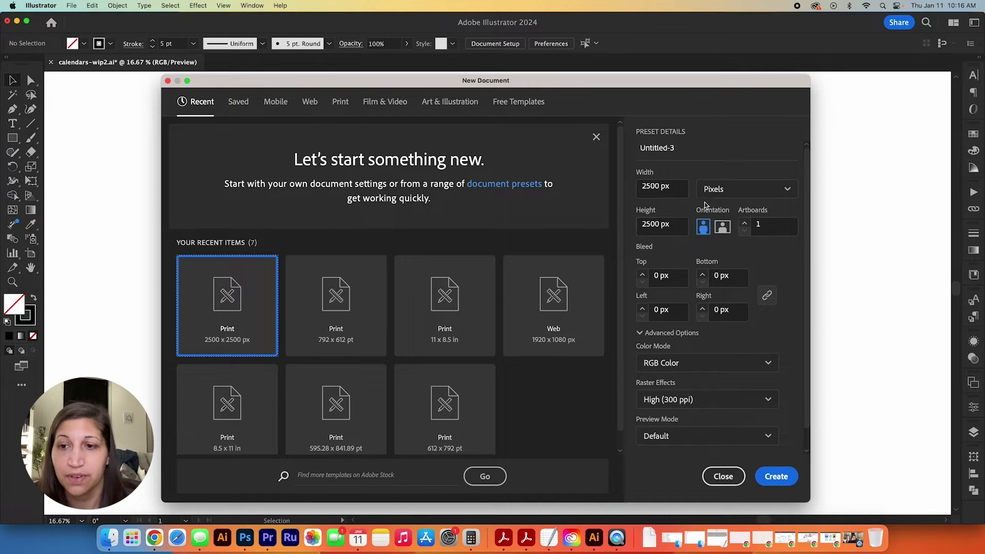
- Create a new 2500 x 2500 px document with RGB Color mode and High (300 ppi) raster effects
left_click(731, 193)
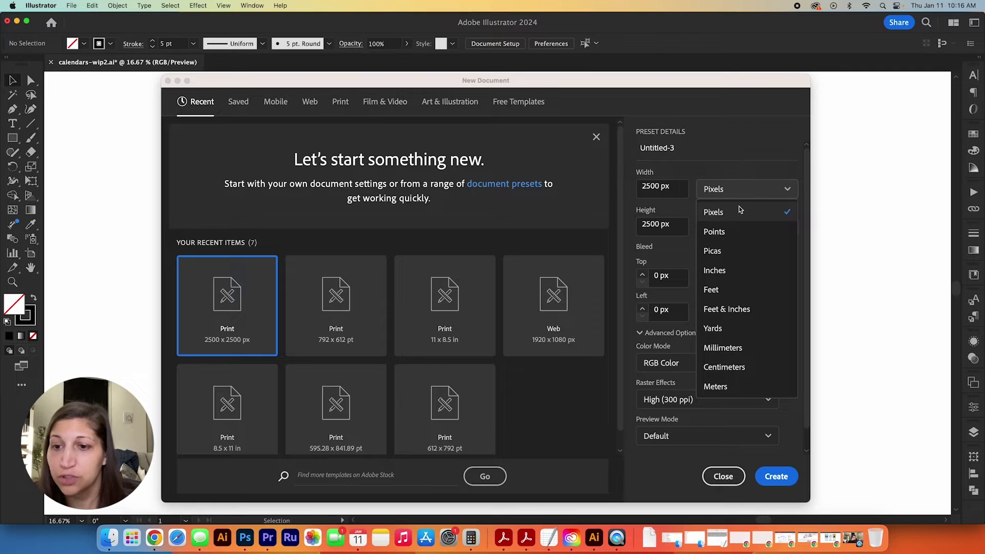
left_click(730, 163)
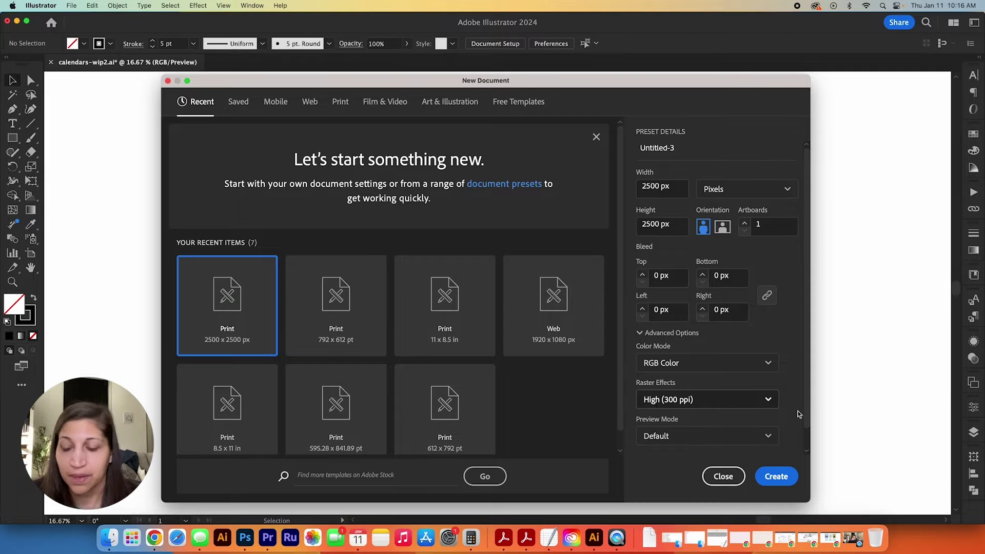
left_click(780, 477)
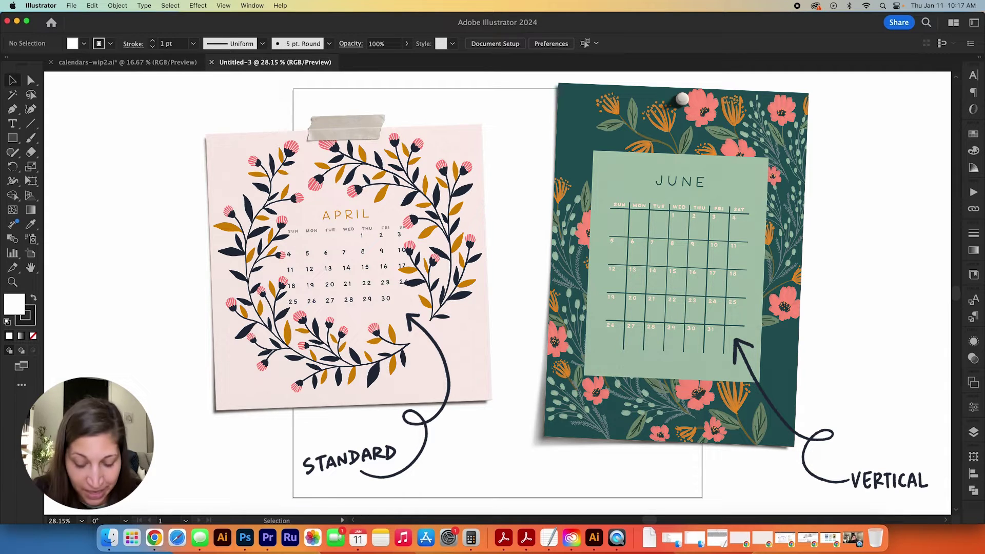
- Draw a tall vertical line just inside the artboard's left edge and set its stroke weight to 5 pt
key("backslash")
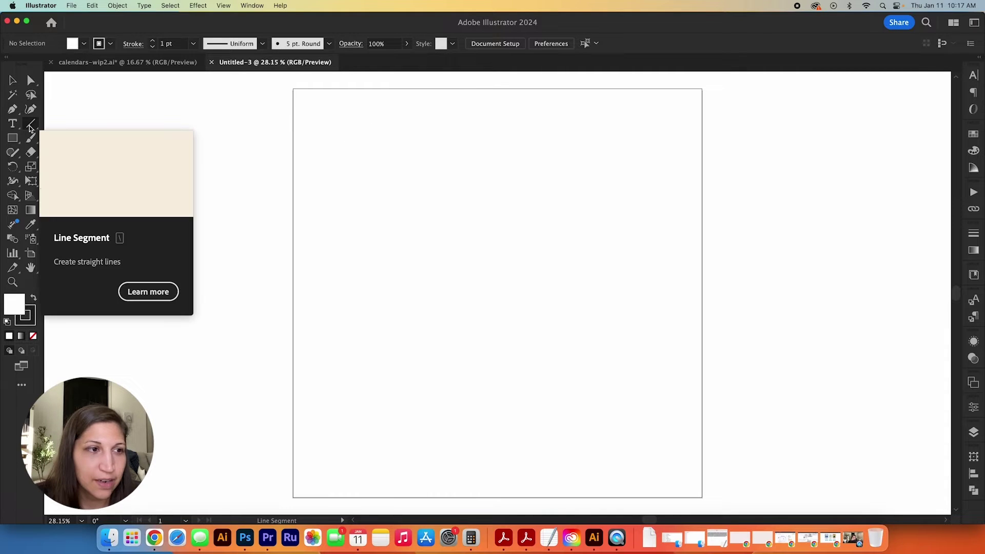
mouse_move(323, 127)
left_mouse_down()
mouse_move(391, 467)
mouse_move(422, 443)
left_mouse_up()
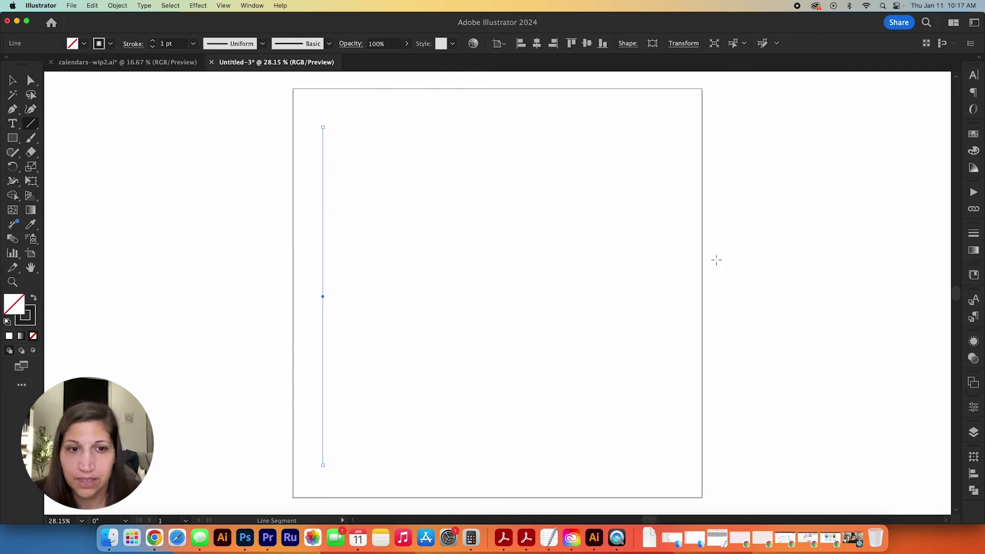
left_click(974, 234)
left_click(864, 243)
left_click(864, 243)
left_click(865, 243)
left_click(864, 242)
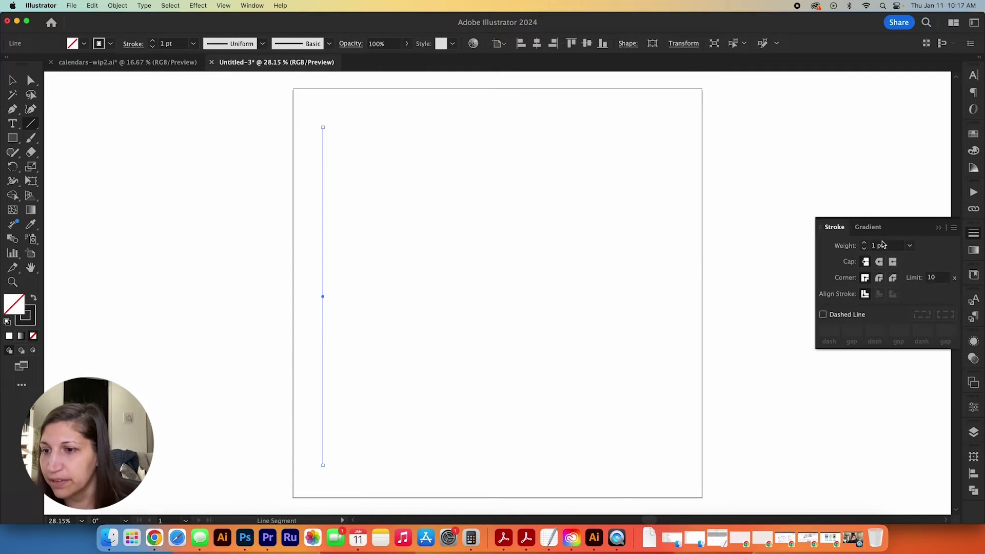
- Shorten the vertical line by moving its upper anchor point straight down, leaving room above for a heading
key("a")
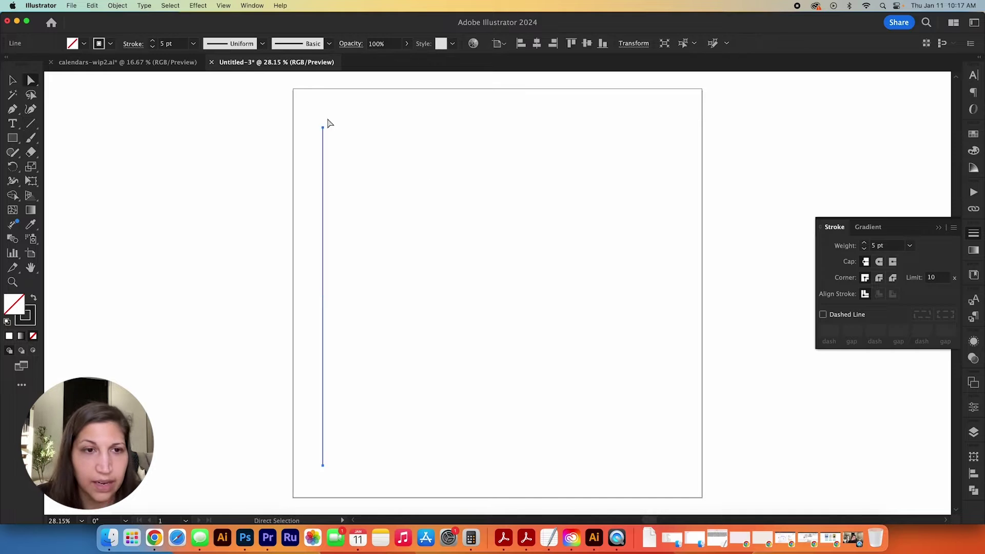
left_click_drag(323, 130, 331, 212)
key("v")
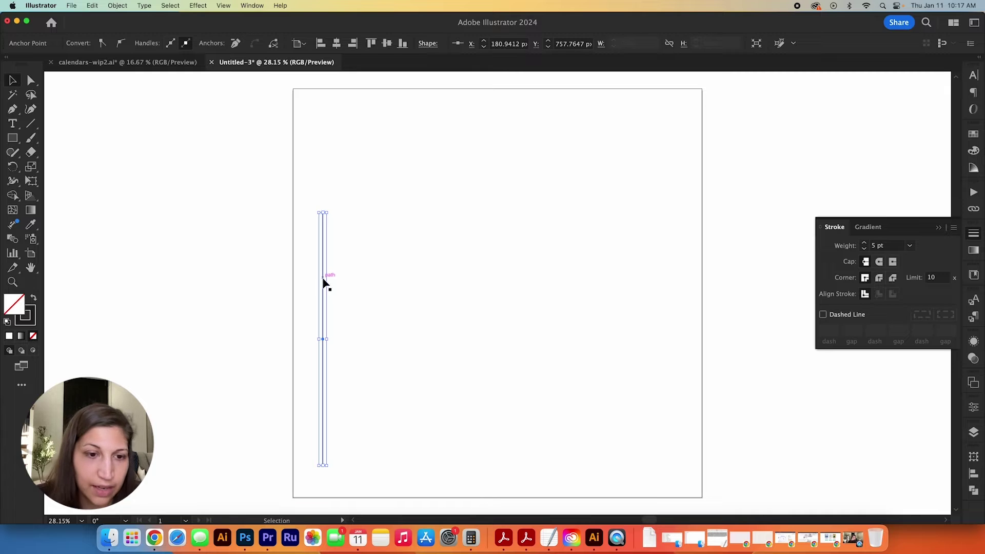
- Duplicate the vertical line across the artboard to make eight parallel vertical lines
left_click_drag(325, 282, 628, 327)
left_click(380, 286)
key("super+a")
key("super+a")
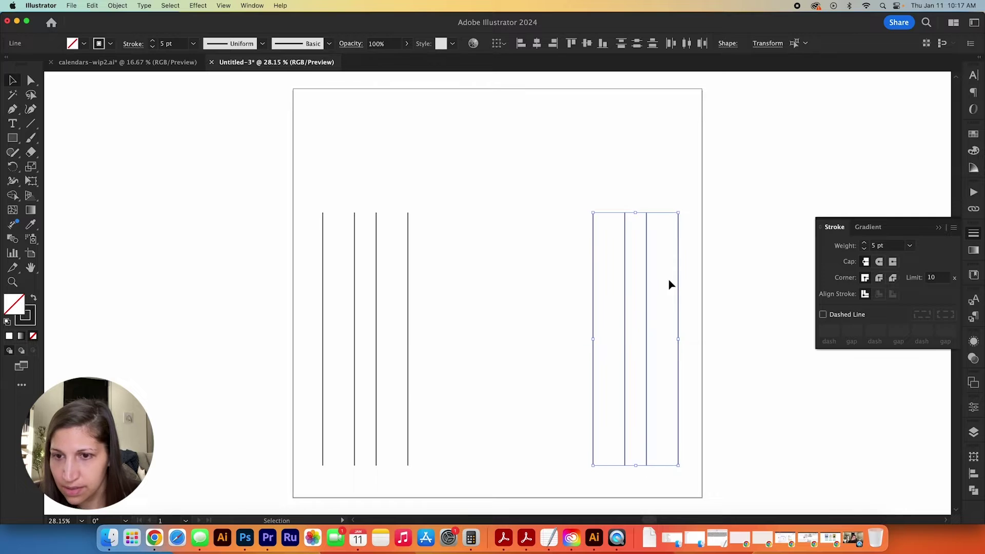
left_click(711, 273)
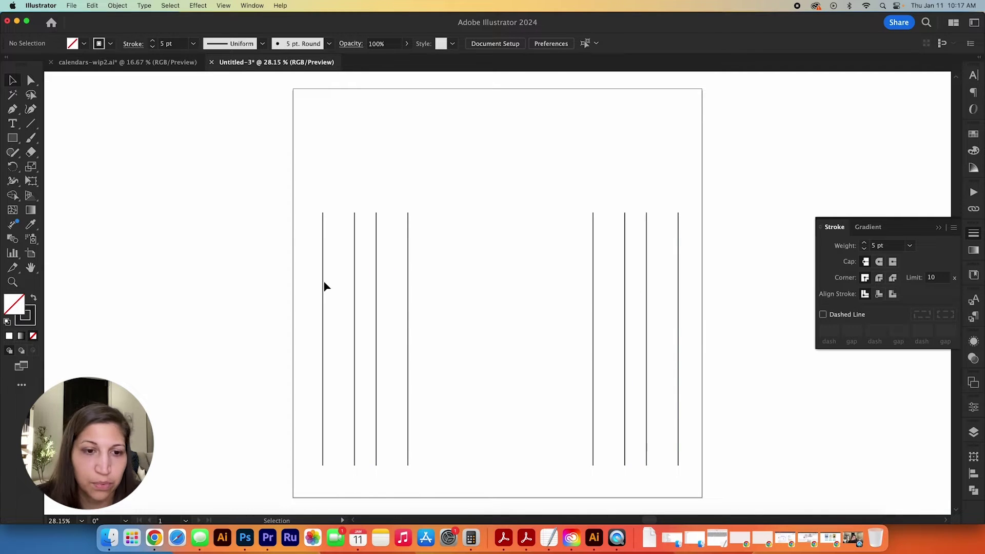
- Move the leftmost vertical line slightly outward and distribute all eight vertical lines evenly with Horizontal Distribute Center
left_click_drag(323, 285, 314, 288)
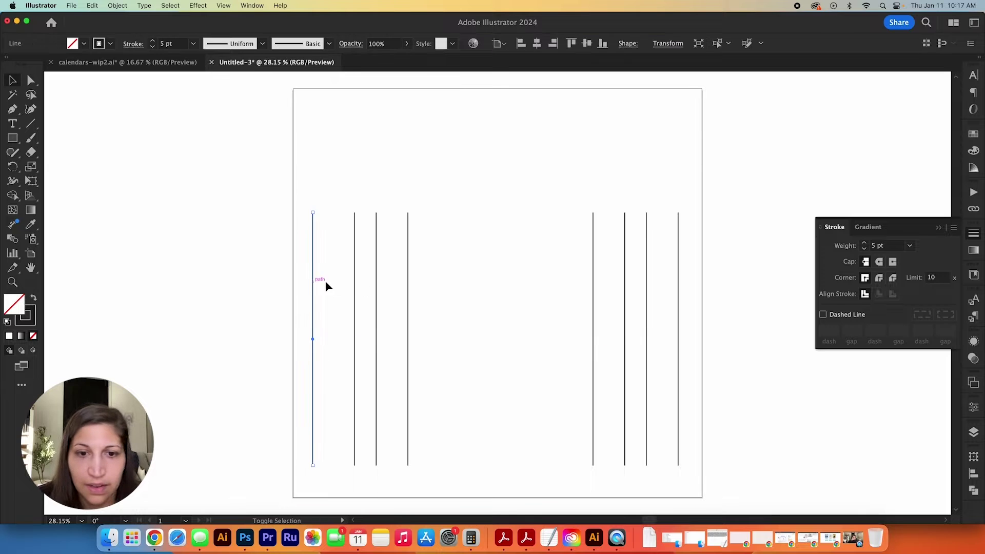
left_click(572, 277)
left_click_drag(278, 189, 750, 297)
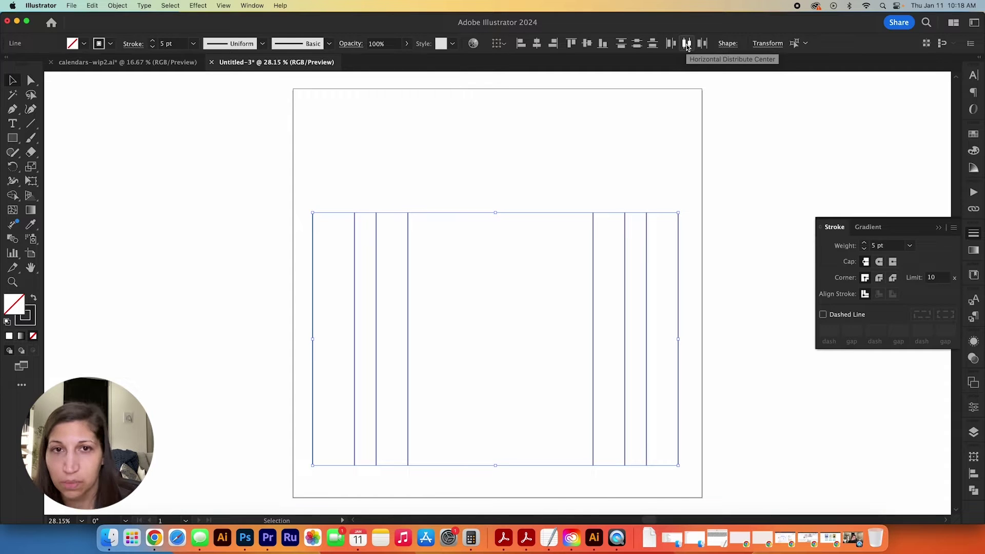
left_click(252, 7)
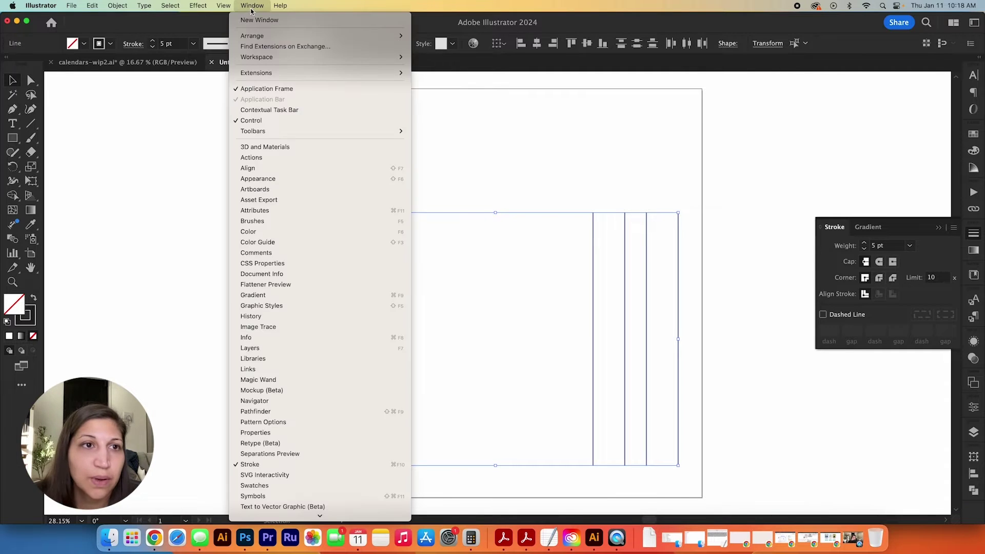
left_click(278, 169)
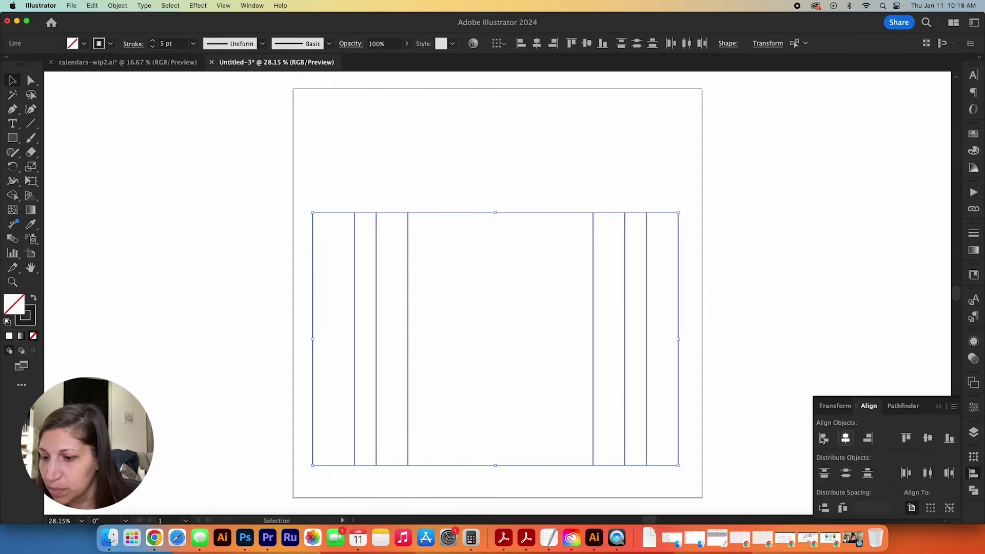
left_click(687, 43)
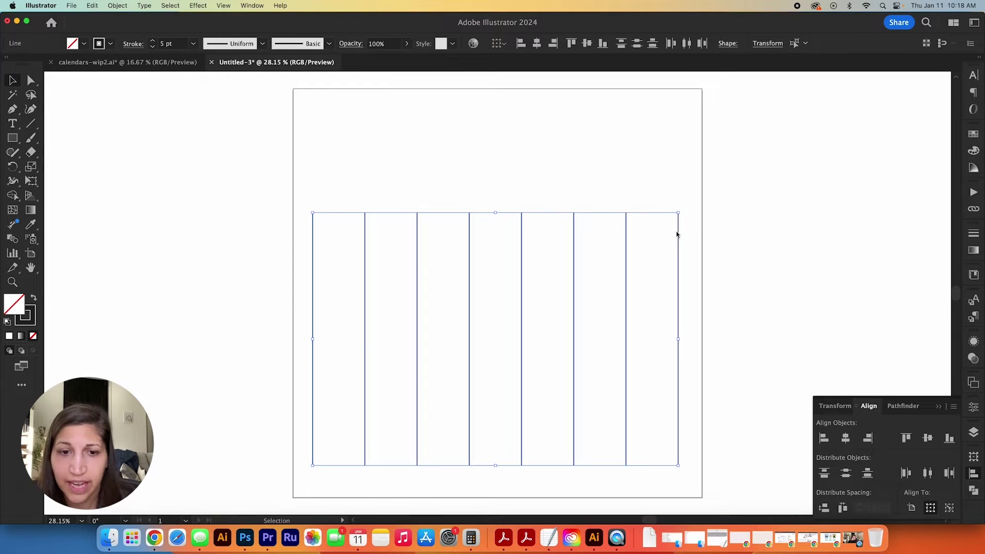
left_click(730, 218)
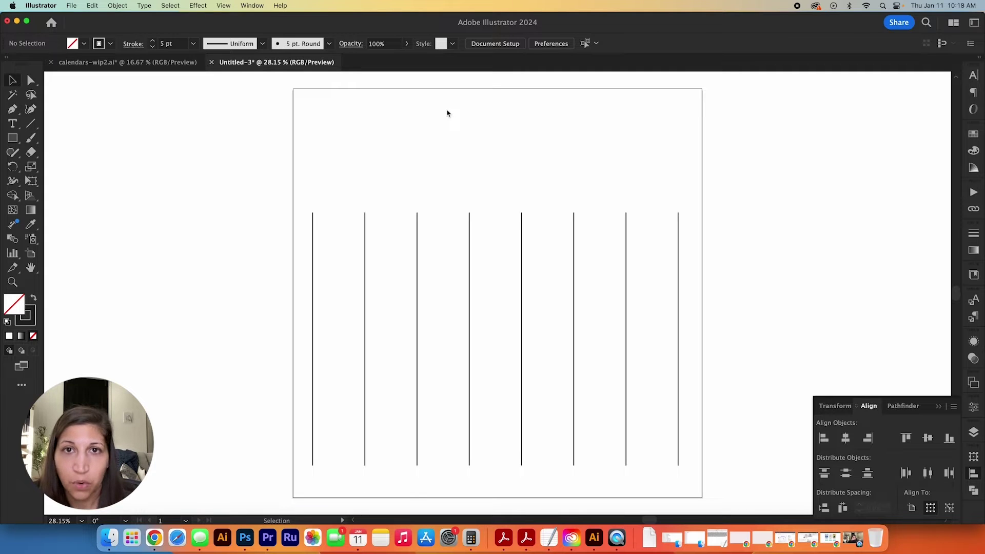
- Draw a horizontal line across the tops of the vertical lines and duplicate it downward to make eight horizontal lines
key("backslash")
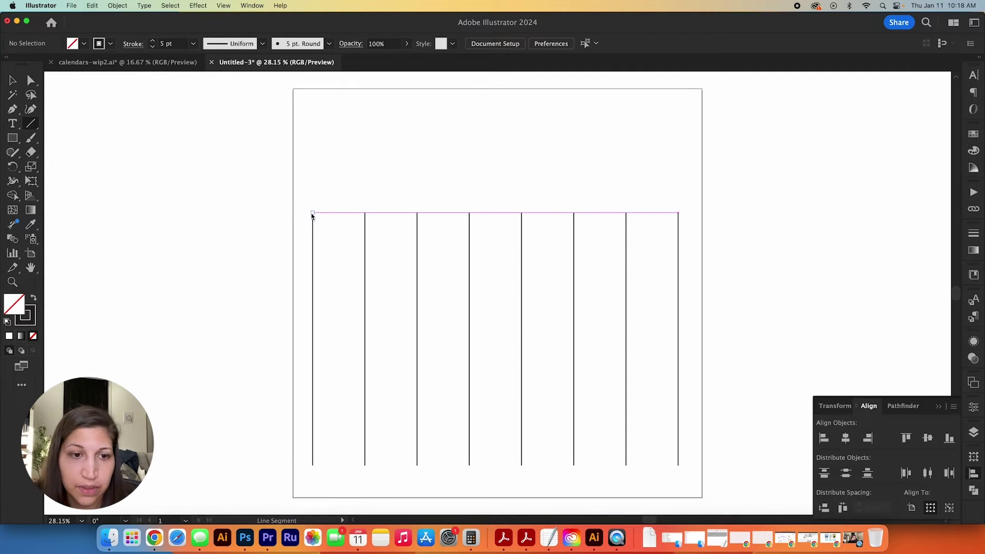
left_click_drag(312, 213, 650, 256)
key("v")
left_click(773, 203)
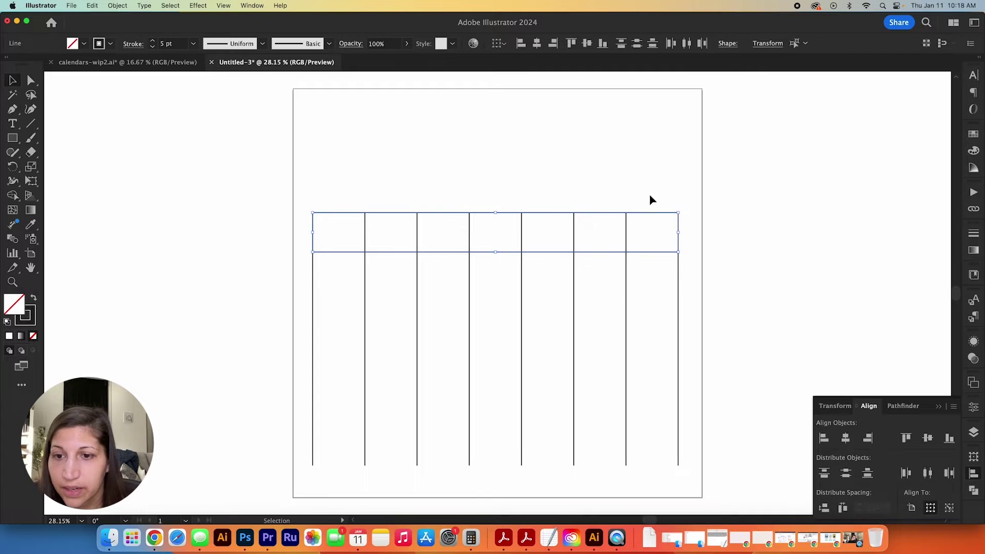
left_click_drag(648, 216, 649, 288)
mouse_move(654, 353)
left_mouse_down()
mouse_move(651, 209)
mouse_move(661, 366)
mouse_move(658, 356)
left_mouse_up()
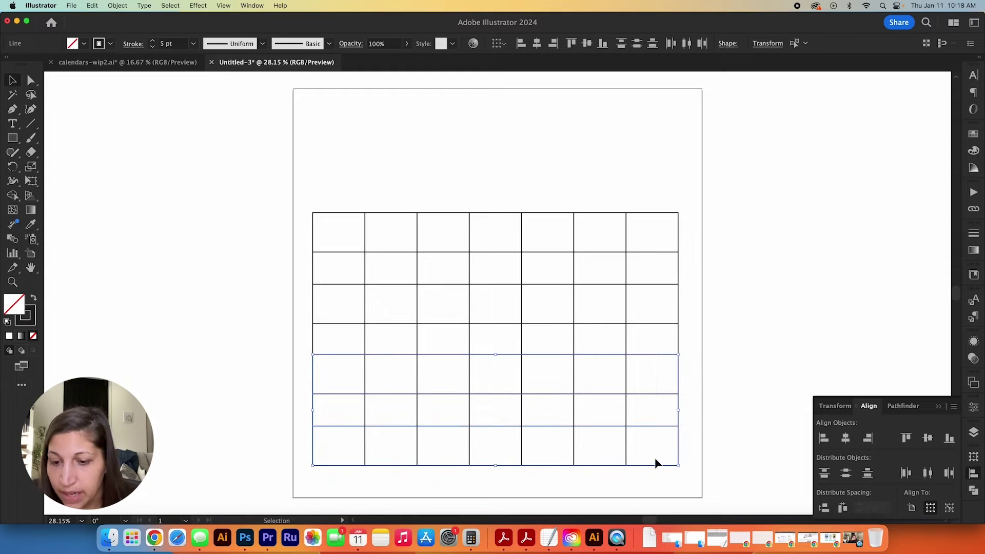
left_click(662, 482)
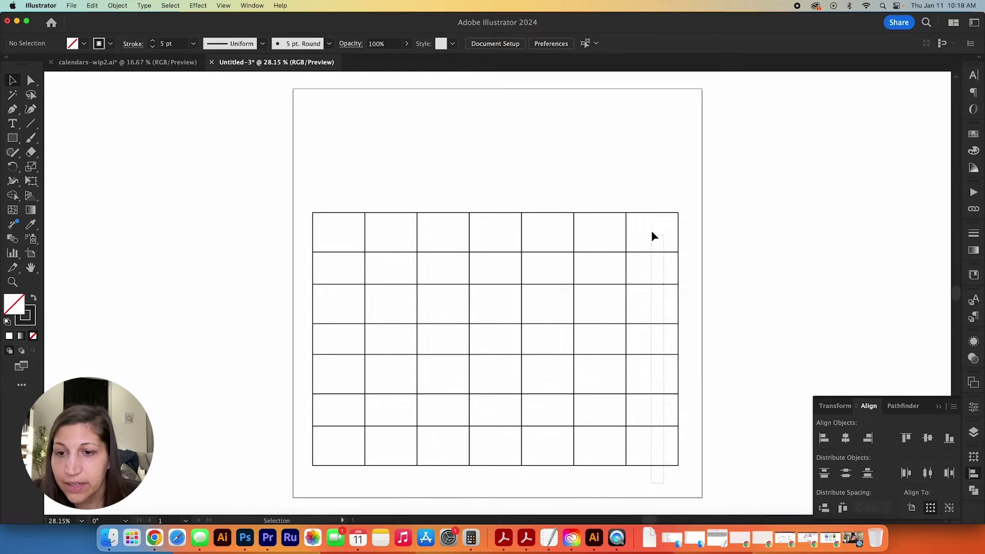
- Distribute the eight horizontal lines evenly between the top and bottom of the grid
key("super+a")
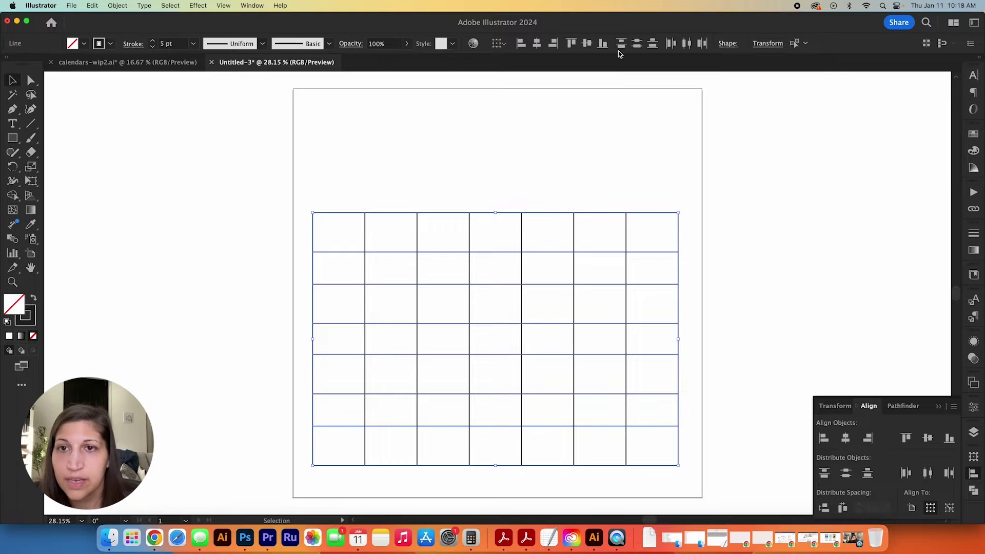
left_click(637, 45)
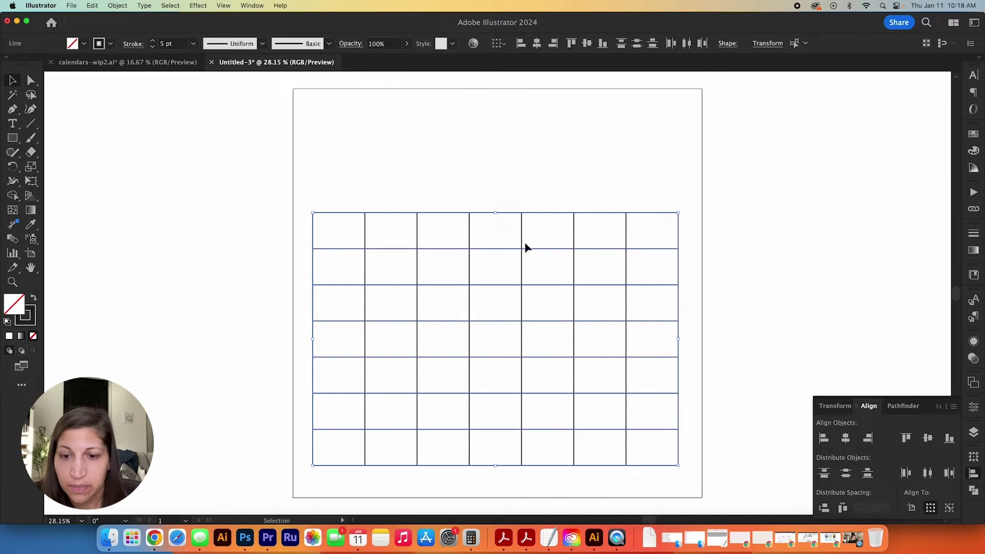
left_click(813, 256)
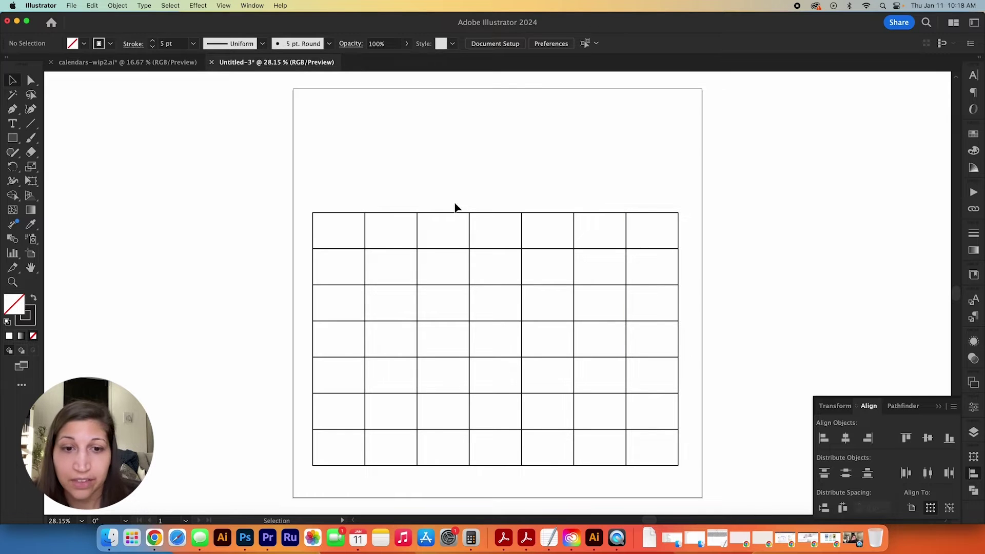
- Add a narrow header row by copying the top horizontal line slightly above the grid and stretching the vertical lines up to it
left_click_drag(445, 214, 444, 201)
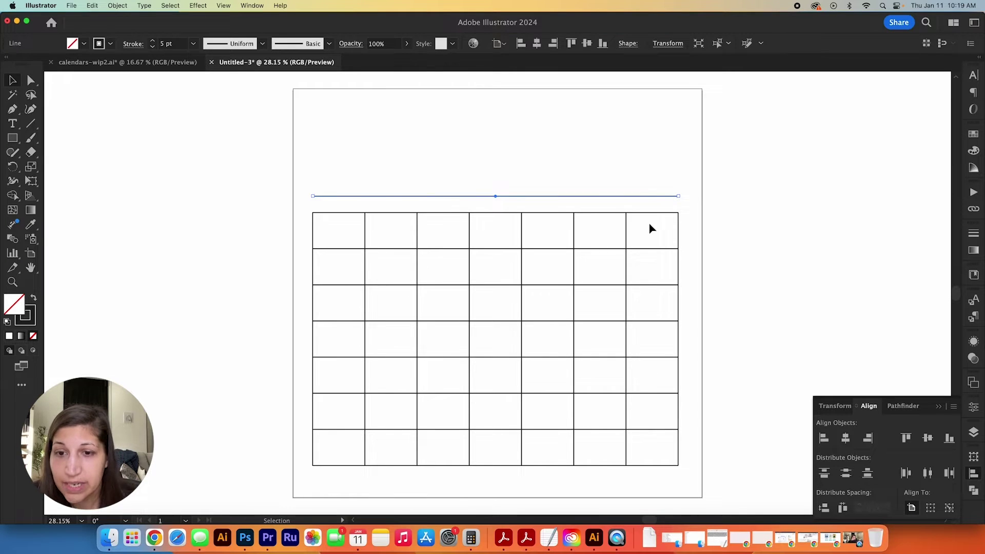
left_click_drag(661, 229, 371, 237)
left_click_drag(310, 230, 682, 233)
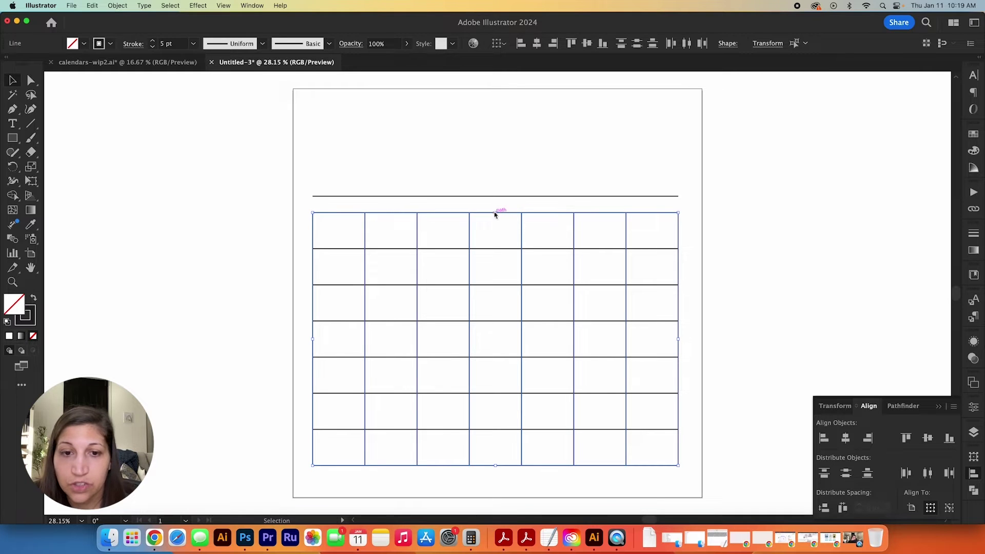
left_click_drag(495, 212, 495, 196)
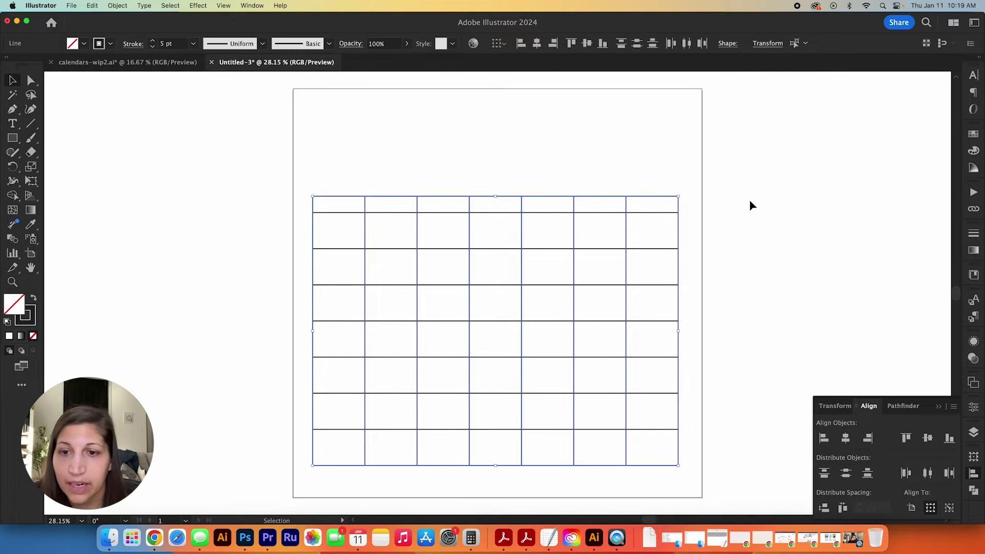
left_click(750, 205)
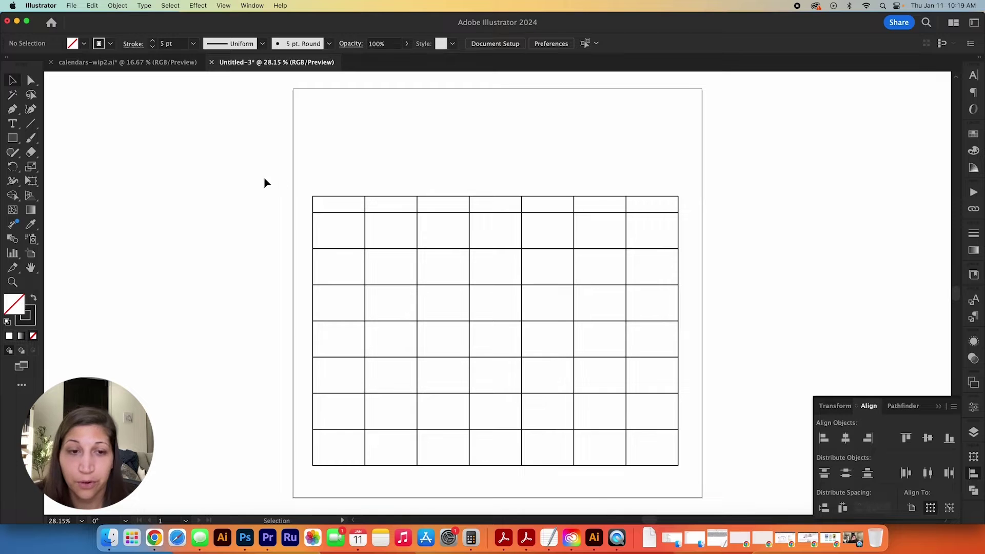
- Group all the grid lines and lock Layer 1
left_click_drag(241, 168, 710, 477)
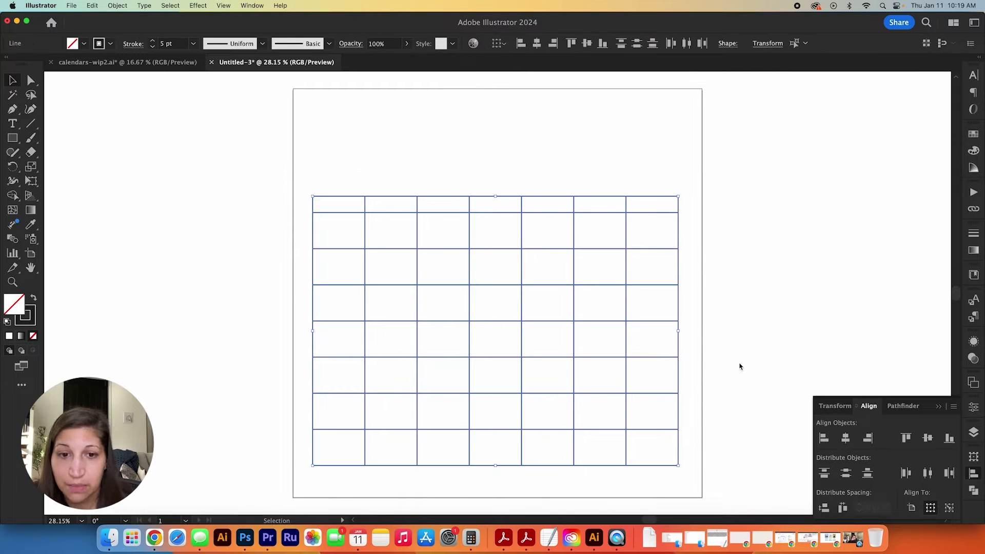
key("super+g")
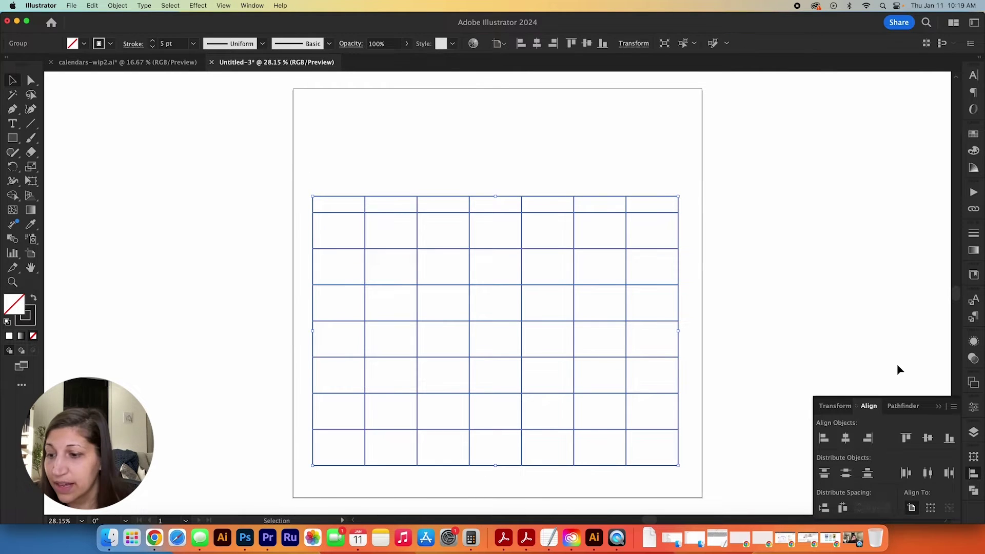
left_click(973, 432)
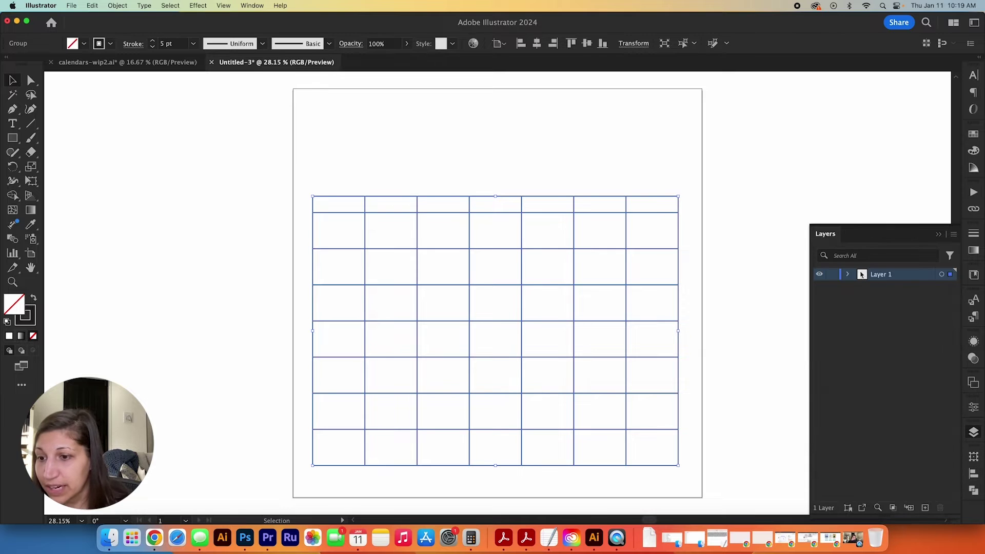
left_click(832, 274)
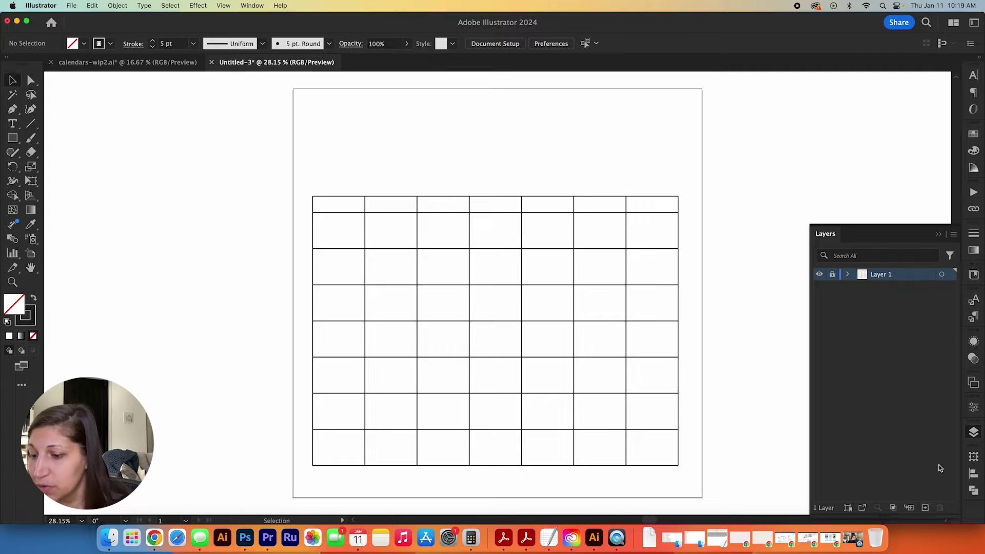
- Add a new layer and draw a rectangle exactly over the first full-height cell below the header row
left_click(925, 508)
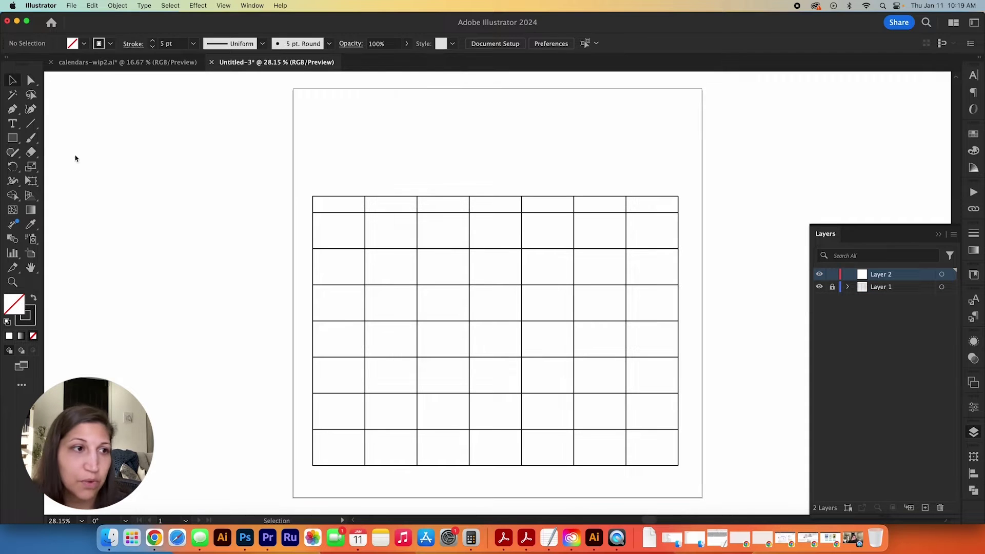
left_click(13, 138)
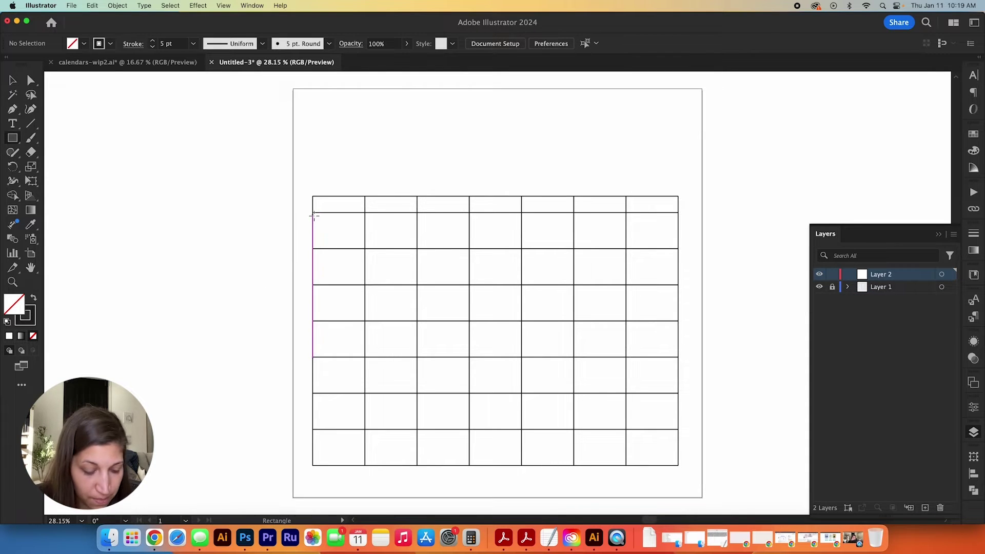
scroll(314, 219, "up", 6)
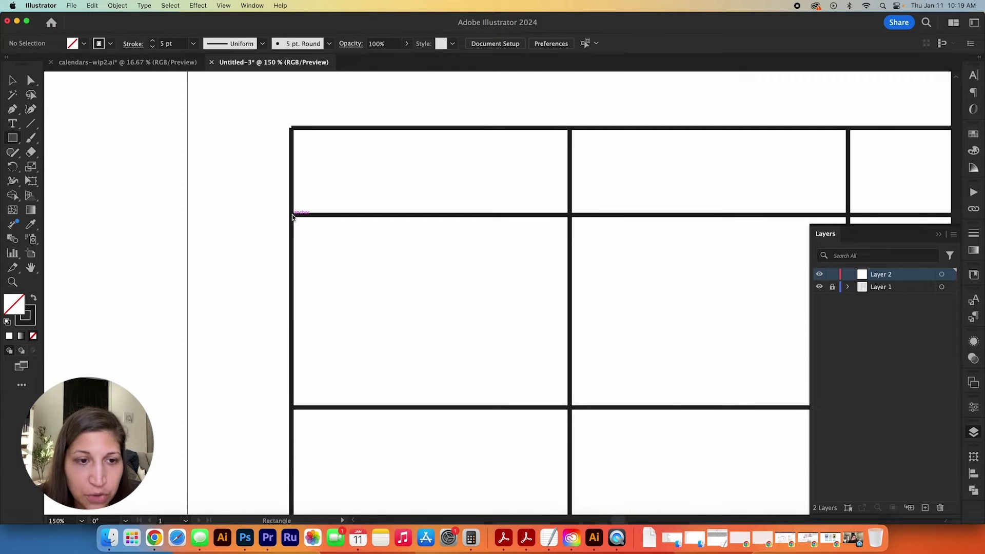
left_click_drag(292, 216, 569, 408)
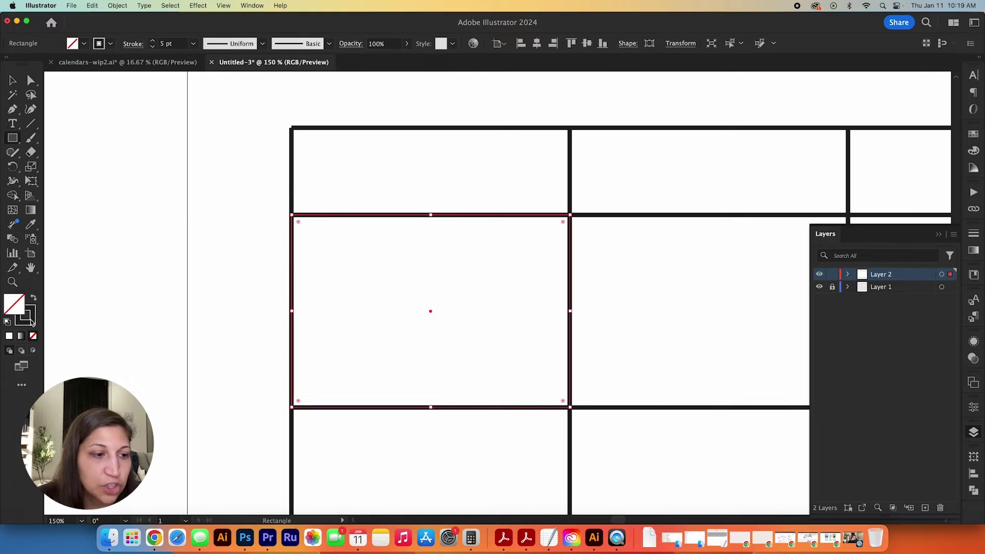
- Swap the cell rectangle's stroke and fill colors, giving it a solid black fill and no stroke
left_click(33, 299)
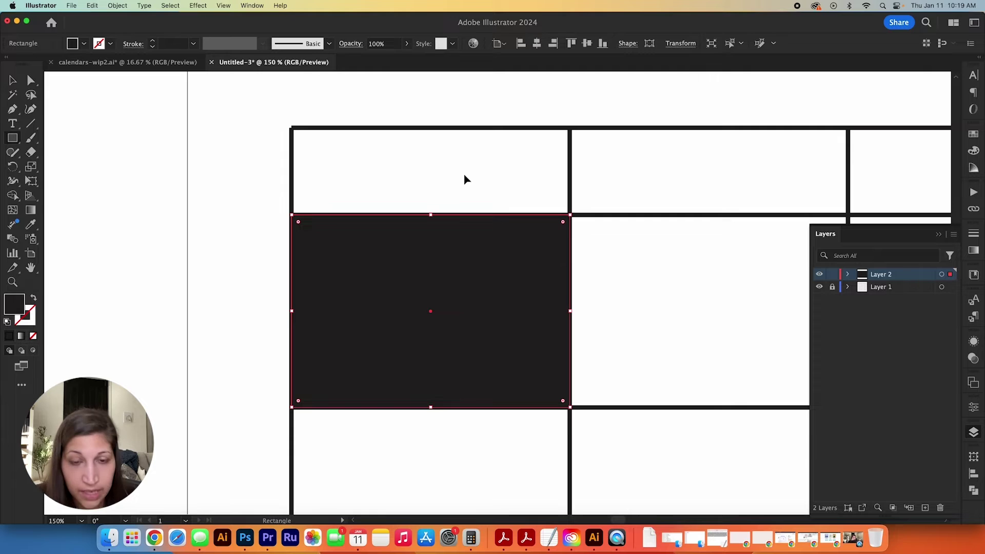
key("v")
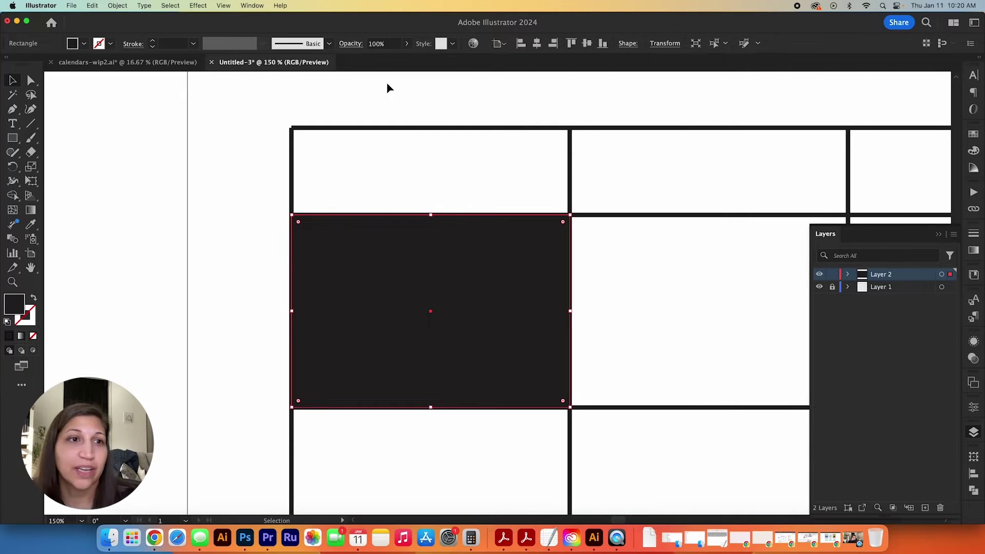
- Offset the rectangle's path by -10 px with miter joins and delete the original outer rectangle
left_click(114, 5)
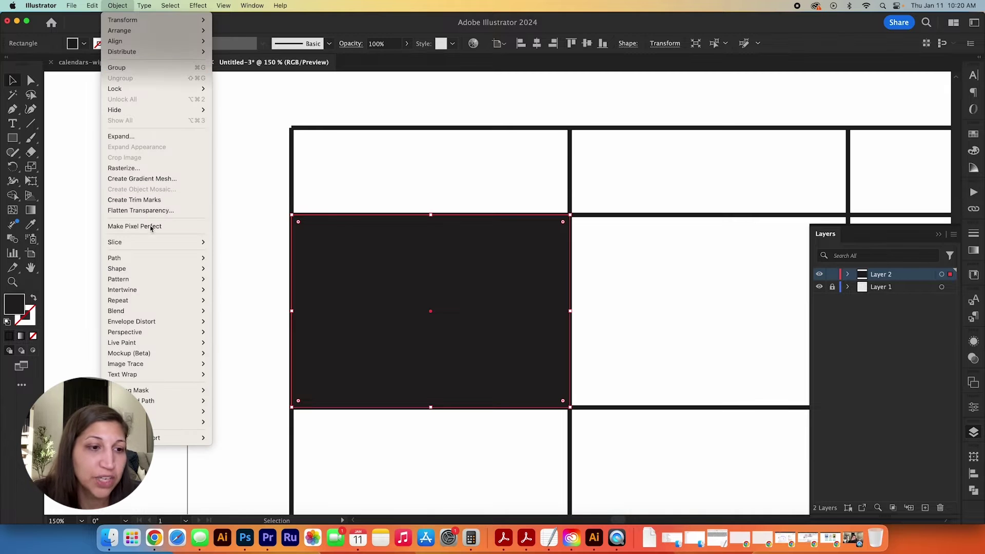
mouse_move(159, 259)
left_click(266, 296)
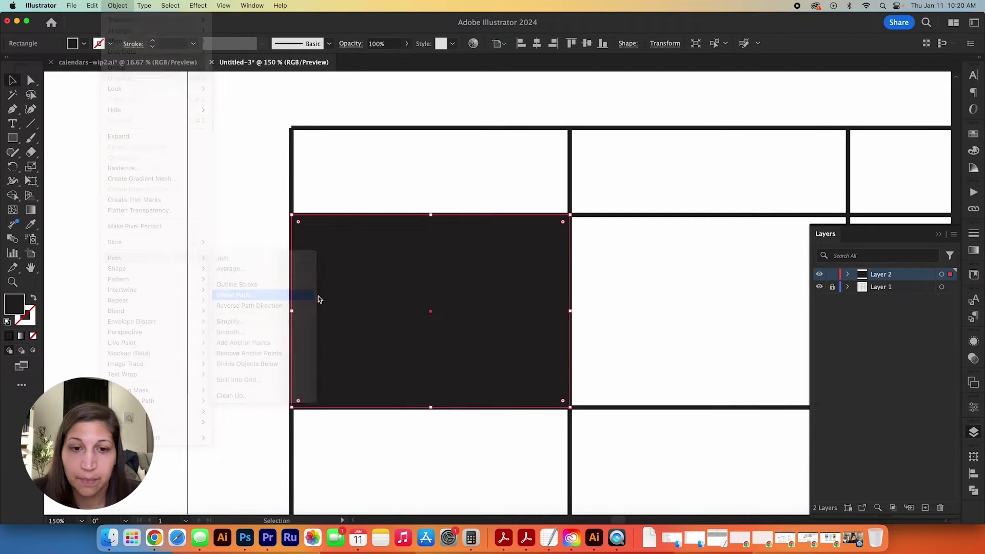
left_click_drag(242, 216, 677, 131)
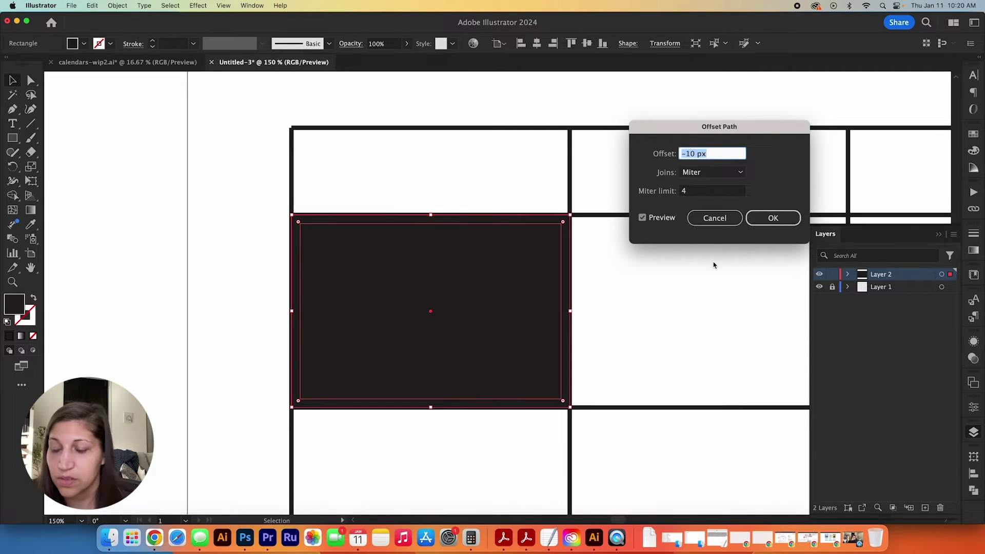
left_click(773, 219)
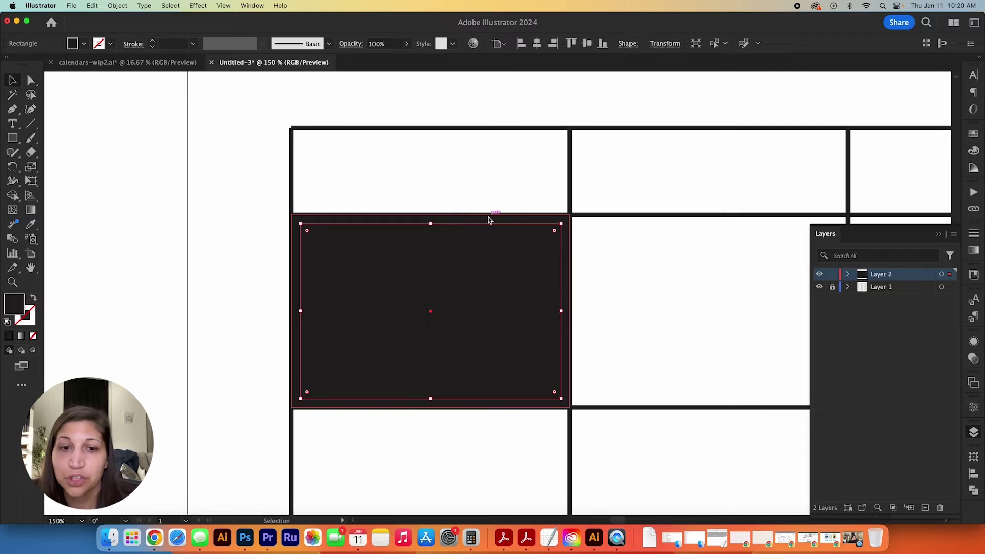
left_click(522, 216)
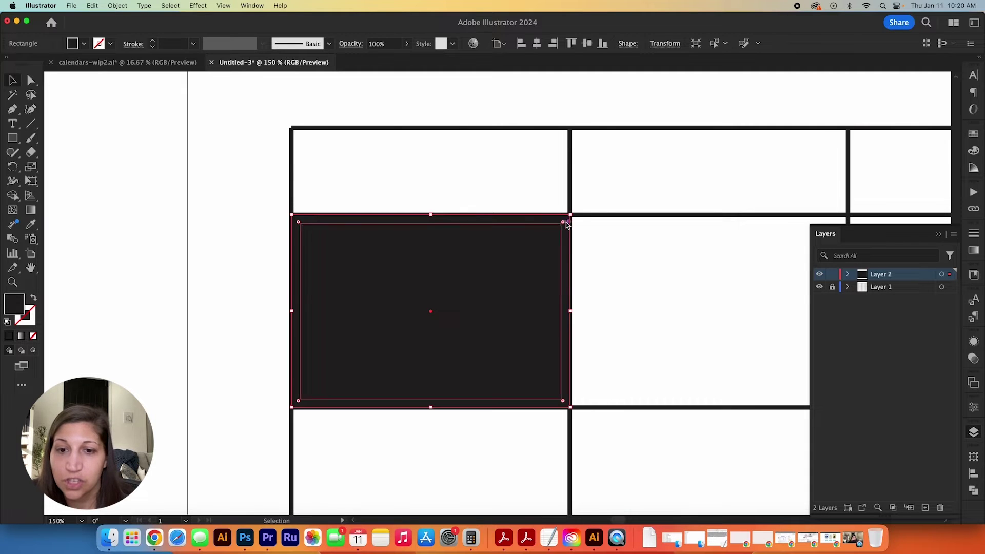
key("Delete")
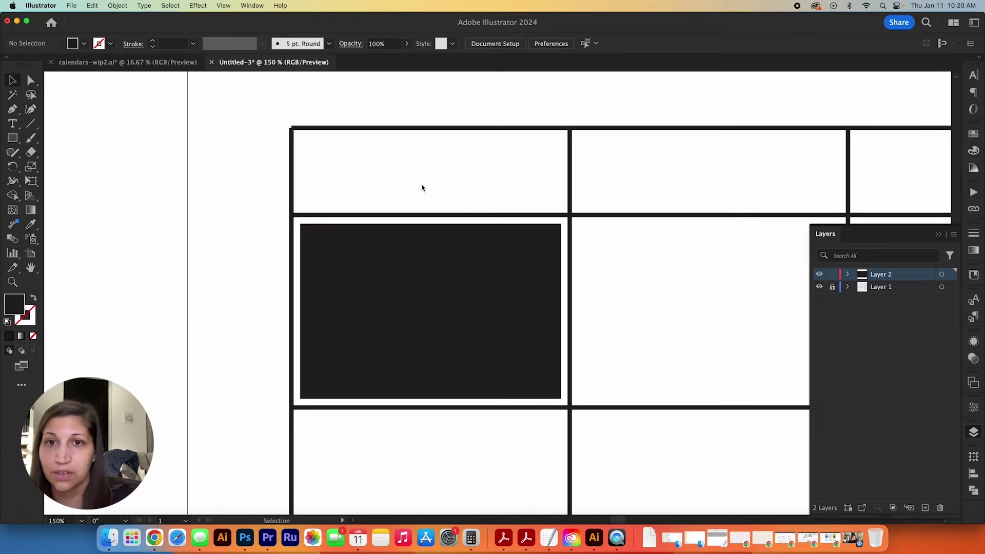
- Copy the inset rectangle along the first full-height row until there are seven, with the outermost ones in the first and last cells
key("super+minus")
key("super+minus")
key("super+minus")
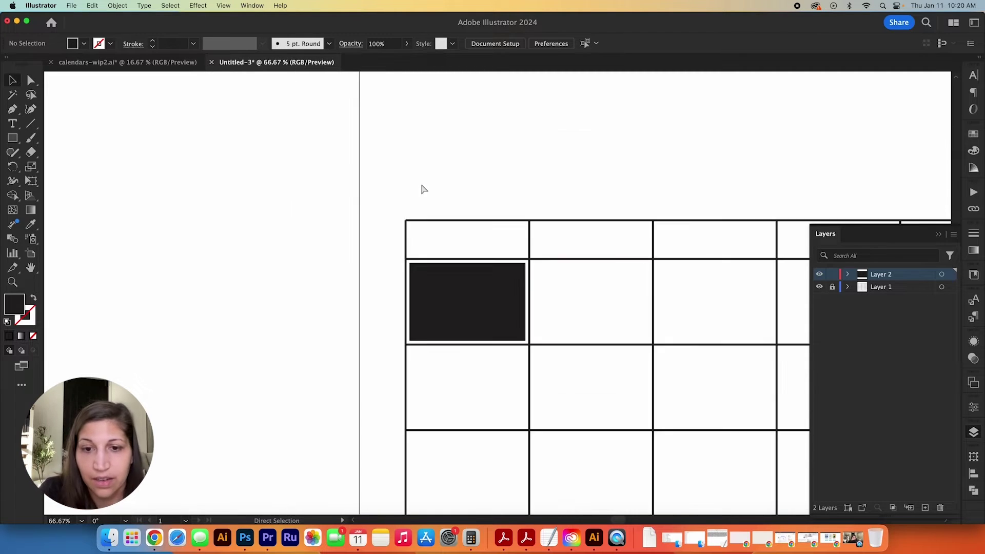
left_click_drag(641, 274, 429, 180)
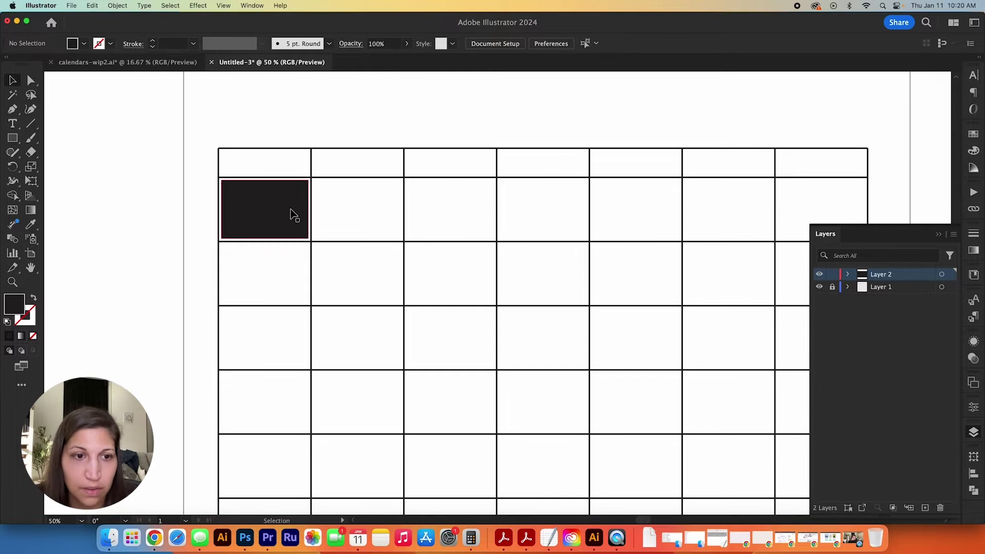
left_click_drag(284, 212, 487, 219)
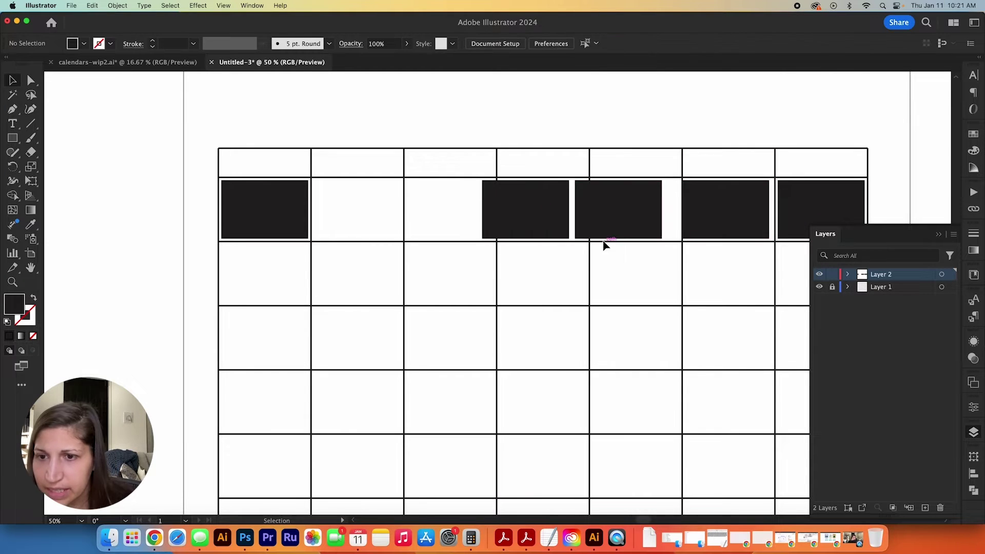
left_click(620, 221, "shift")
left_click_drag(620, 221, 452, 214)
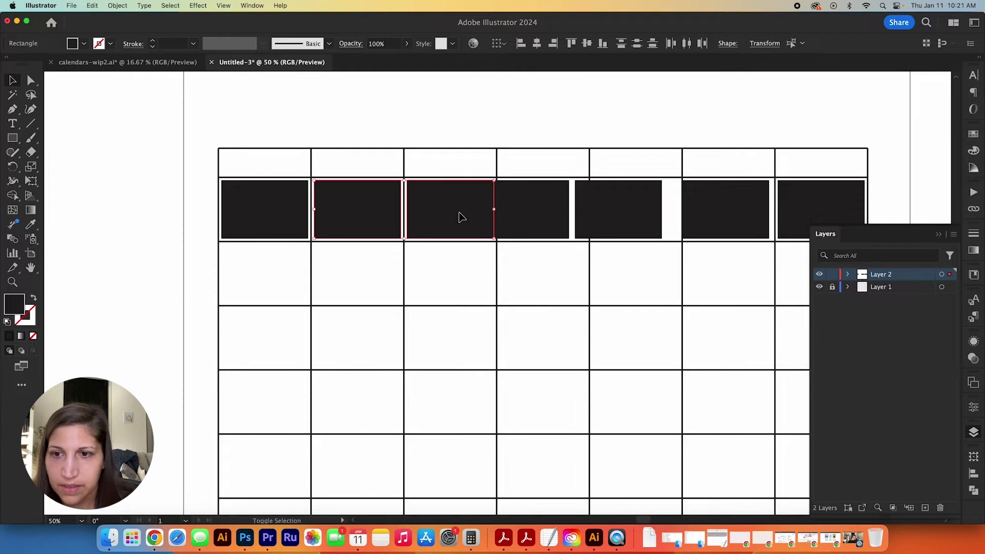
- Fine-position the rightmost rectangle so that it sits with even margins inside the last cell of the row
scroll(808, 192, "right", 3)
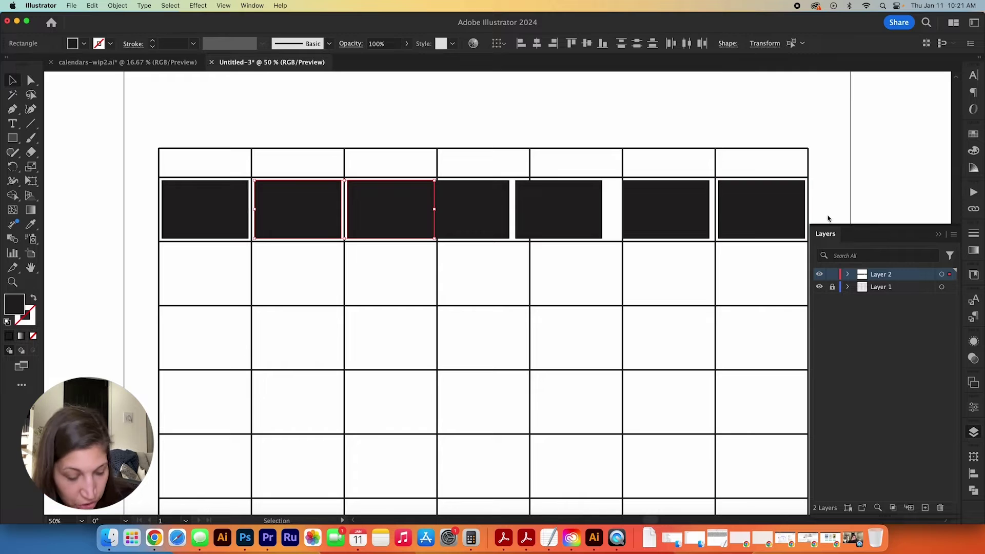
left_click_drag(676, 172, 911, 191)
scroll(910, 191, "right", 5)
scroll(911, 191, "down", 3)
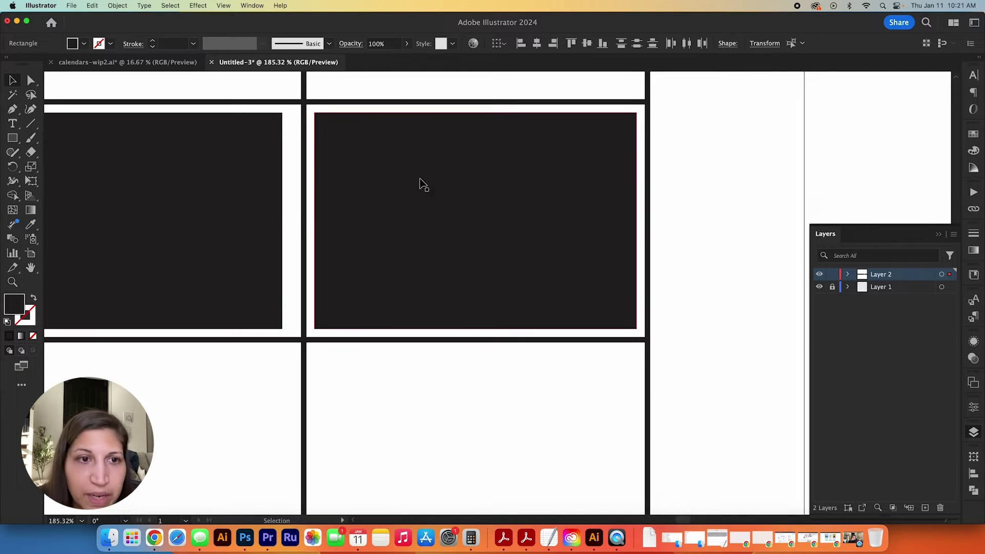
left_click_drag(423, 185, 422, 183)
left_click(706, 190)
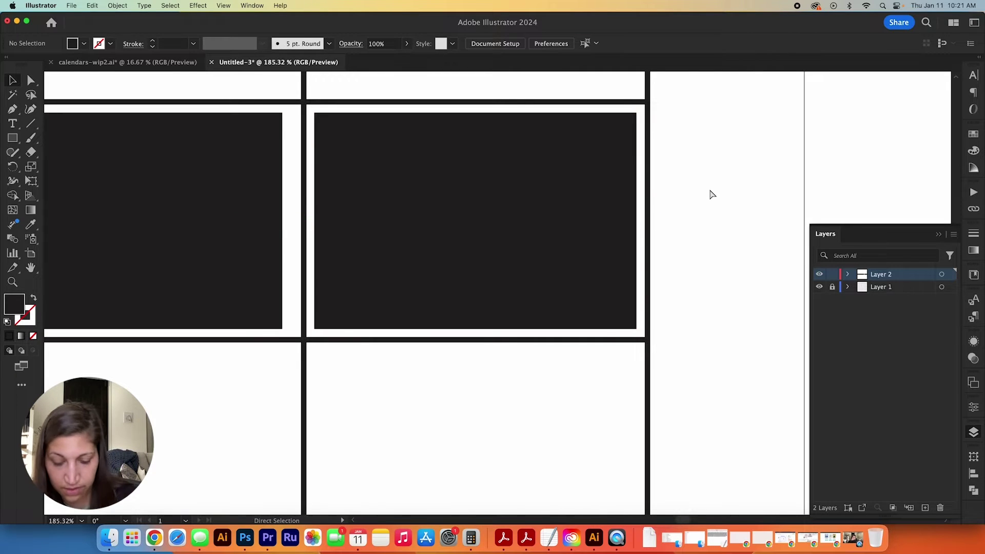
- Distribute the seven rectangles evenly across the row by their horizontal centers
key("super+minus")
key("super+minus")
key("super+minus")
key("super+minus")
left_click_drag(425, 237, 656, 219)
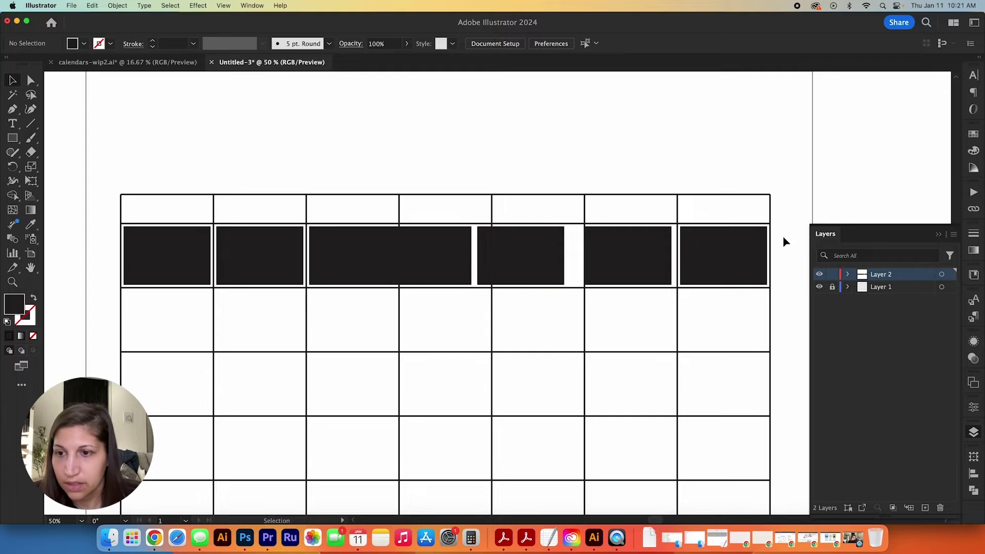
key("super+a")
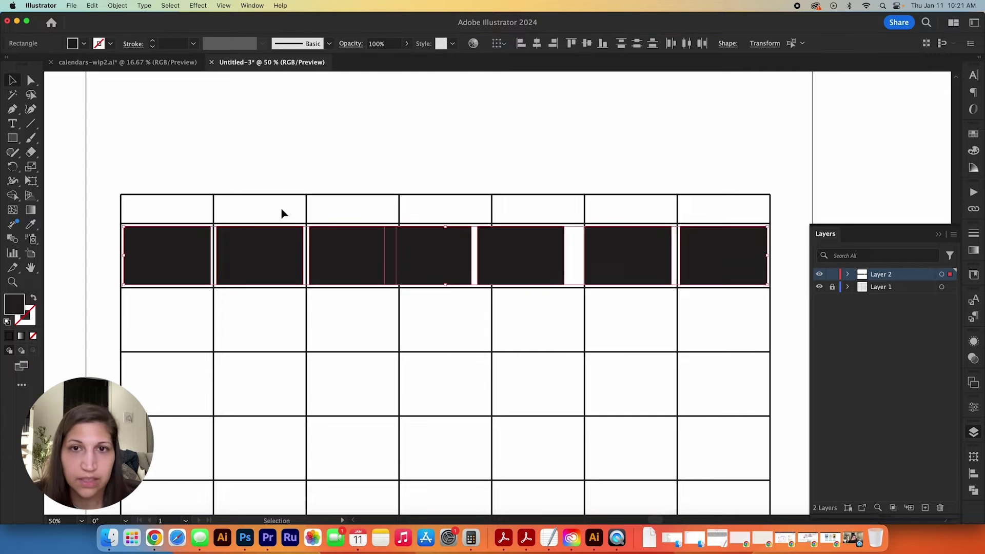
left_click(687, 45)
left_click(690, 178)
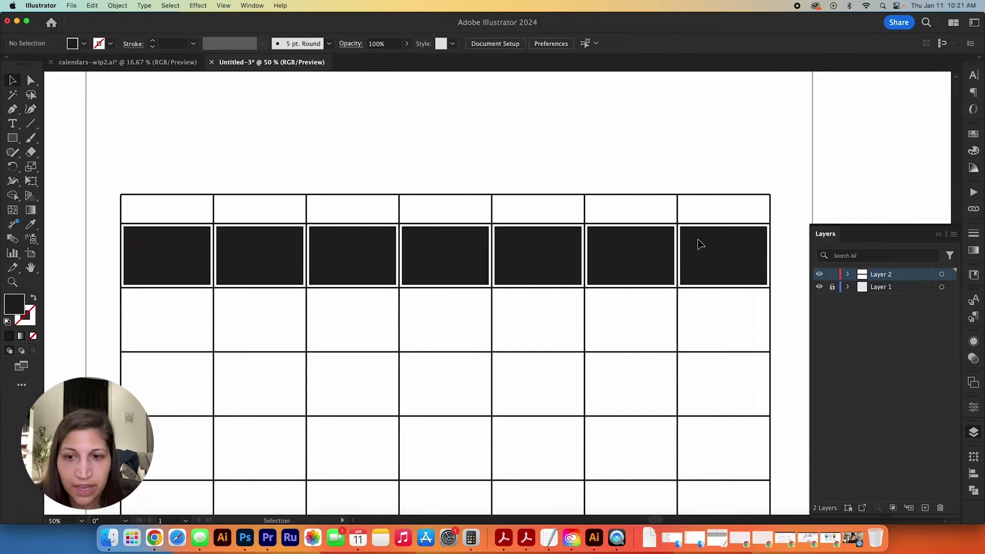
- Group the seven rectangles and copy the group straight down into the second full-height row
key("super+a")
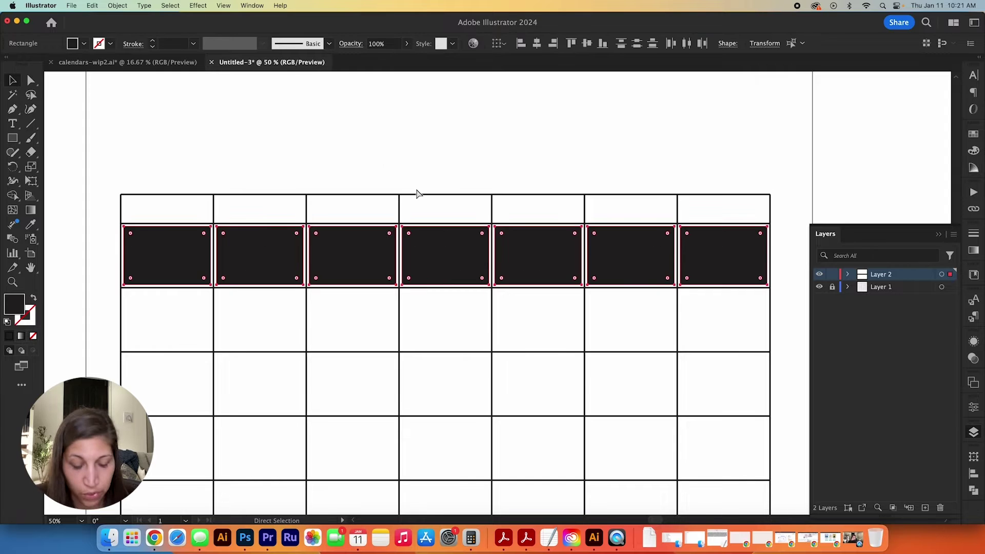
key("super+g")
left_click_drag(669, 263, 641, 319)
left_click_drag(682, 374, 568, 202)
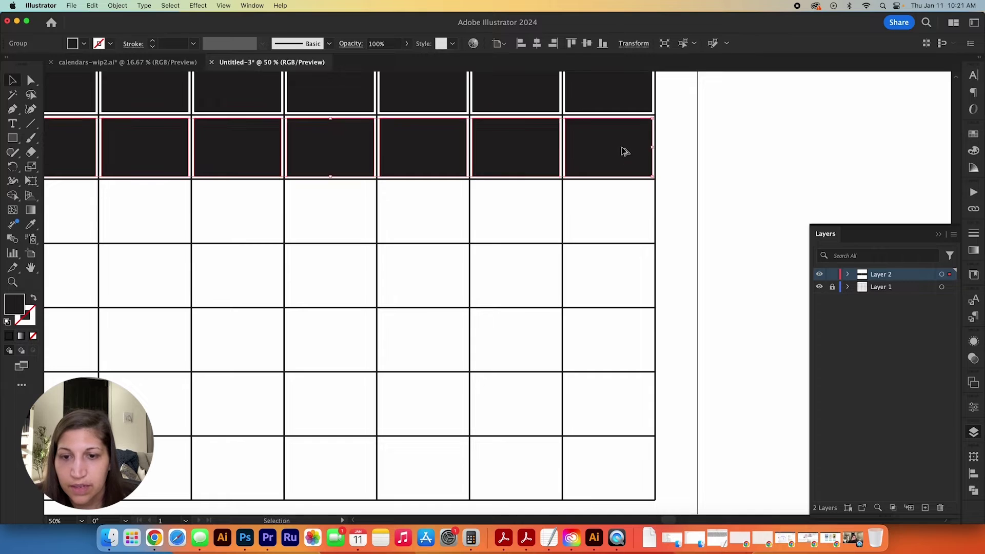
- Copy the row group further down until there are seven rows, fitting the last one into the grid's bottom row
left_click_drag(623, 149, 610, 386)
left_click_drag(677, 387, 661, 208)
scroll(650, 232, "up", 6)
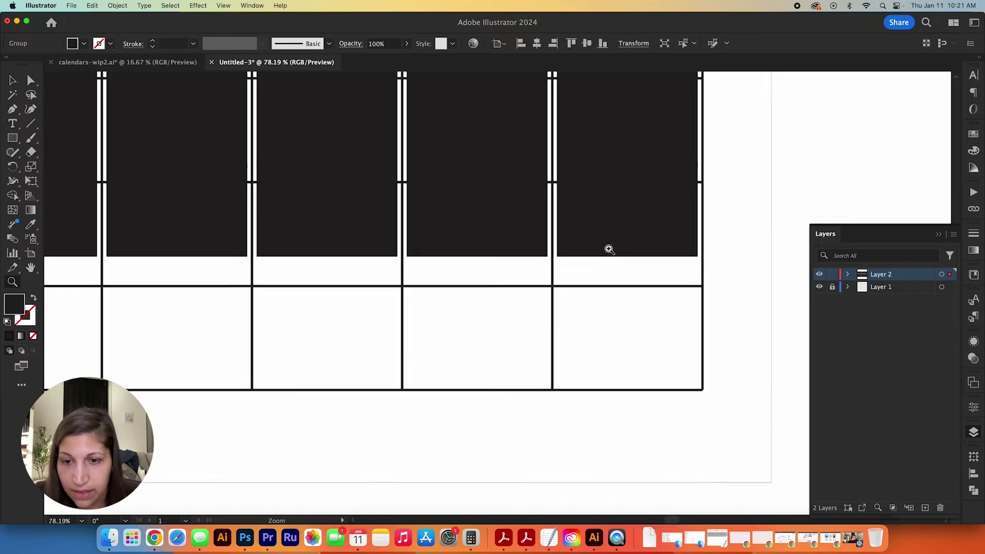
left_click_drag(616, 118, 620, 344)
key("super+1")
left_click(723, 260)
scroll(723, 260, "down", 4)
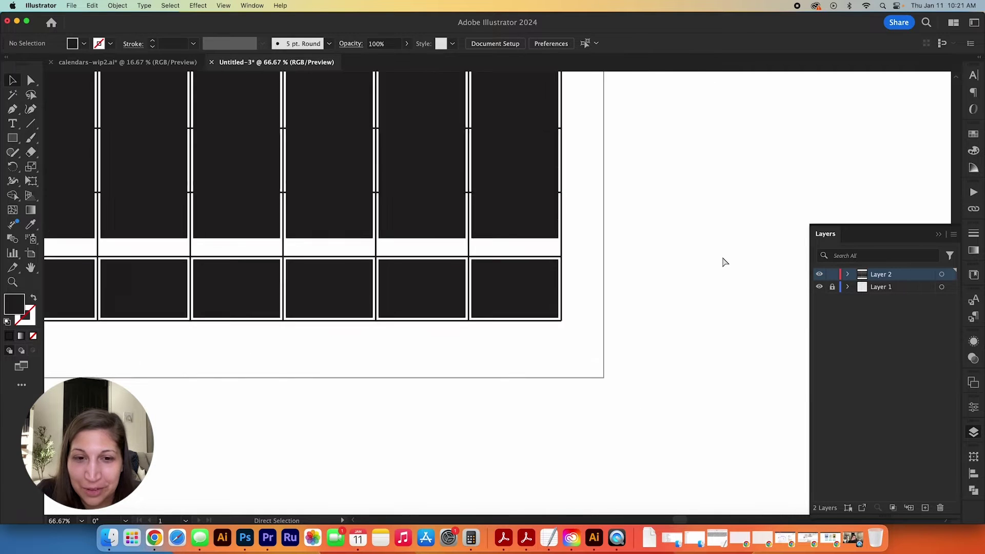
- Distribute the seven row groups evenly down the grid by their vertical centers
left_click_drag(545, 116, 573, 149)
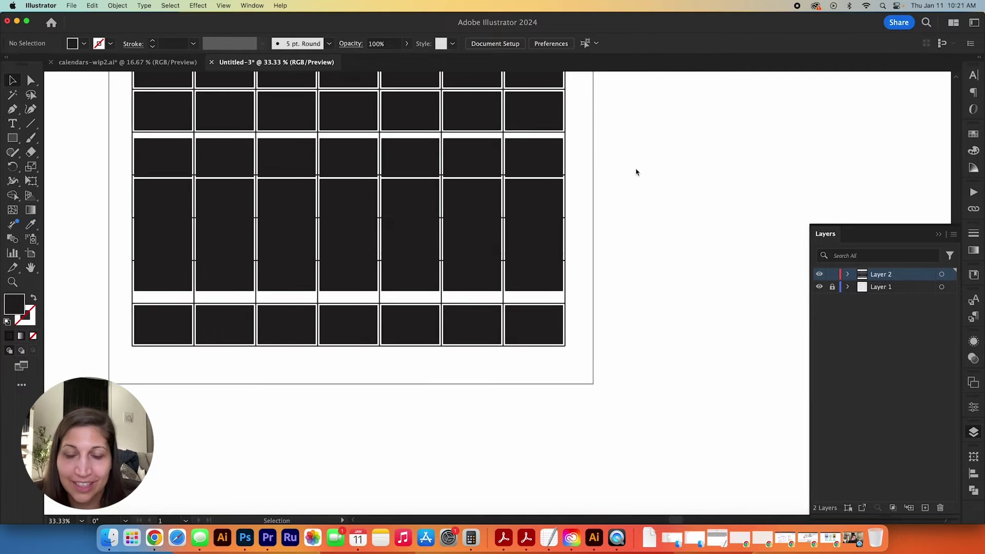
left_click_drag(653, 149, 664, 200)
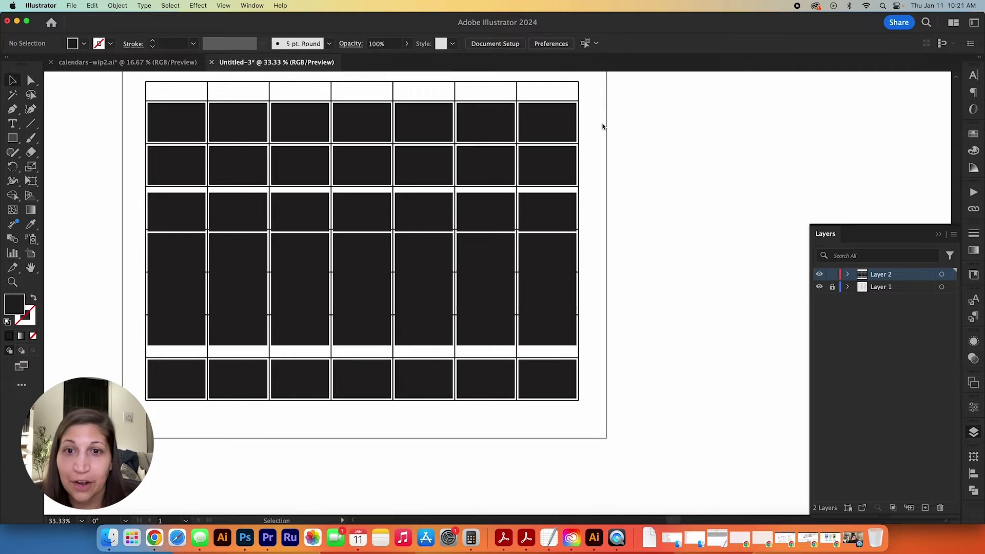
left_click_drag(563, 449, 543, 451)
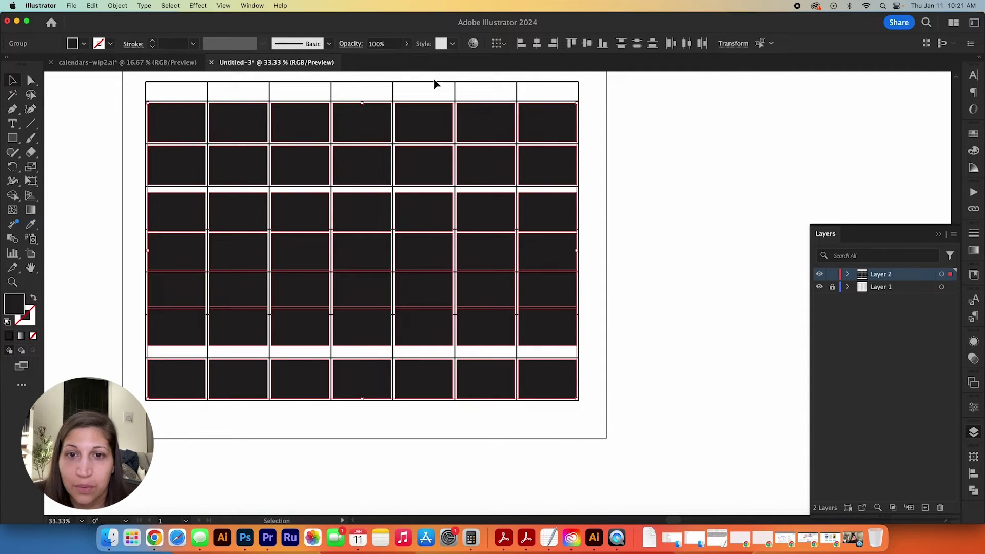
left_click(637, 43)
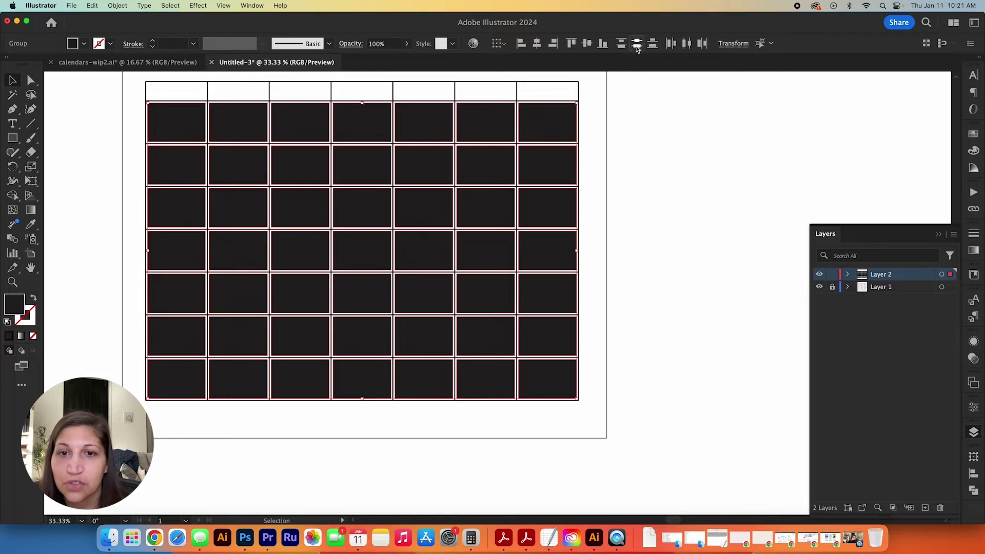
left_click(660, 300)
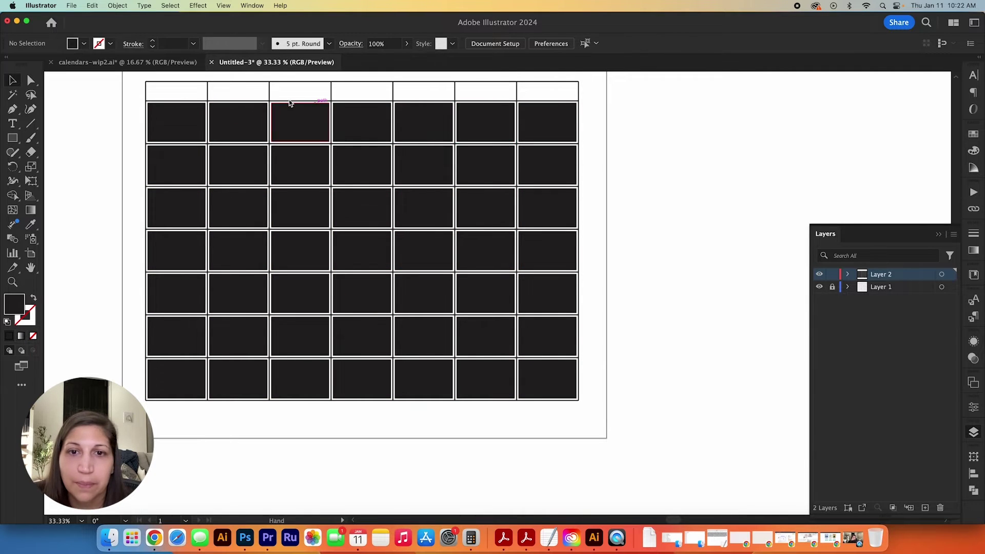
- Copy the first row of rectangles up over the header row, keeping an even margin above the header's lower line
left_click_drag(289, 103, 426, 190)
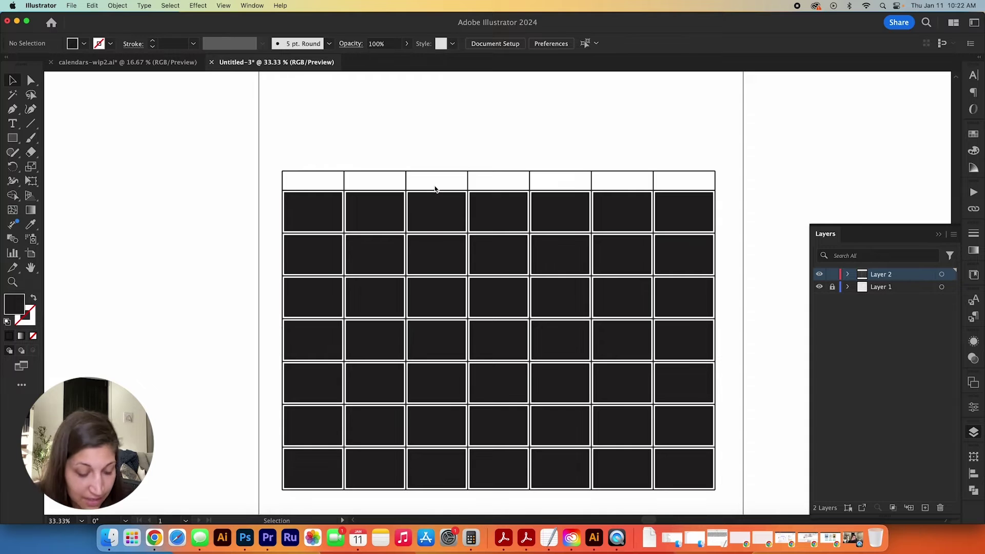
key("super+space")
left_click_drag(253, 156, 485, 227)
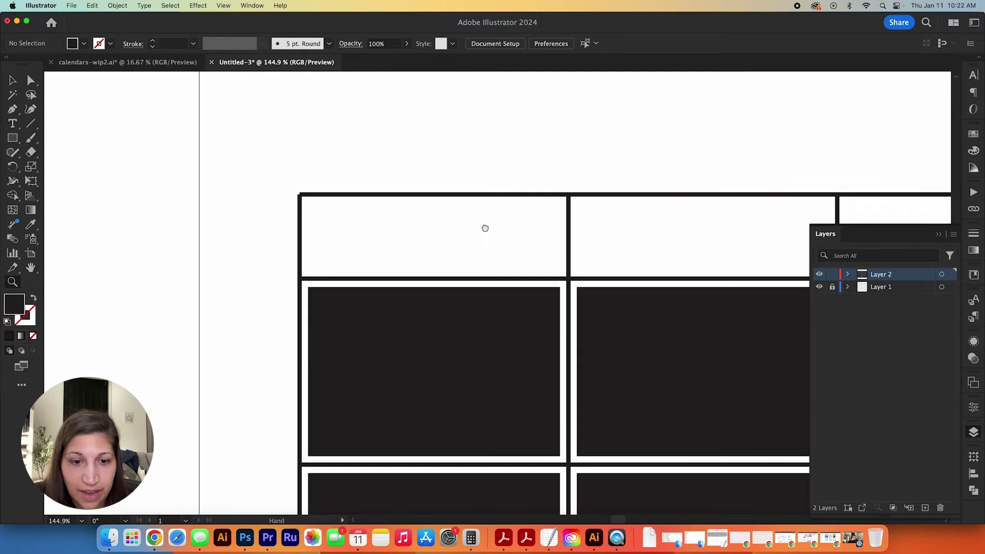
key("v")
left_click_drag(453, 395, 446, 215)
left_click(234, 98)
key("super+1")
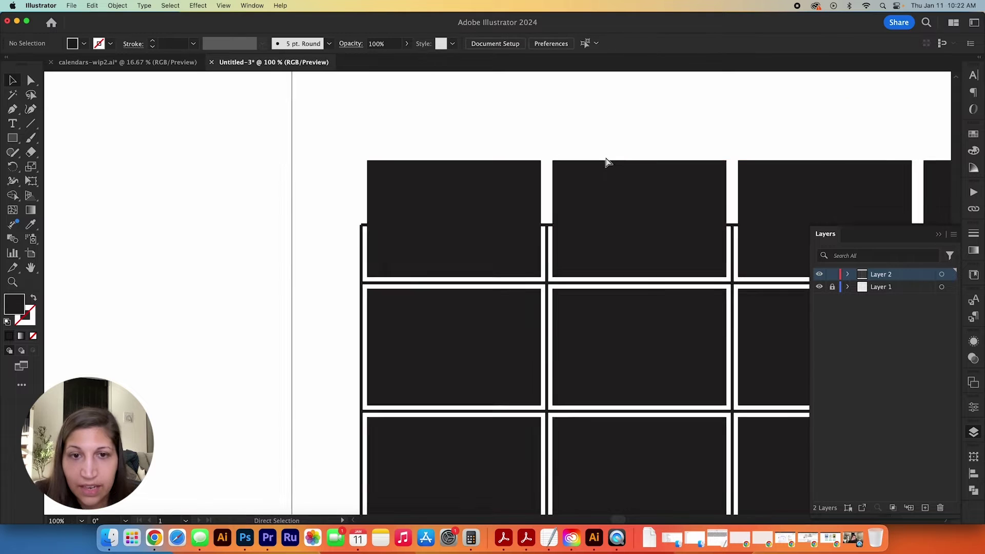
- Lower the top anchor points of the seven header rectangles together until they fit inside the header cells with an even margin
key("super+minus")
key("super+minus")
left_click_drag(607, 159, 384, 125)
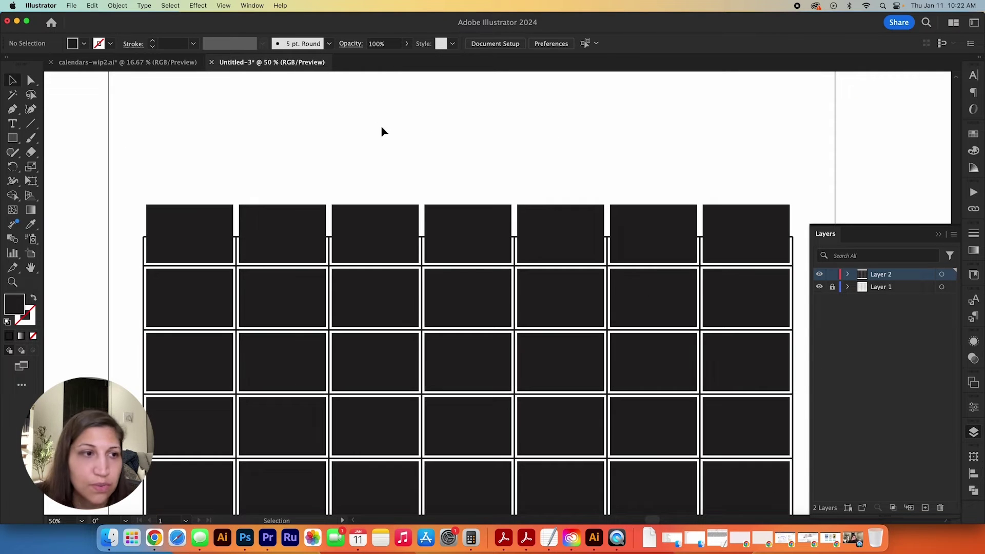
left_click(30, 81)
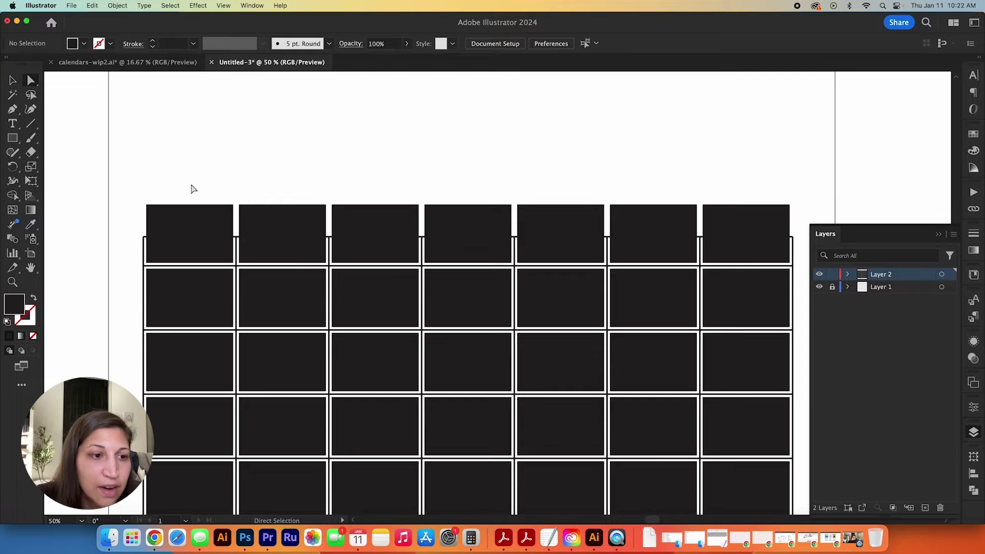
left_click_drag(133, 191, 808, 213)
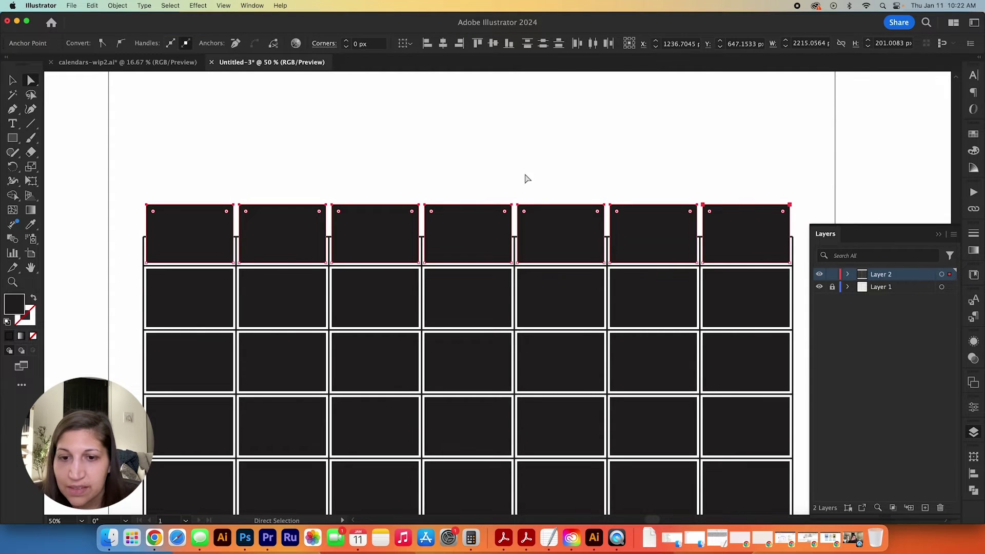
left_click_drag(606, 204, 840, 347)
key("z")
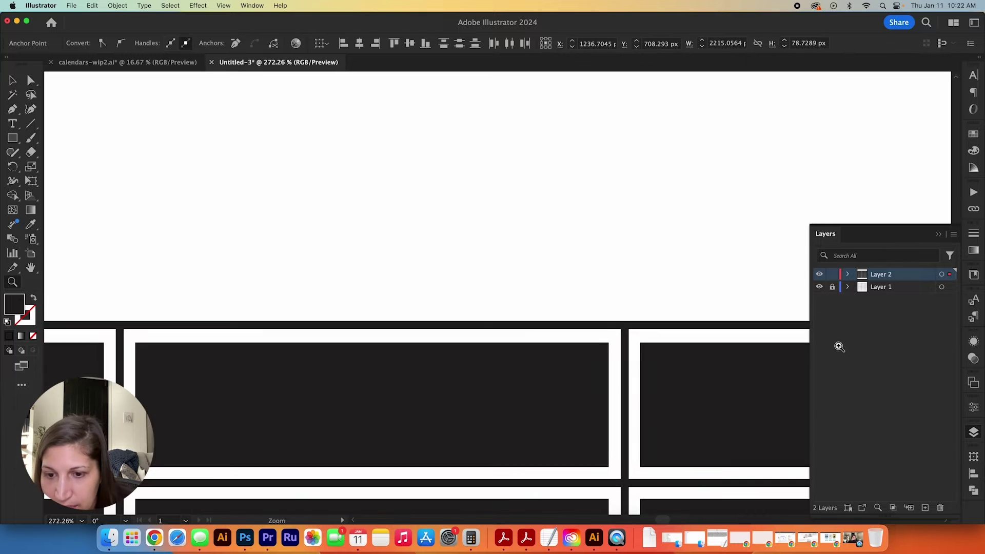
scroll(664, 282, "down", 4)
scroll(664, 282, "left", 4)
key("a")
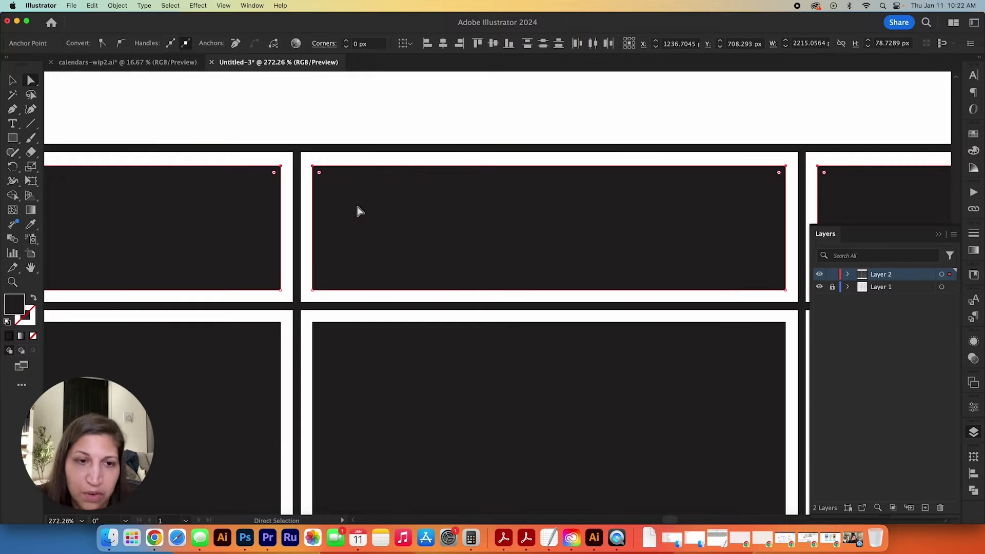
- Raise the top anchor points of the seven header rectangles slightly to even out the margin below the header's upper line
mouse_move(312, 167)
left_mouse_down()
mouse_move(313, 104)
mouse_move(313, 163)
left_mouse_up()
left_click(429, 126)
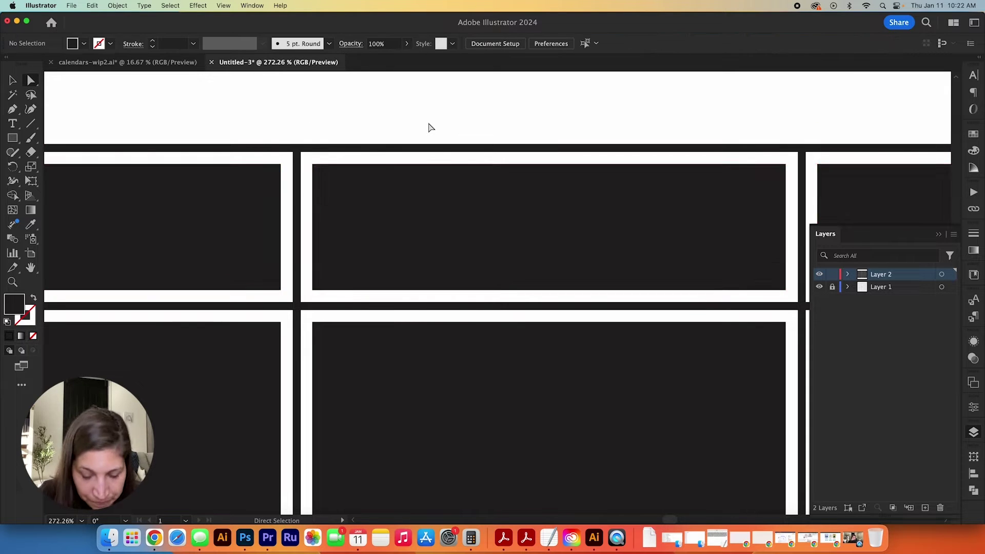
- Hide the grid-line layer, Layer 1, leaving only the filled rectangles on the artboard
key("super+minus")
key("super+minus")
key("super+minus")
key("super+minus")
key("super+minus")
scroll(429, 125, "down", 3)
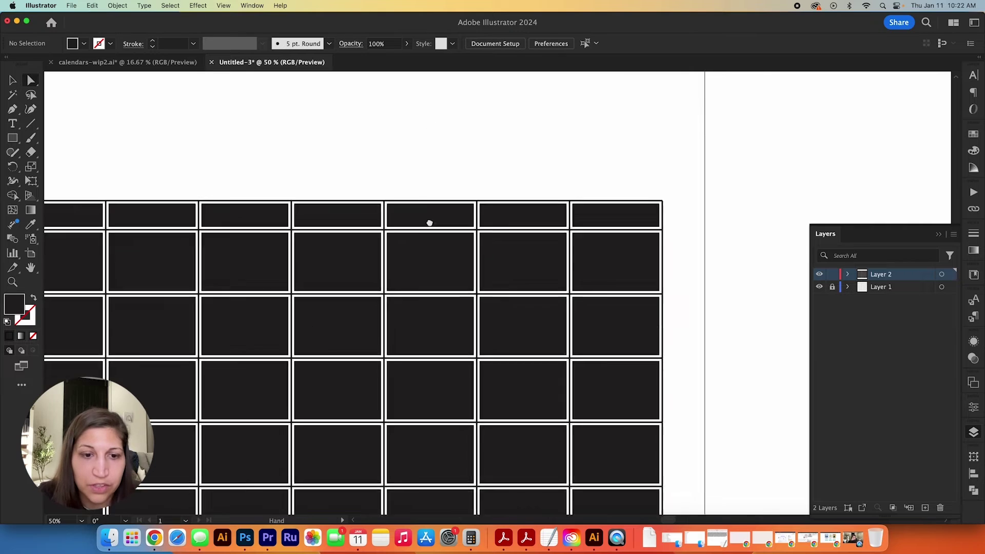
left_click_drag(429, 125, 488, 120)
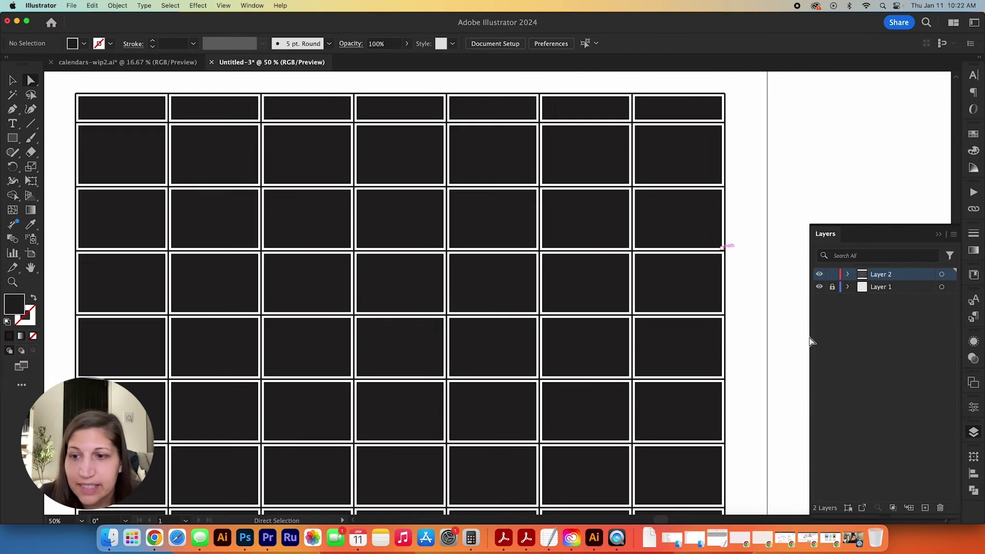
left_click(819, 287)
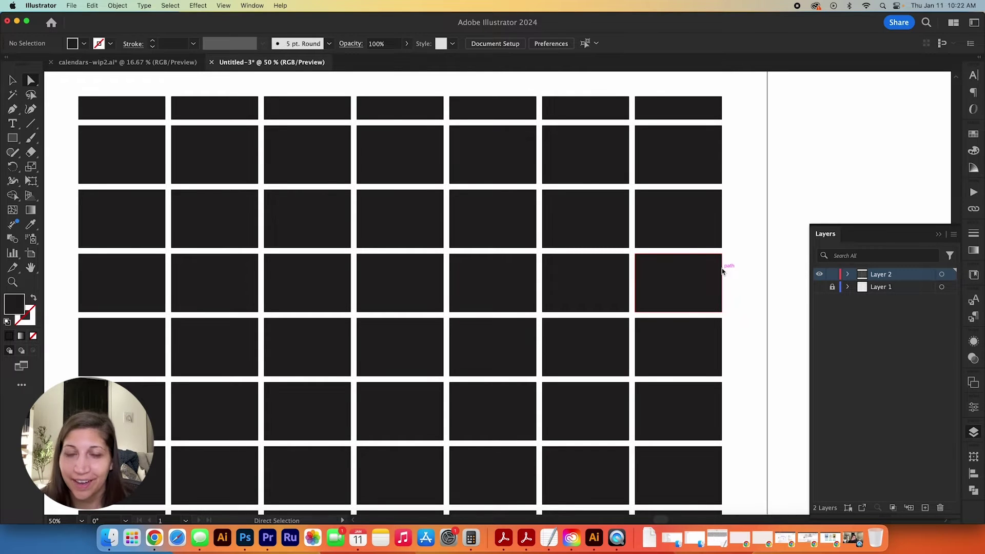
key("super+minus")
key("super+minus")
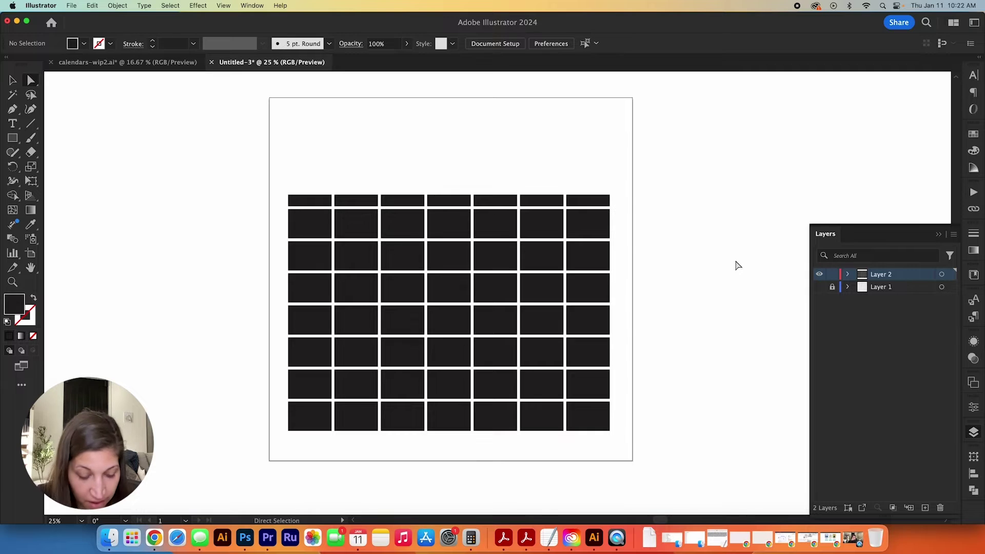
- Apply a Round Corners effect with a 10 px radius to all the header and day rectangles
key("v")
left_click_drag(291, 188, 701, 493)
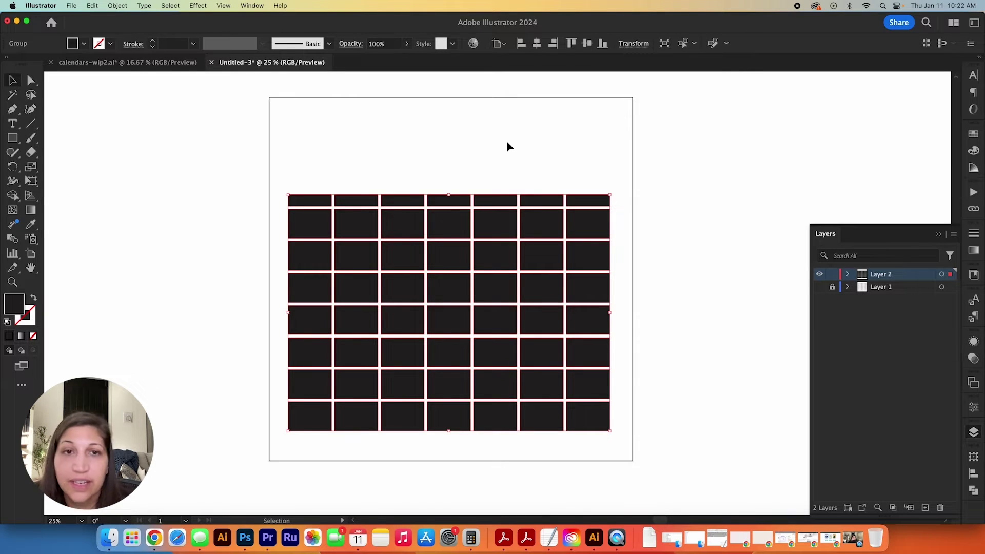
left_click(251, 7)
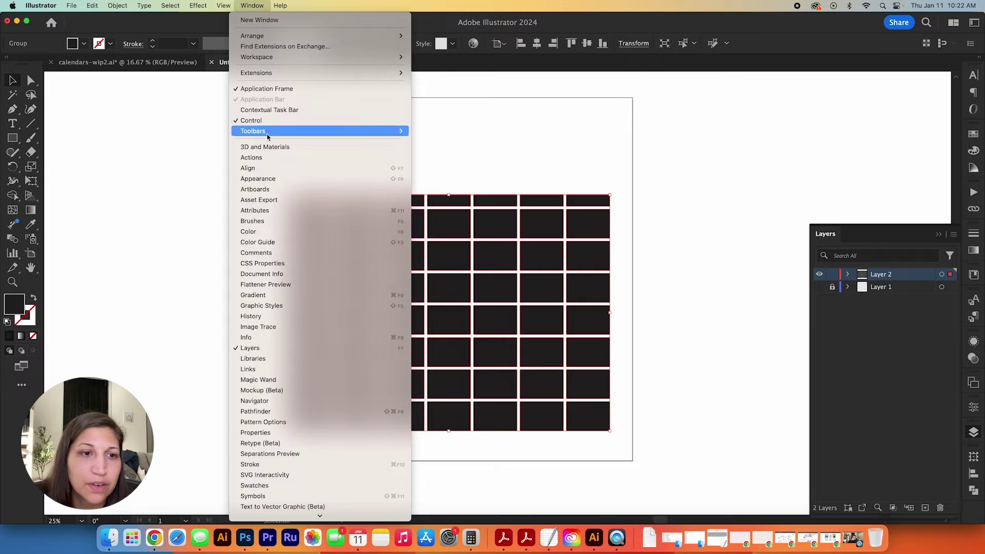
left_click(639, 257)
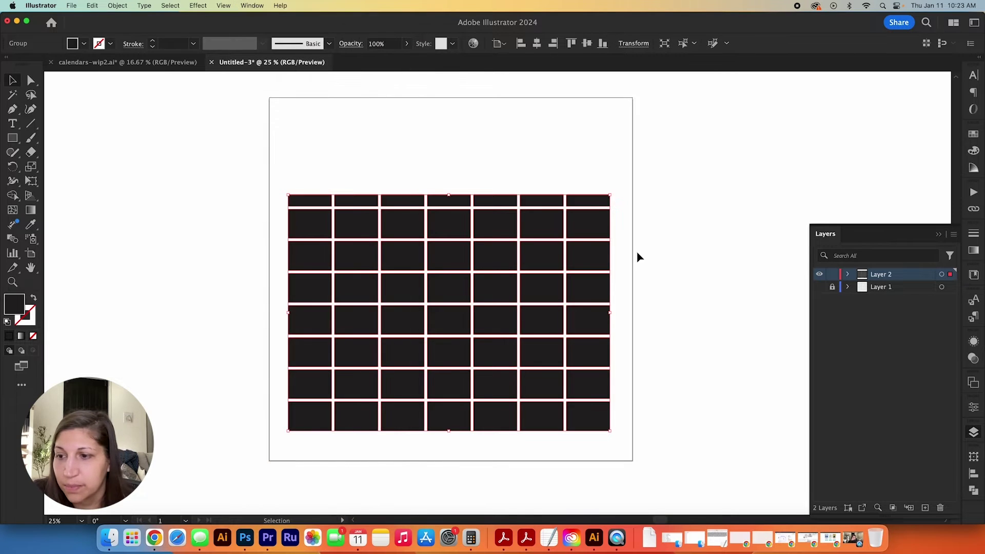
key("super+1")
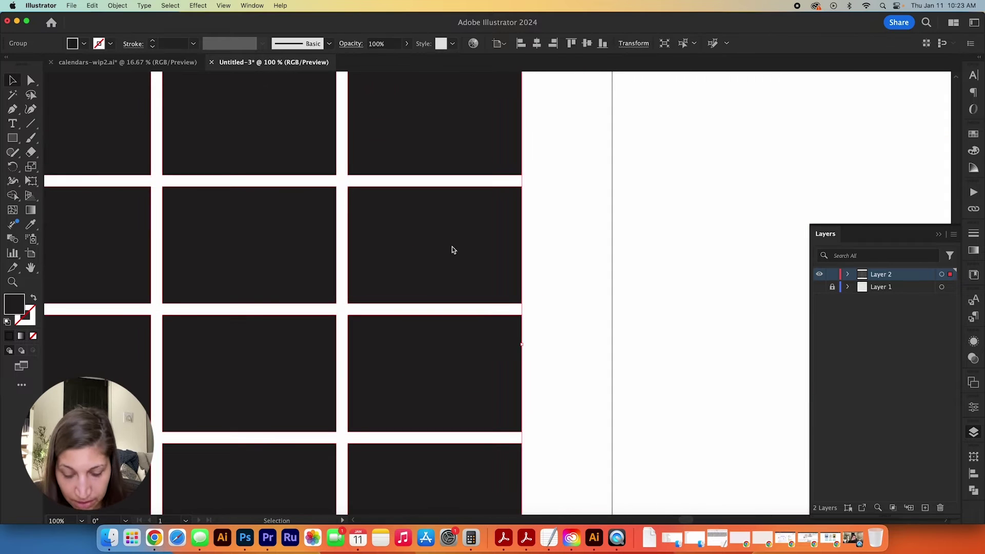
key("super+equal")
left_click_drag(651, 224, 381, 236)
left_click_drag(792, 246, 431, 243)
left_click(974, 343)
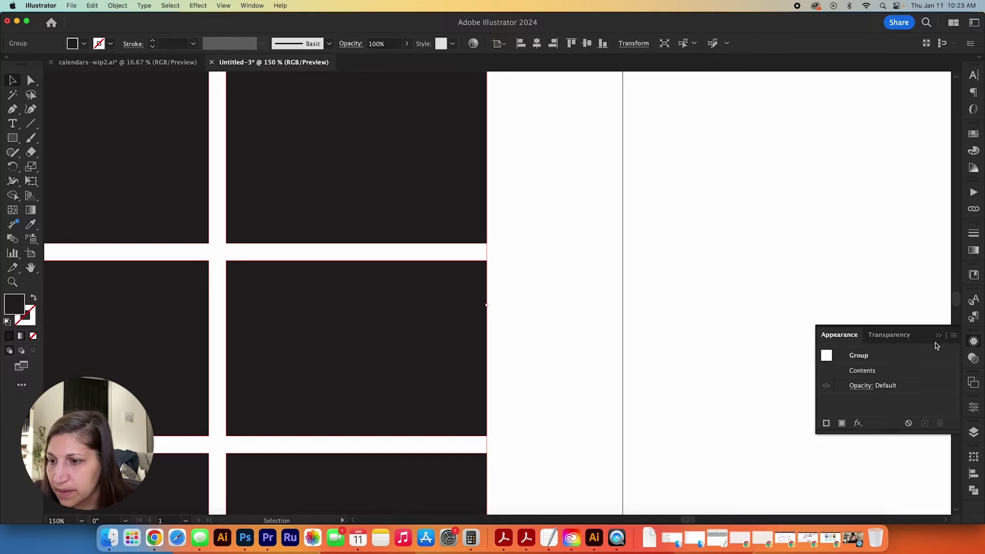
left_click(858, 423)
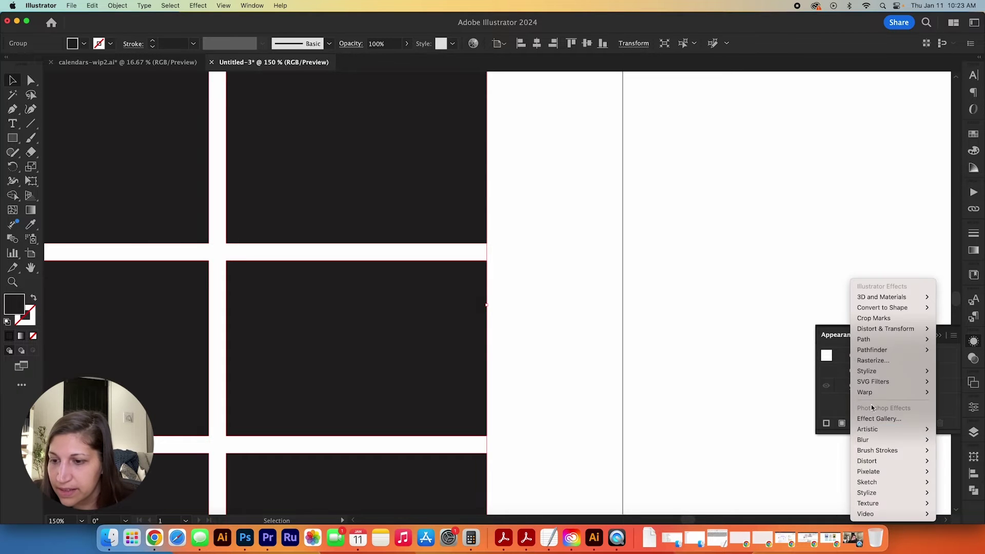
mouse_move(871, 375)
left_click(821, 413)
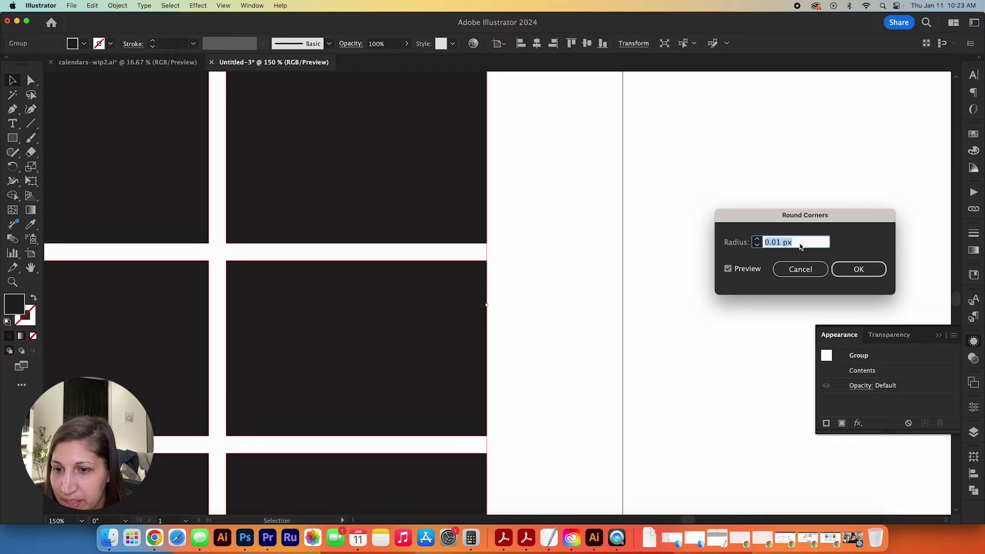
type("10")
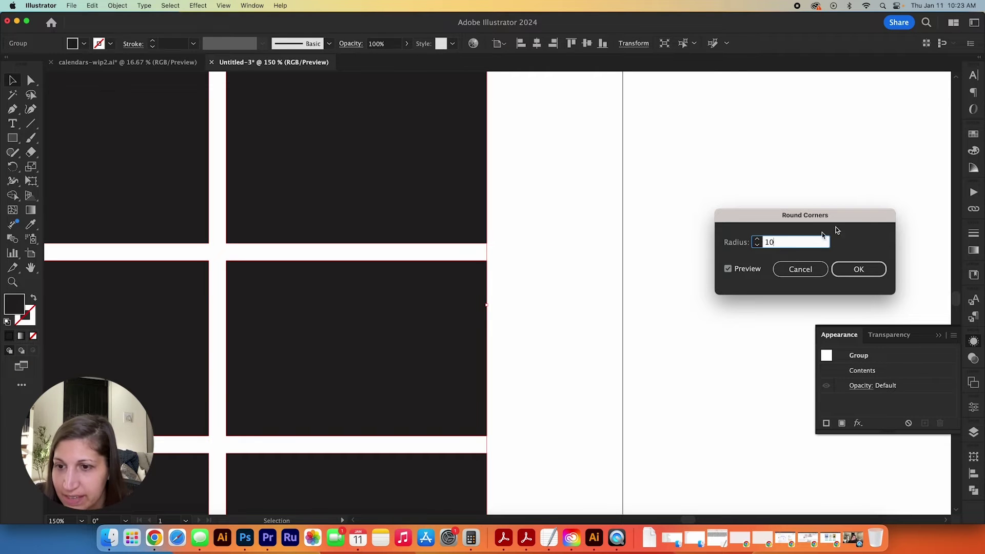
left_click(728, 270)
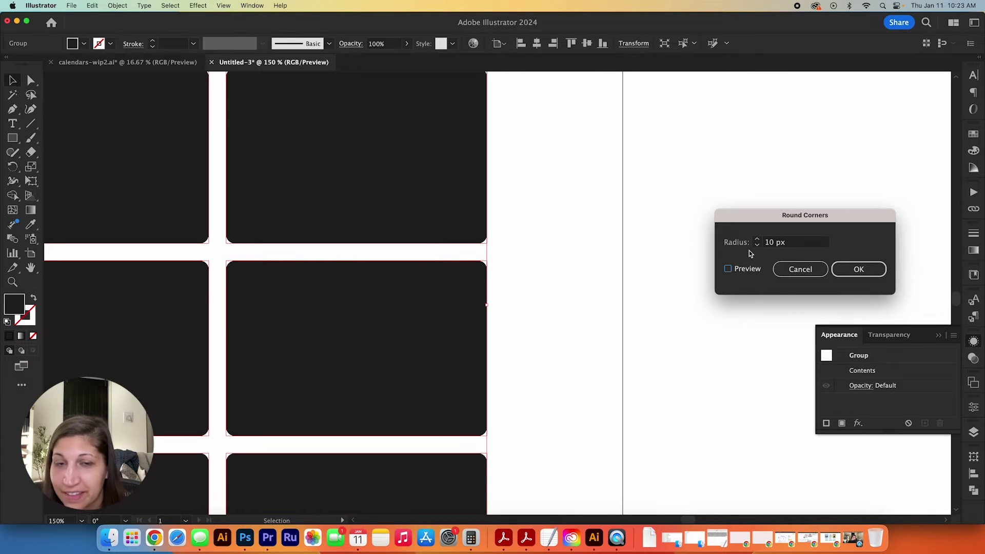
left_click(859, 269)
left_click(670, 247)
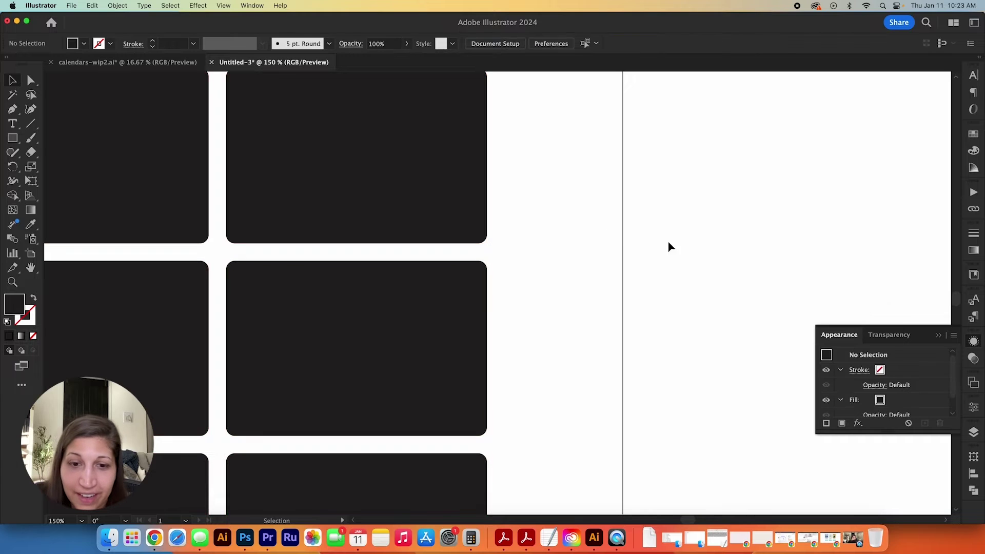
- Rename the rectangles' layer, Layer 2, as block
scroll(489, 251, "down", 5)
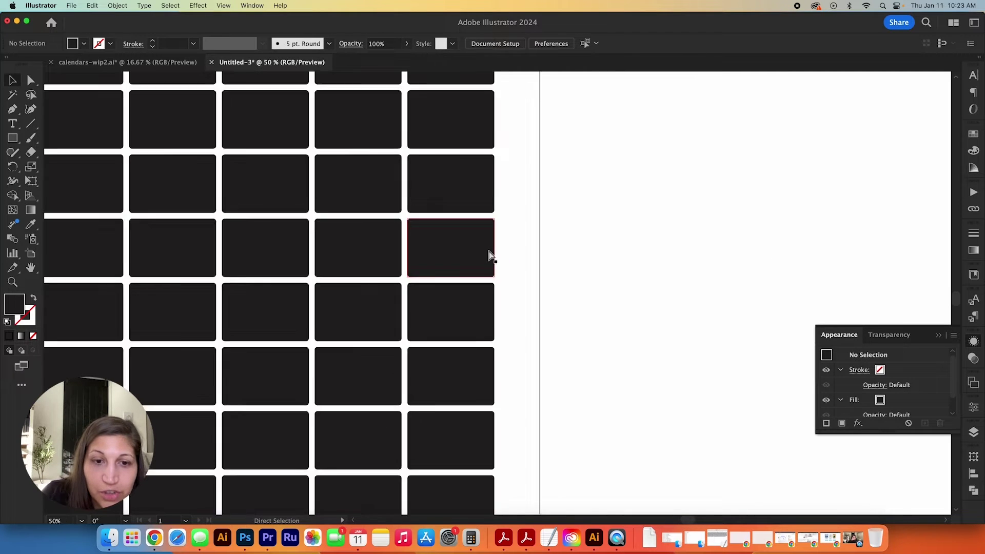
left_click_drag(369, 255, 537, 244)
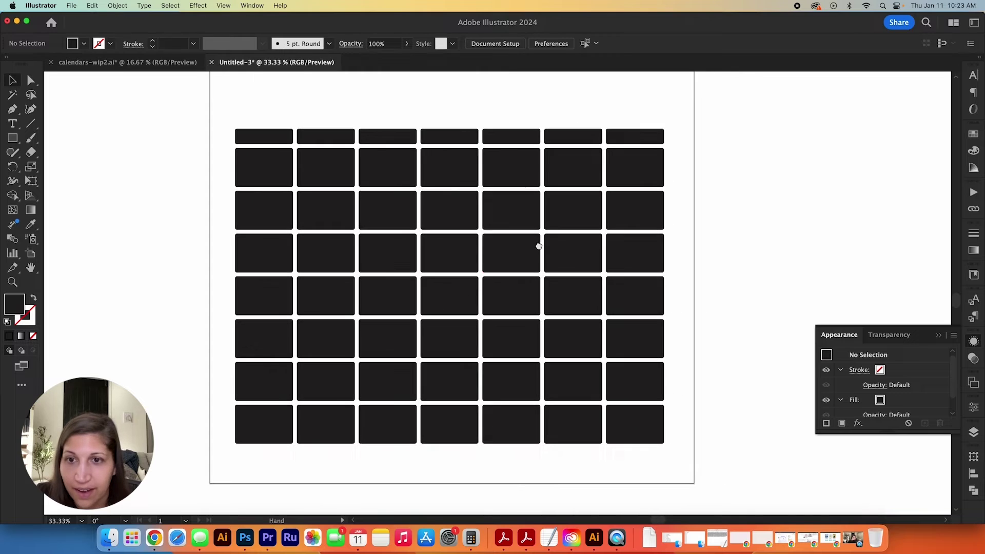
left_click(974, 433)
double_click(881, 276)
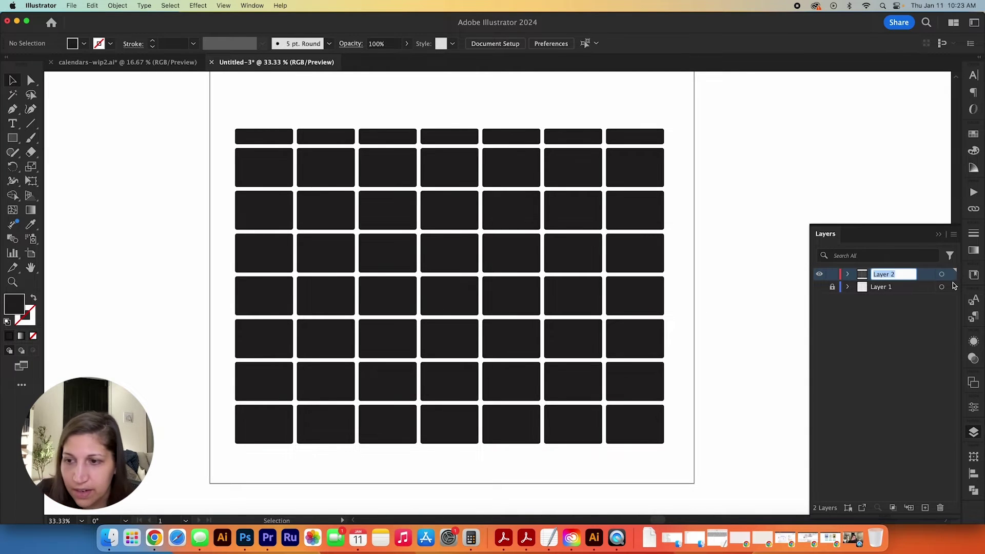
type("block")
key("Return")
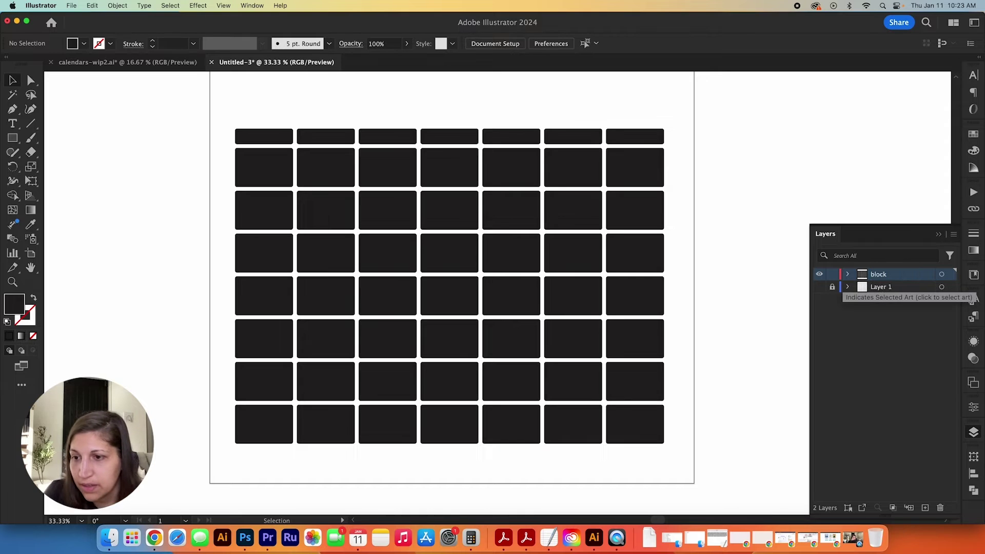
- Lock and hide the block layer, and show the grid lines of Layer 1 again
left_click(833, 275)
key("super+y")
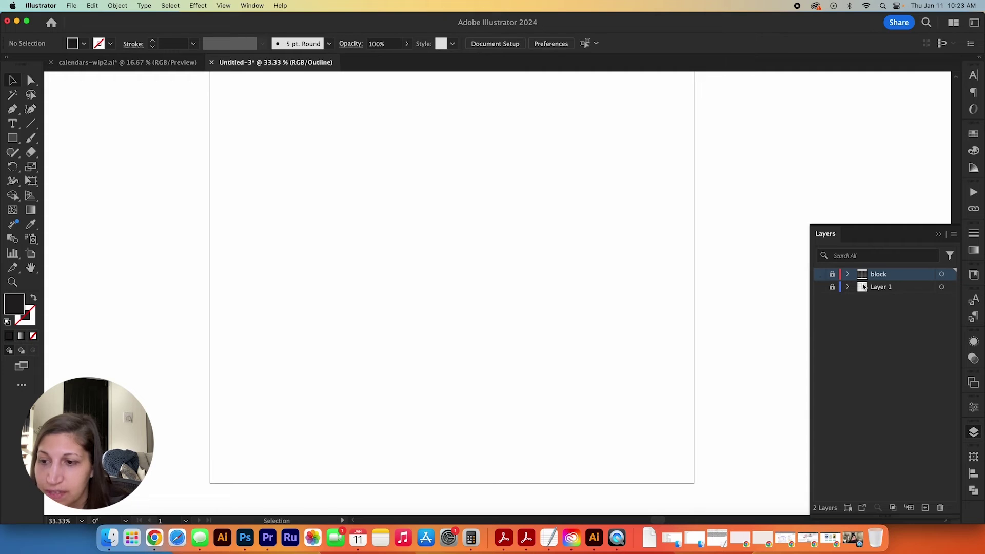
left_click(820, 288)
key("super+y")
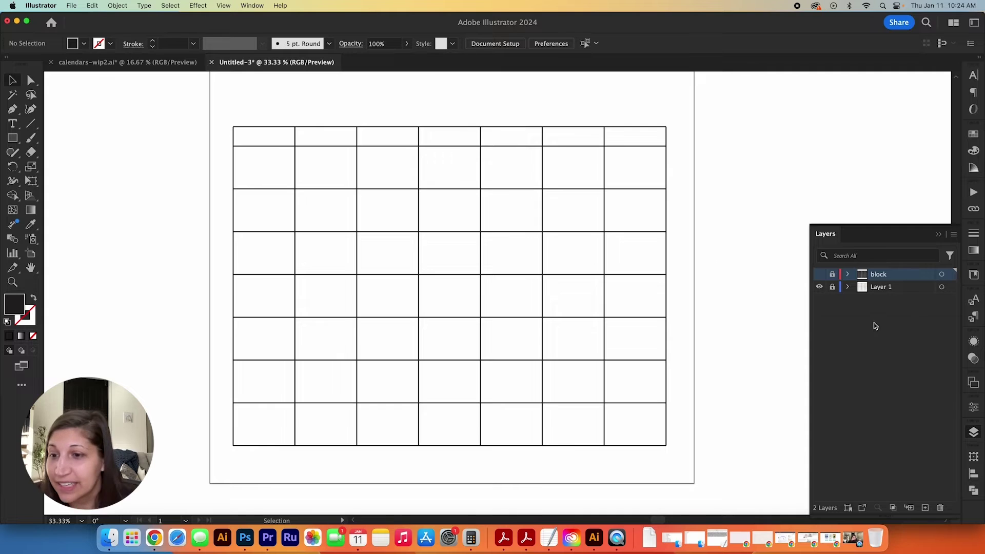
- Add a new layer above the others and place the text 1 in the first day cell
left_click(925, 508)
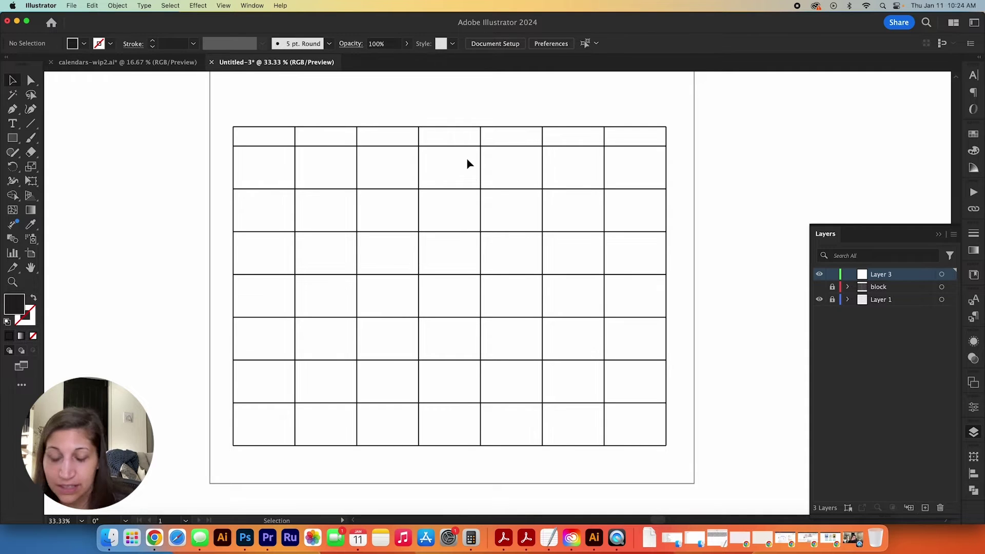
key("t")
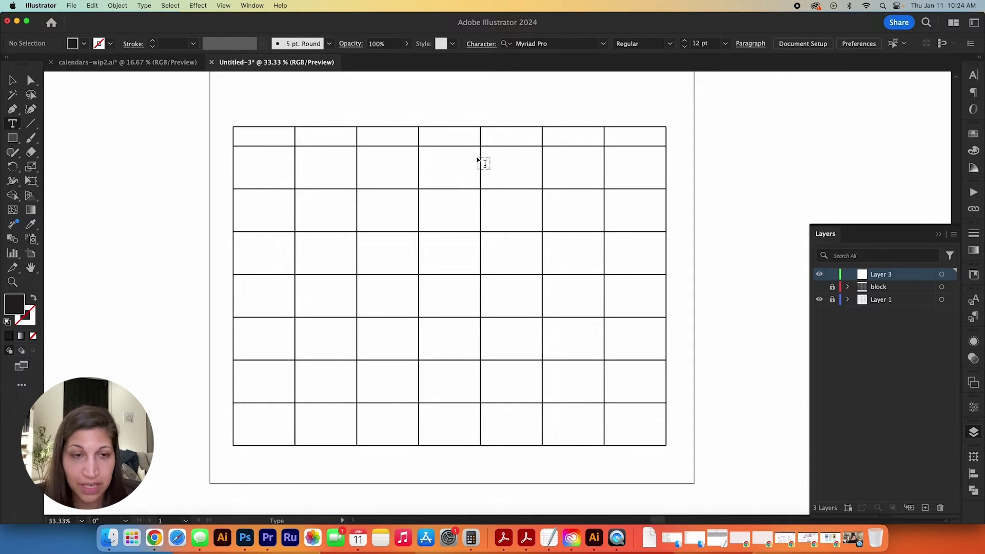
left_click(259, 163)
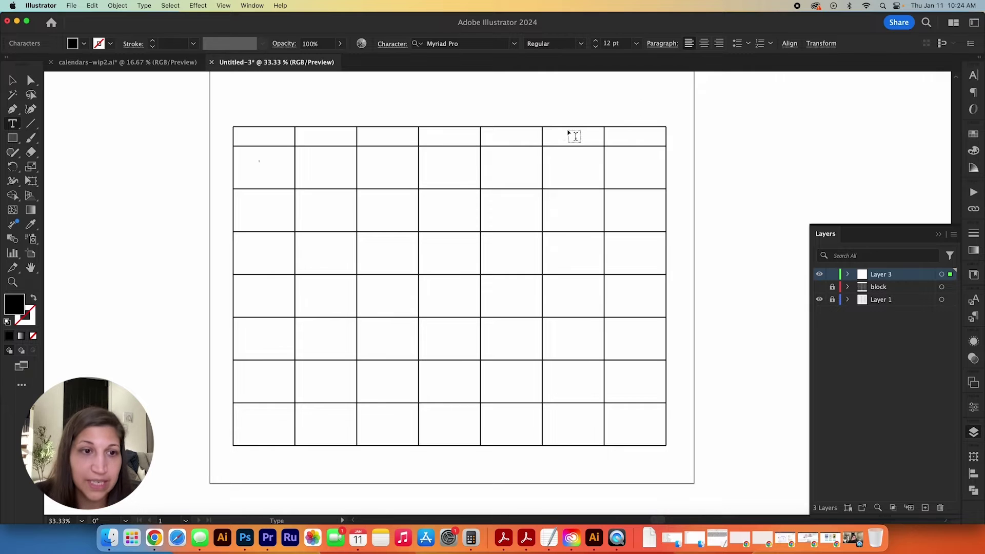
left_click(19, 83)
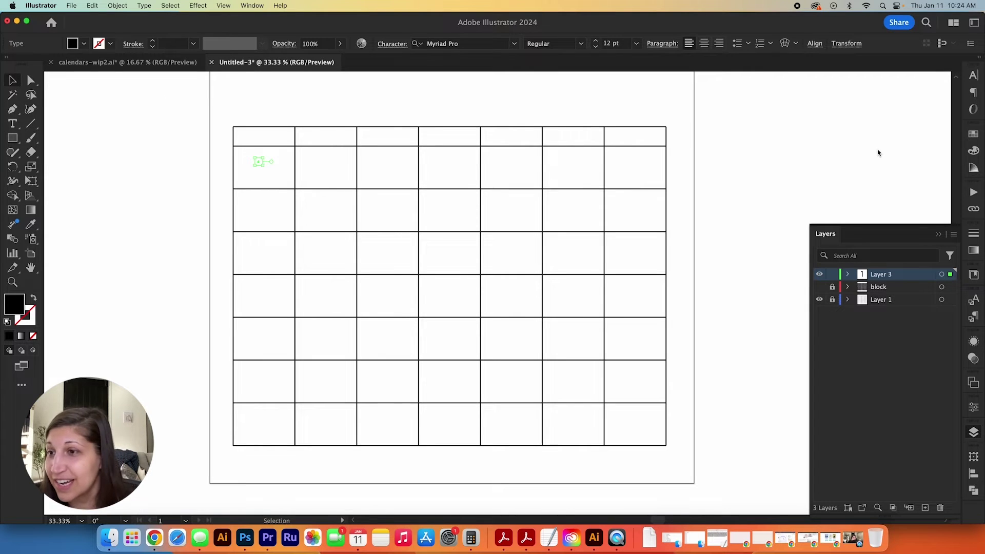
- Set the day number 1 in the Lulo Clean One Bold font at 75 pt
left_click(979, 78)
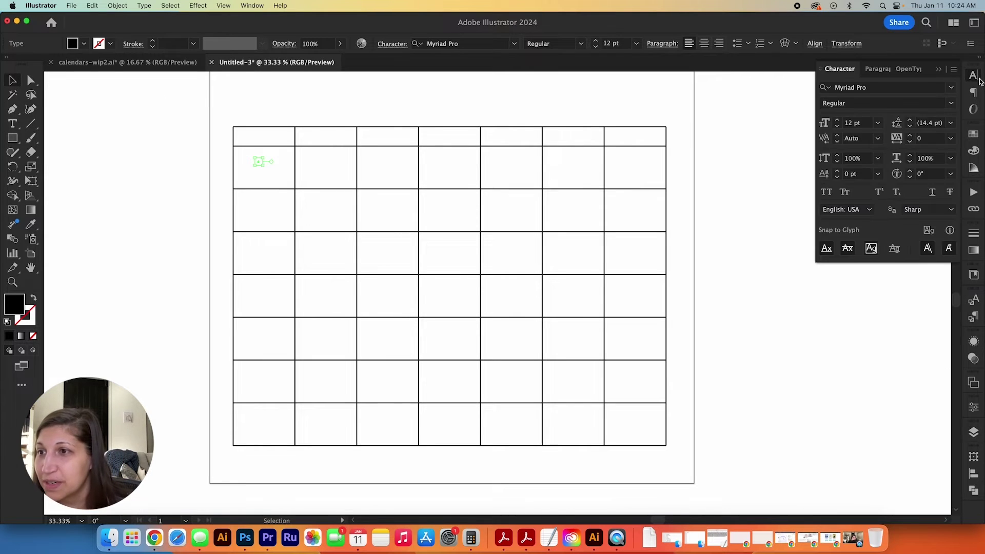
left_click(252, 5)
scroll(302, 508, "down", 5)
mouse_move(302, 436)
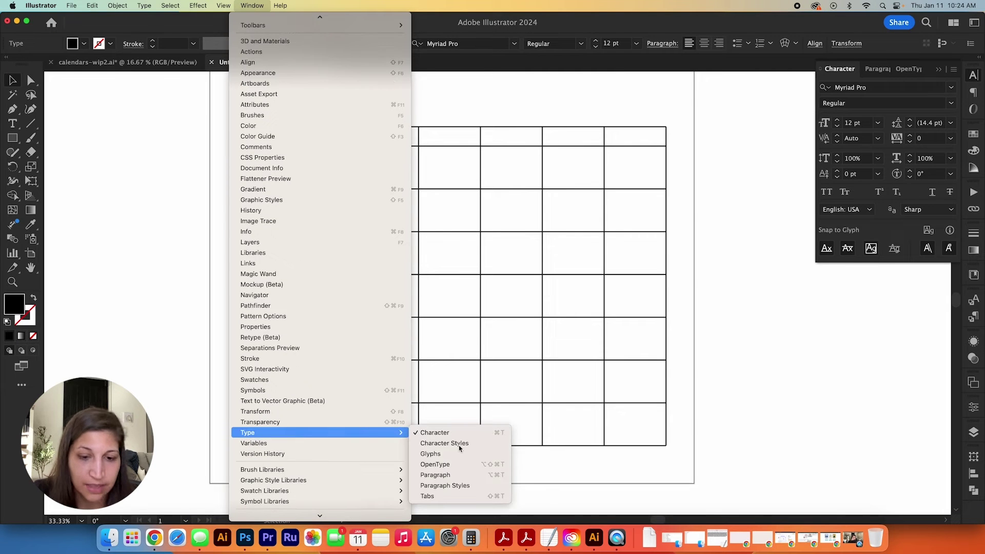
left_click(841, 89)
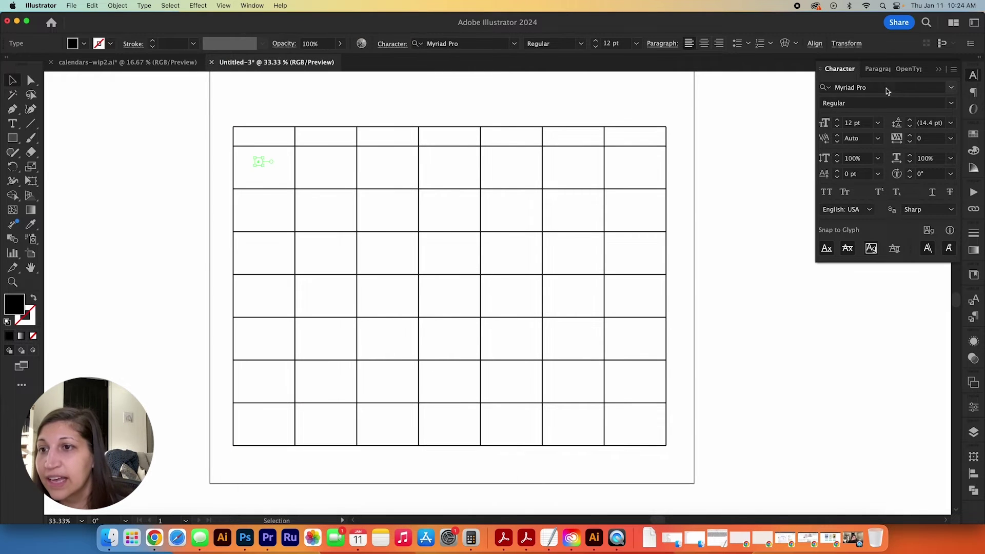
left_click(886, 88)
type("lulo")
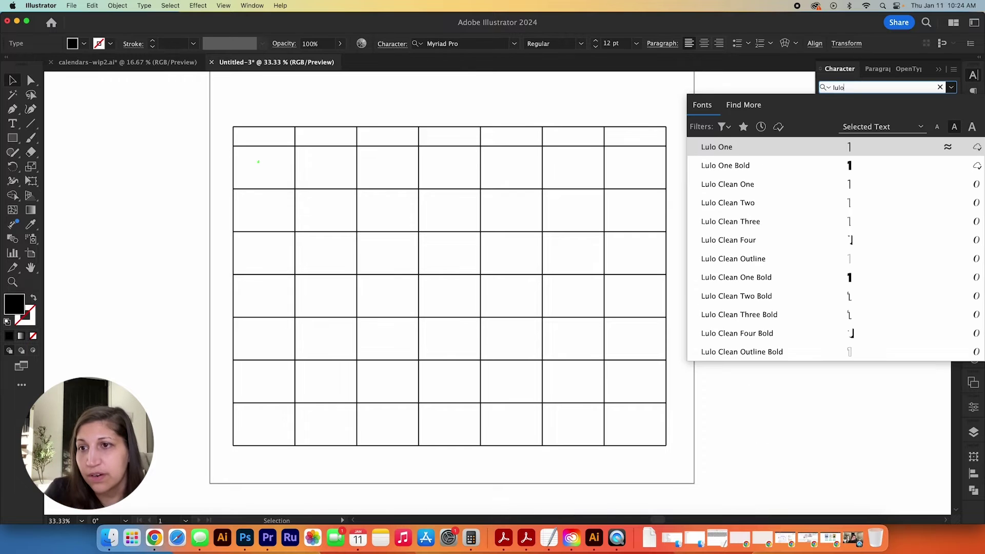
left_click(775, 280)
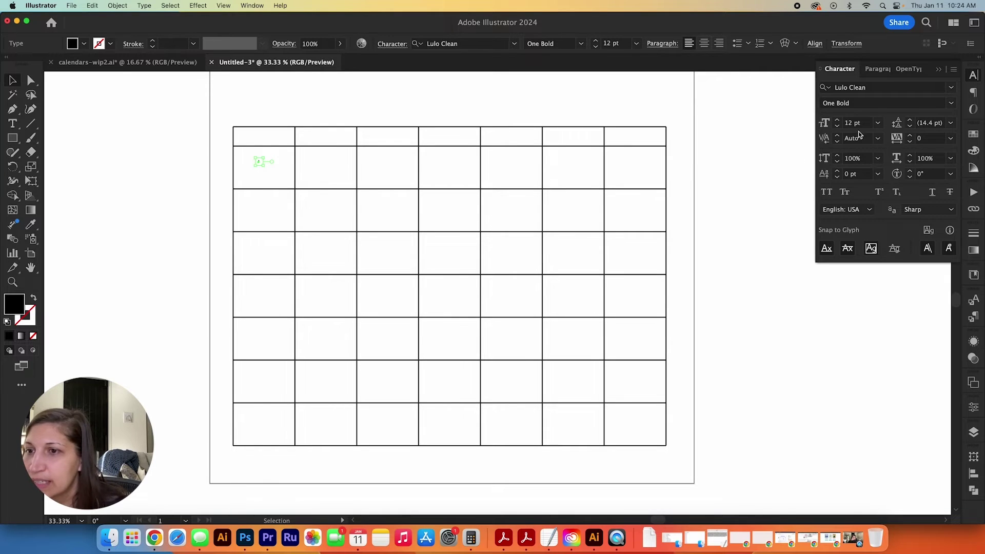
type("75")
key("Return")
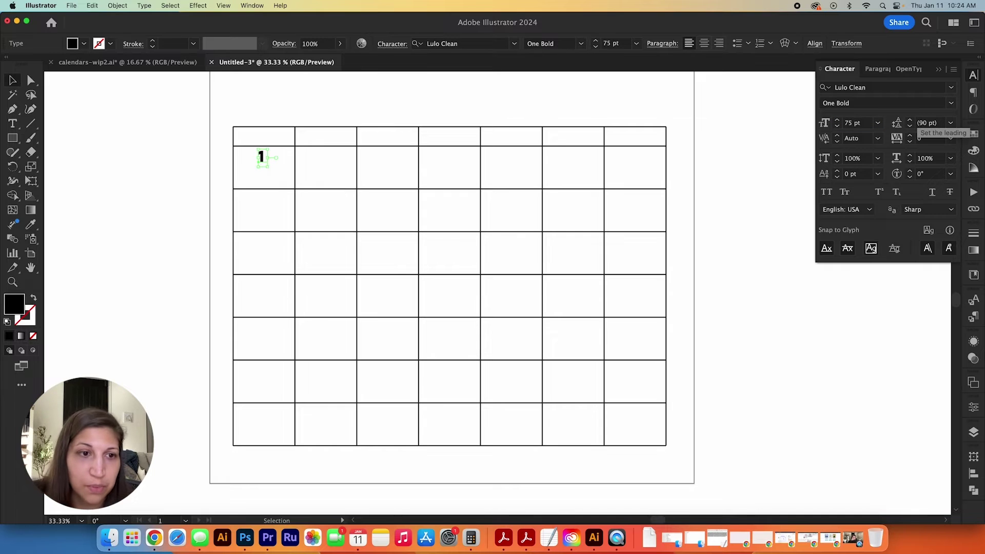
left_click(320, 107)
- Move the 1 into the upper-left corner of the first day cell and copy it to the same corner of the second cell
key("z")
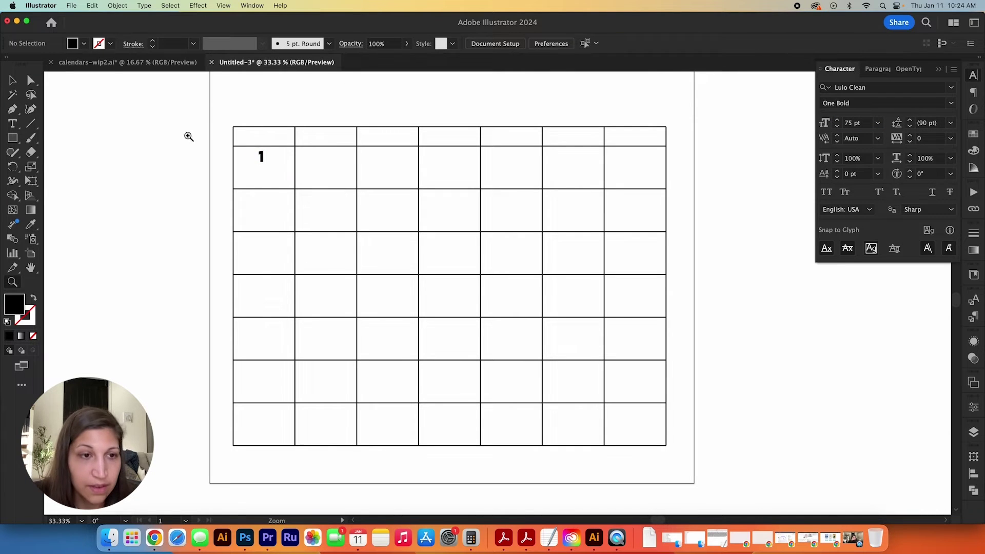
left_click_drag(189, 137, 533, 211)
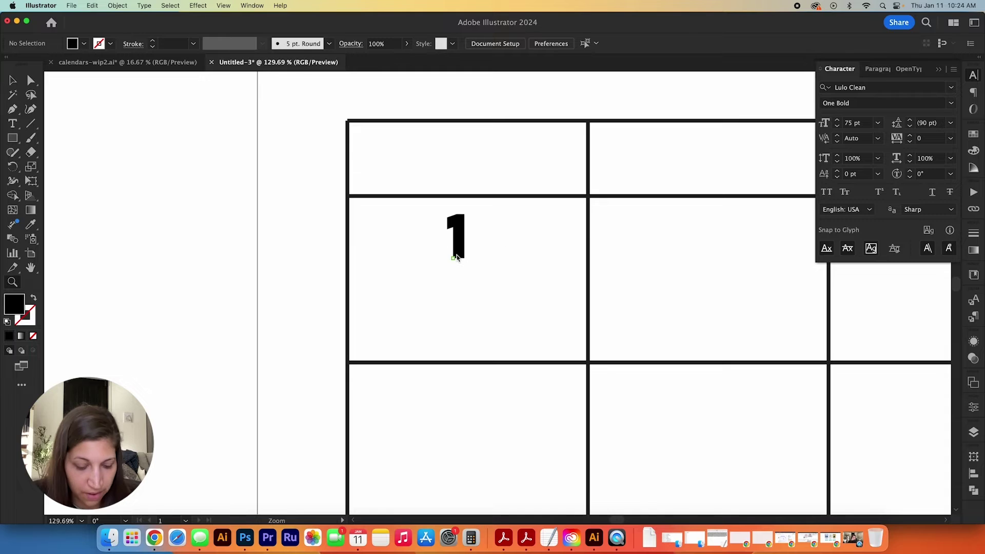
key("v")
left_click_drag(458, 249, 617, 243)
- Change the copied number in the second day cell to 2
key("t")
double_click(605, 241)
type("2")
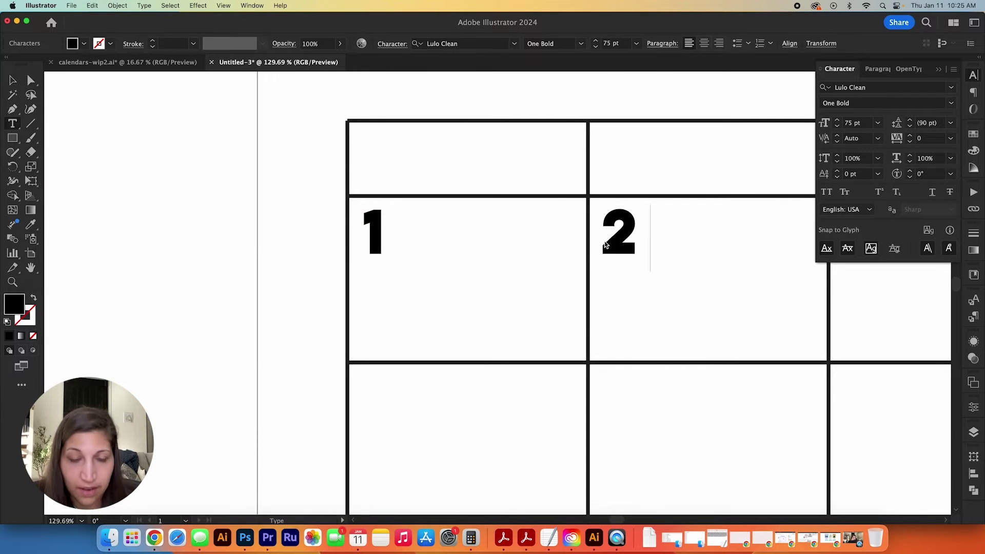
left_click(13, 80)
left_click(286, 189)
scroll(468, 211, "right", 5)
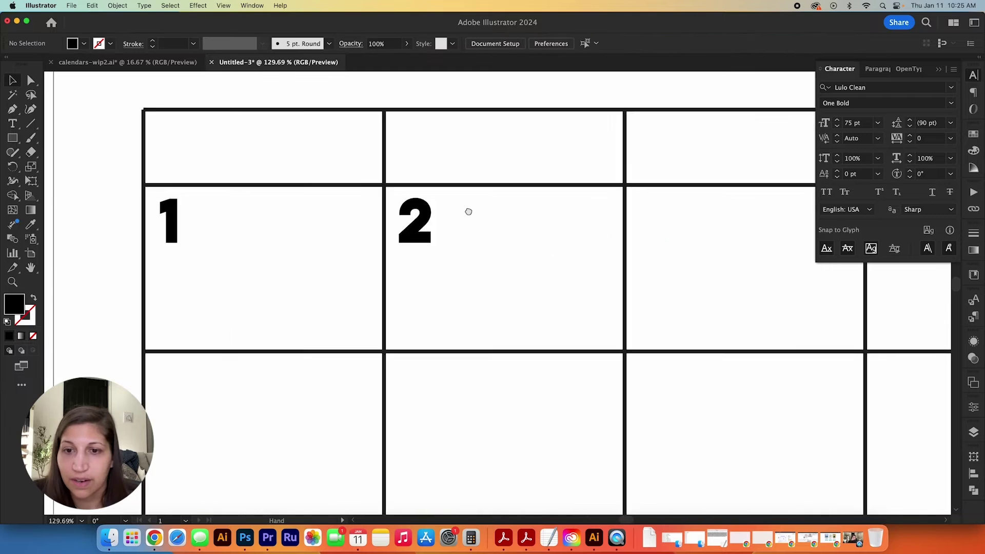
- Copy the 2 into the same corner of the third day cell and change the copy to 3
left_click_drag(469, 211, 280, 177)
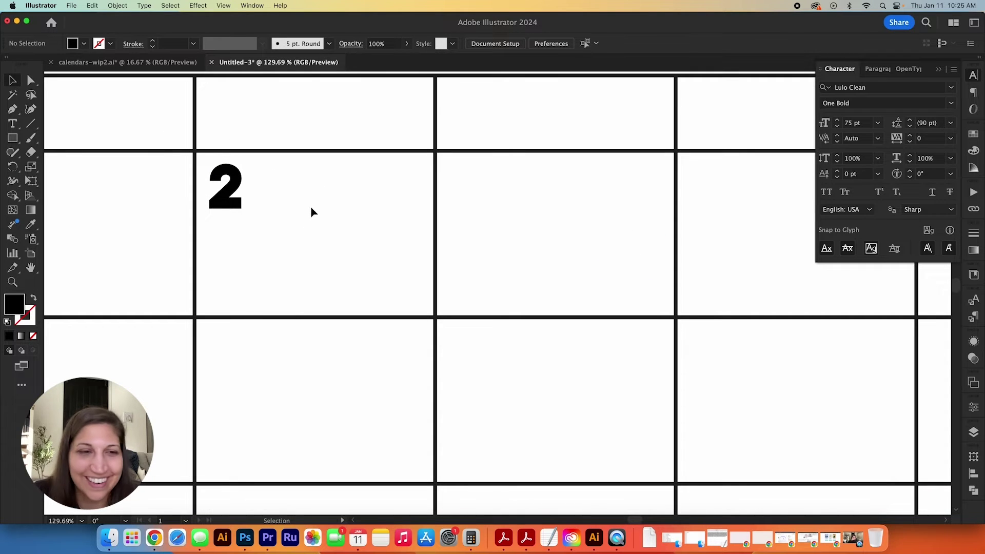
left_click_drag(230, 200, 470, 201)
key("t")
double_click(480, 200)
type("3")
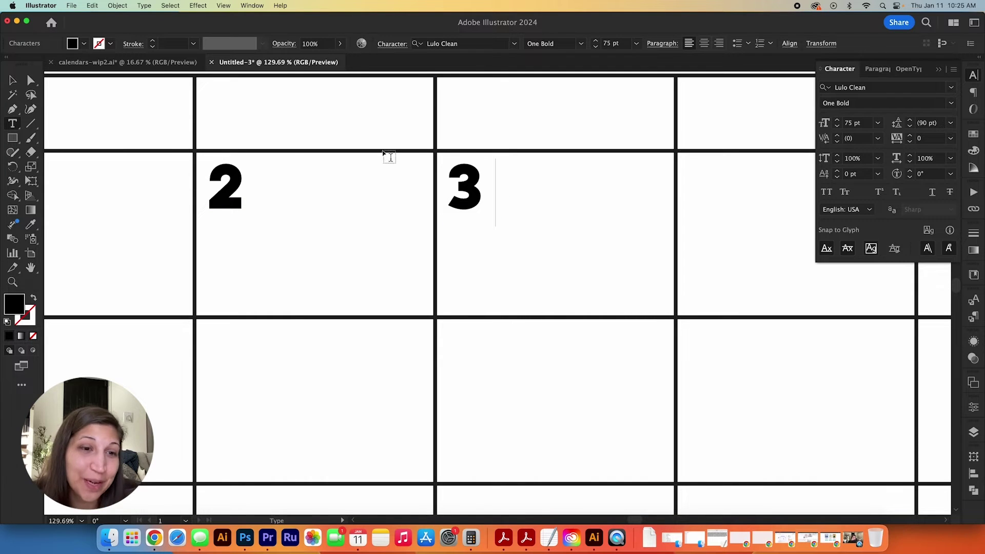
key("Escape")
- Copy the 3 into the same corner of the fourth day cell and change the copy to 4
scroll(642, 264, "right", 5)
left_click_drag(273, 194, 513, 194)
key("t")
double_click(513, 185)
type("4")
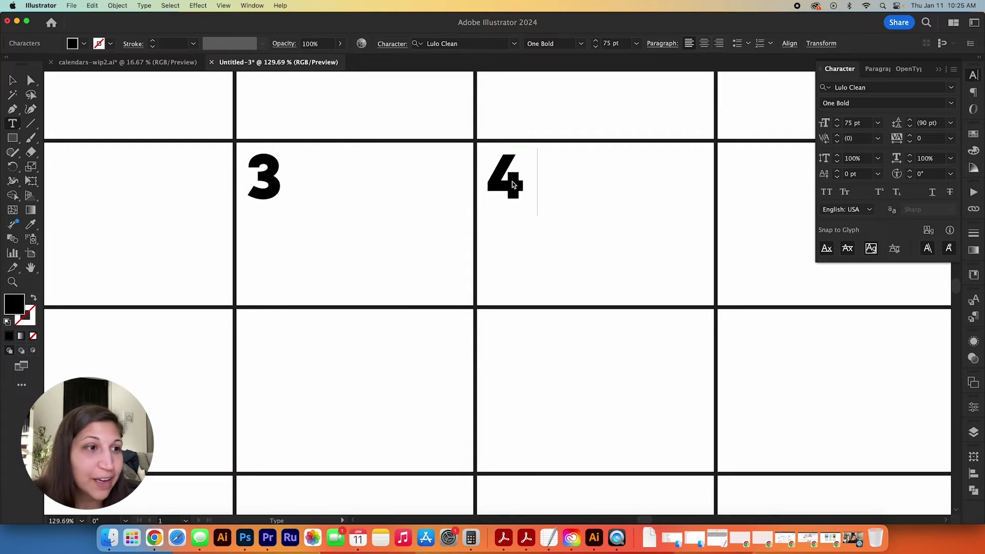
key("Escape")
- Copy the 4 into the same corner of the fifth day cell and change the copy to 5
scroll(579, 203, "right", 7)
left_click_drag(240, 186, 477, 186)
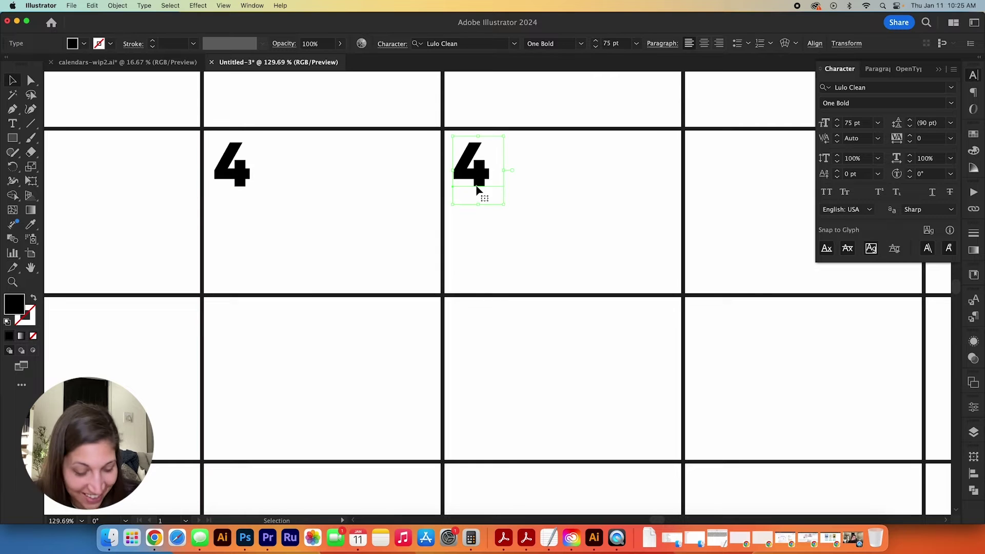
key("t")
double_click(477, 179)
type("5")
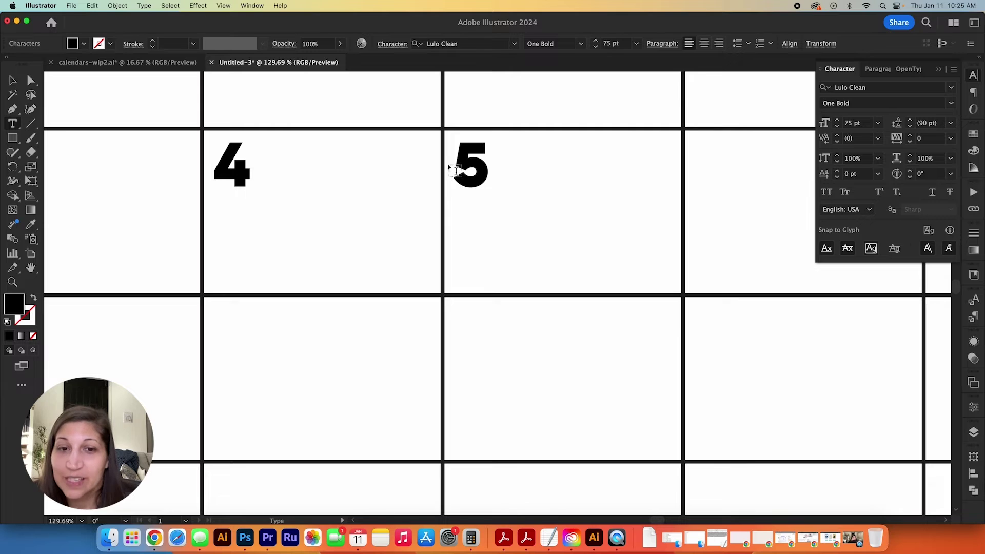
key("Escape")
- Copy the 5 into the same corner of the sixth day cell and change the copy to 6
key("v")
left_click_drag(470, 174, 718, 163)
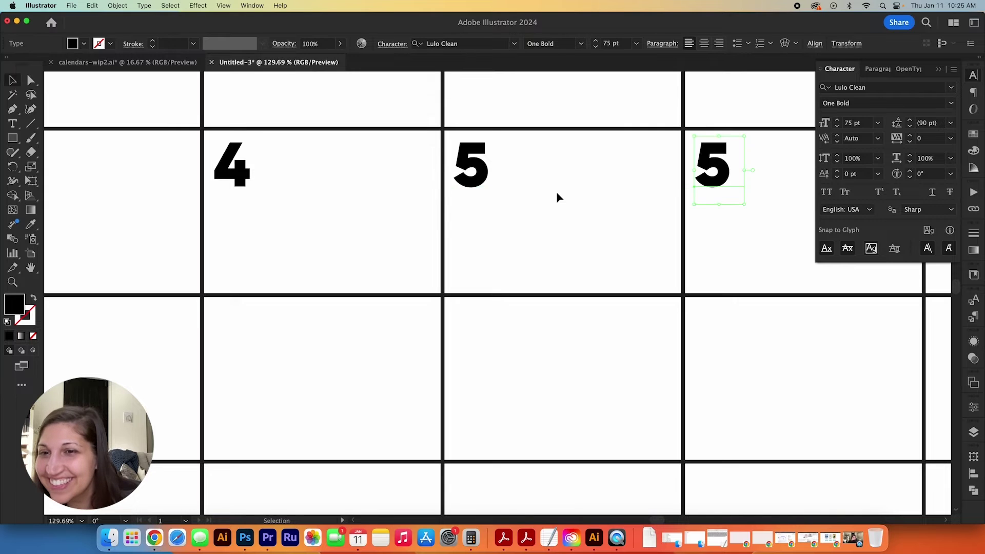
scroll(557, 198, "right", 10)
key("t")
left_click_drag(351, 188, 303, 189)
type("6")
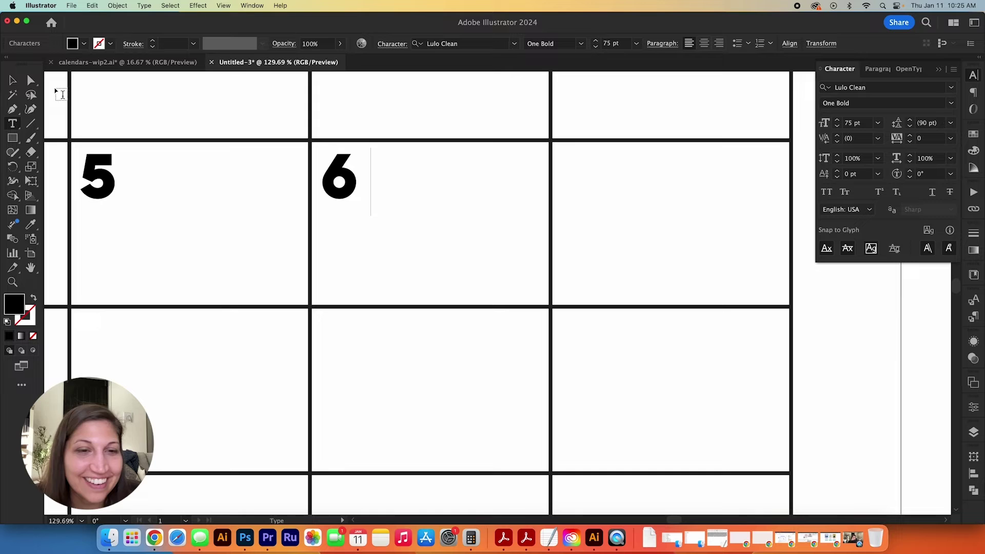
- Copy the 6 into the same corner of the seventh day cell and change the copy to 7
left_click(12, 80)
left_click_drag(343, 175, 555, 181)
type("t")
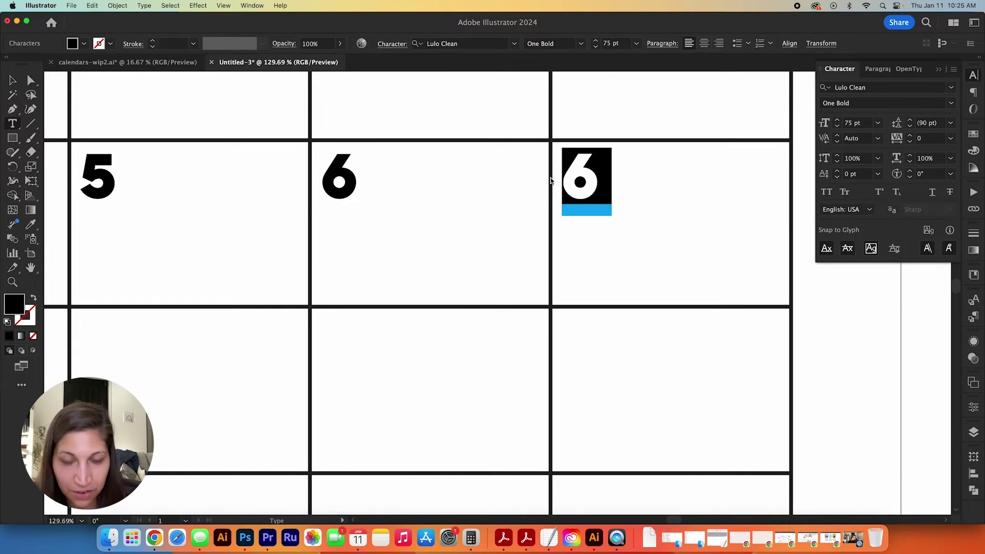
type("7")
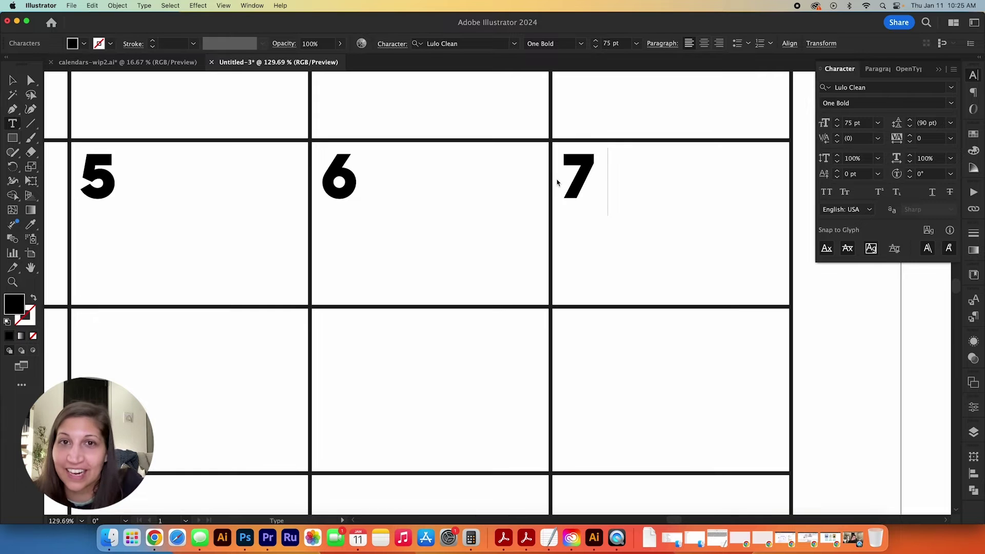
left_click(12, 80)
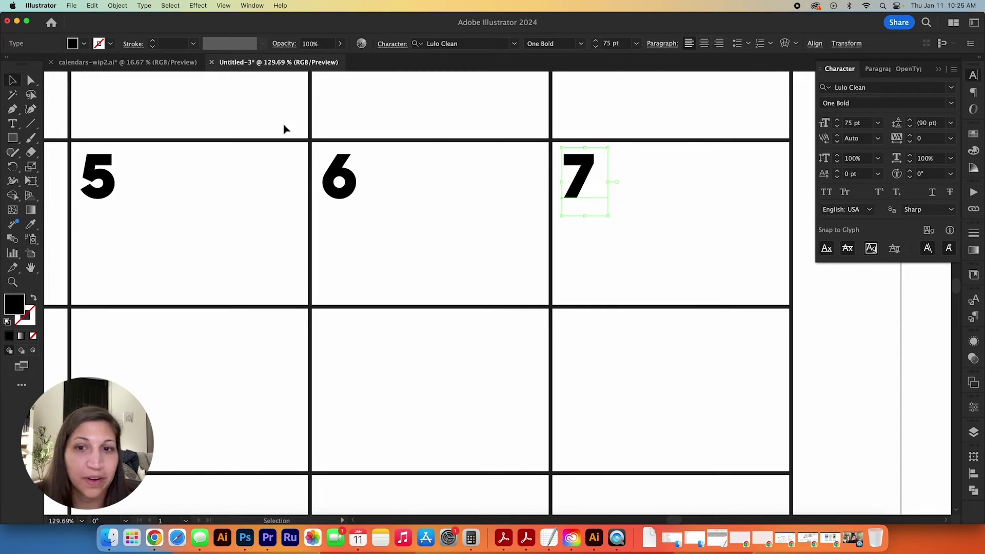
- Select all seven day numbers in the first week and rename their layer 01
left_click(838, 312)
key("super+minus")
key("super+minus")
key("super+minus")
key("super+minus")
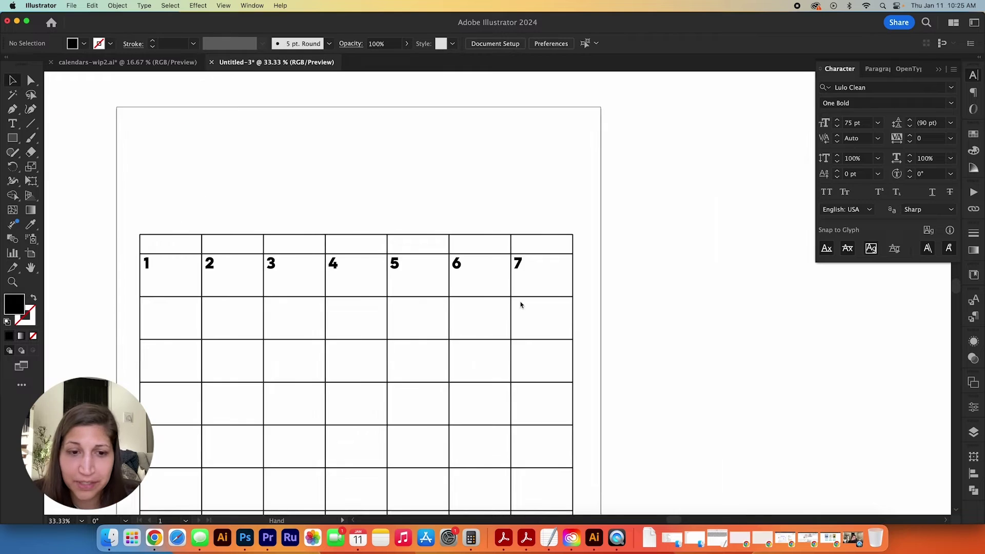
left_click_drag(521, 304, 577, 154)
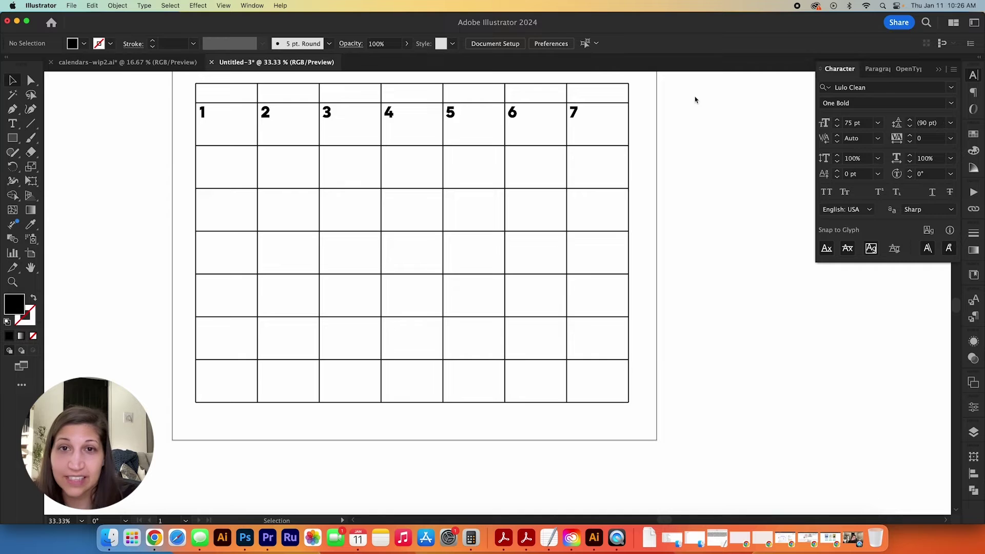
left_click_drag(693, 101, 194, 374)
scroll(667, 229, "up", 3)
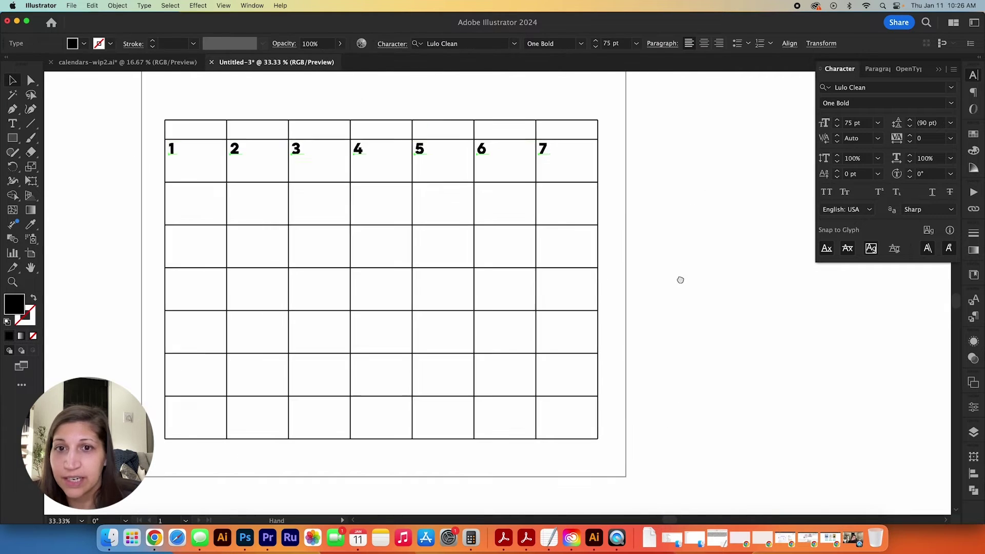
left_click(974, 432)
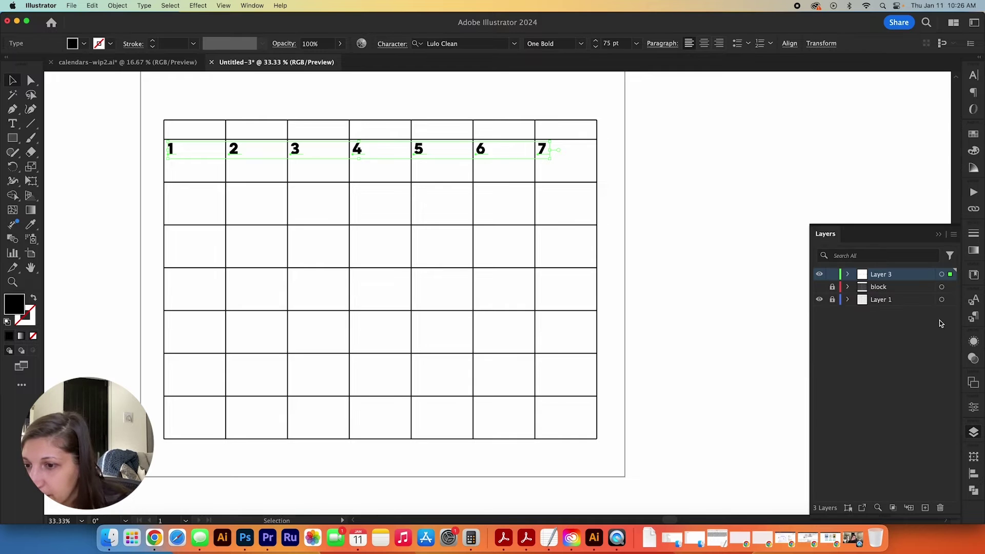
double_click(881, 274)
type("01")
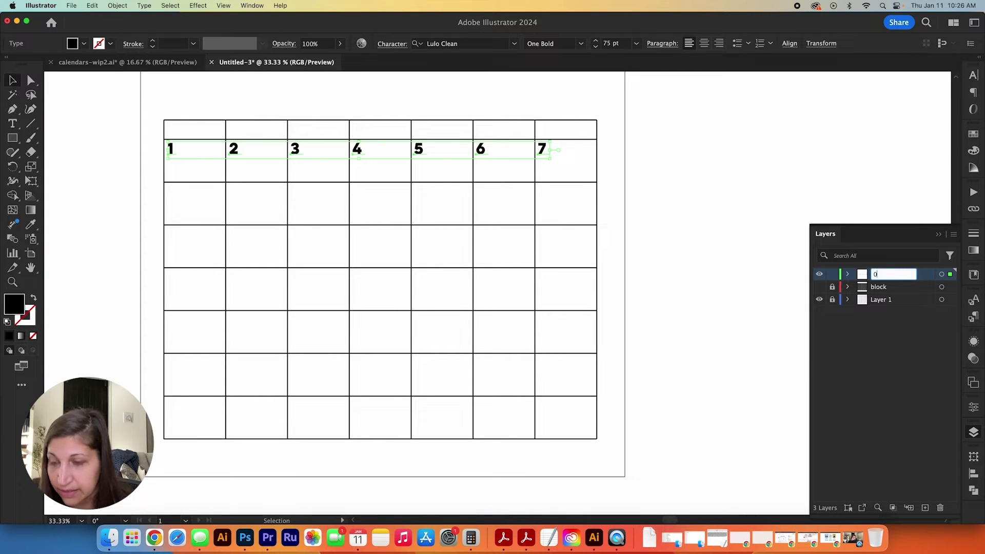
key("Return")
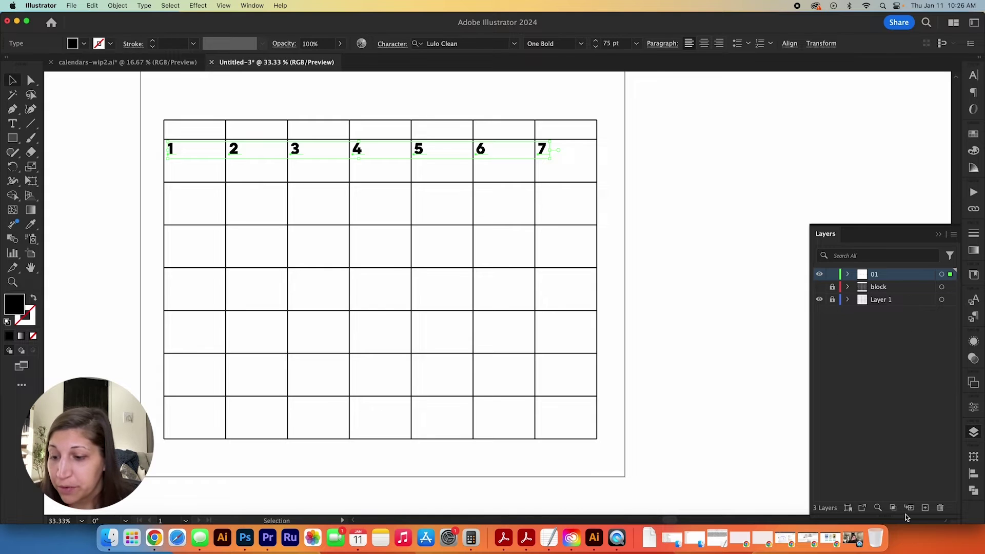
- Duplicate the seven day numbers in place onto a new layer above 01, with layer 01 locked and hidden
left_click(924, 508)
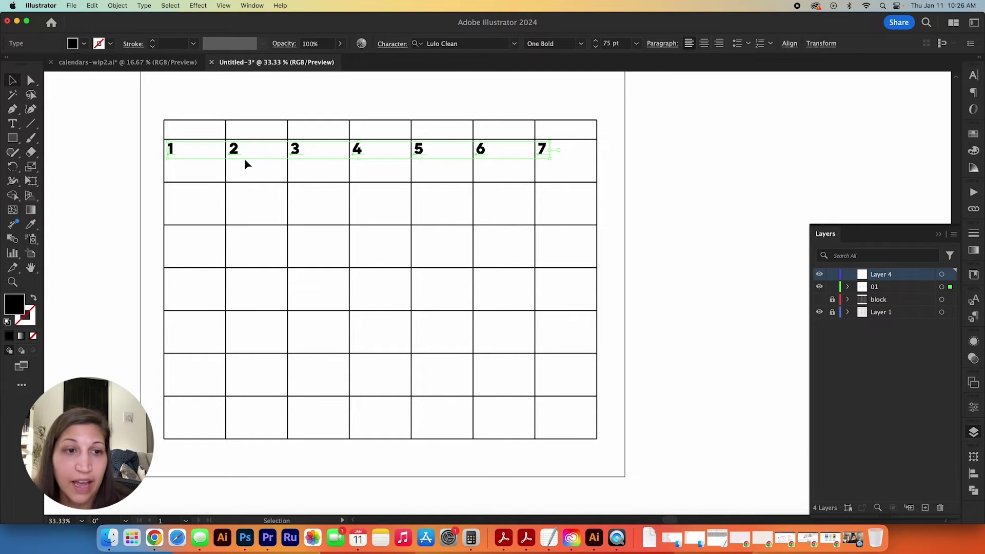
left_click(610, 171)
key("super+a")
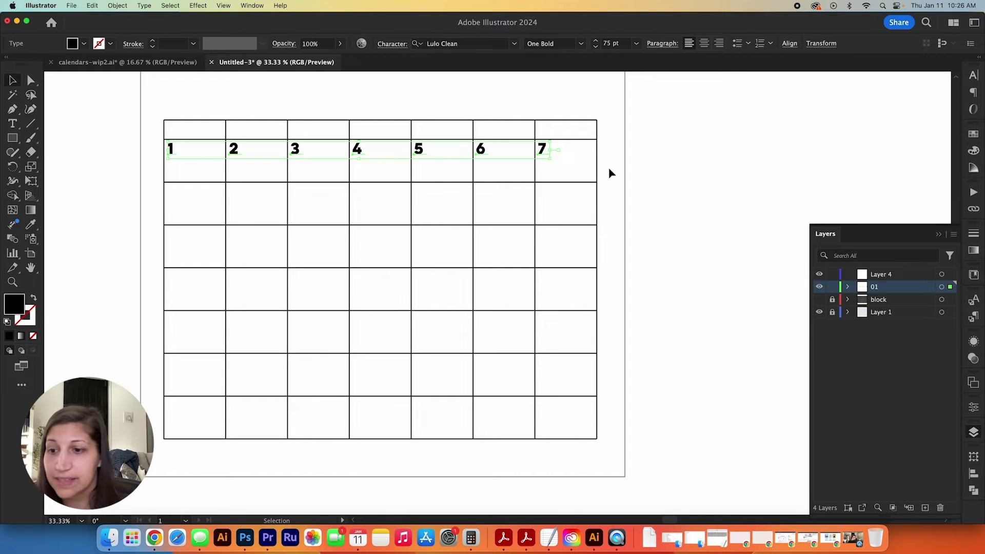
left_click(832, 287)
left_click(819, 287)
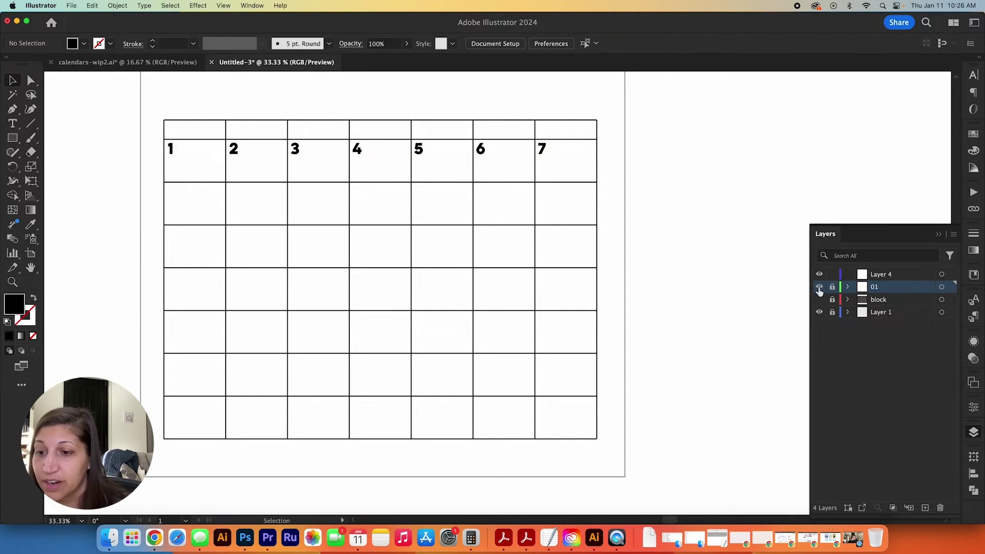
left_click(919, 275)
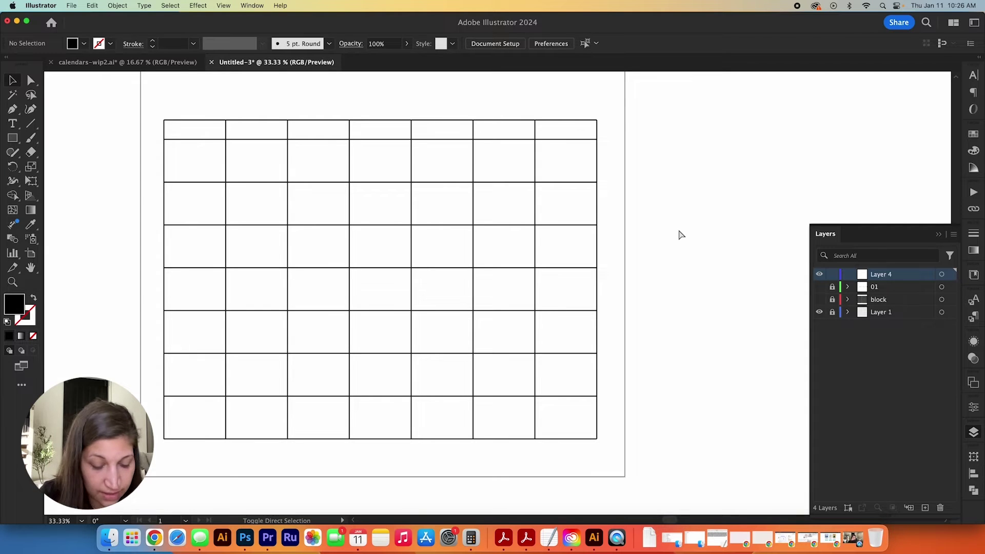
key("super+shift+v")
left_click(223, 168)
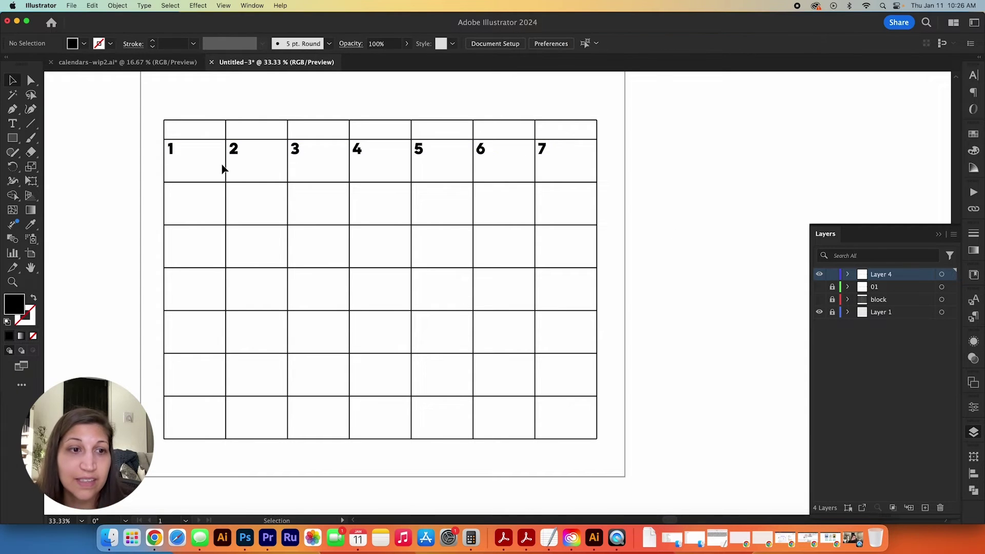
- Delete the 1 from the first day cell on the new layer and renumber the second and third cells 1 and 2
left_click(173, 153)
key("Delete")
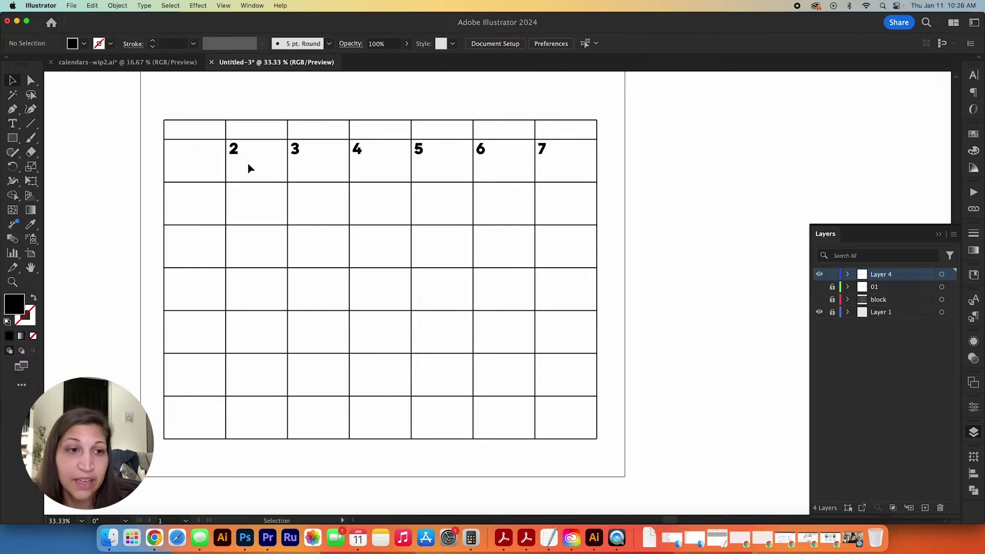
key("t")
double_click(239, 150)
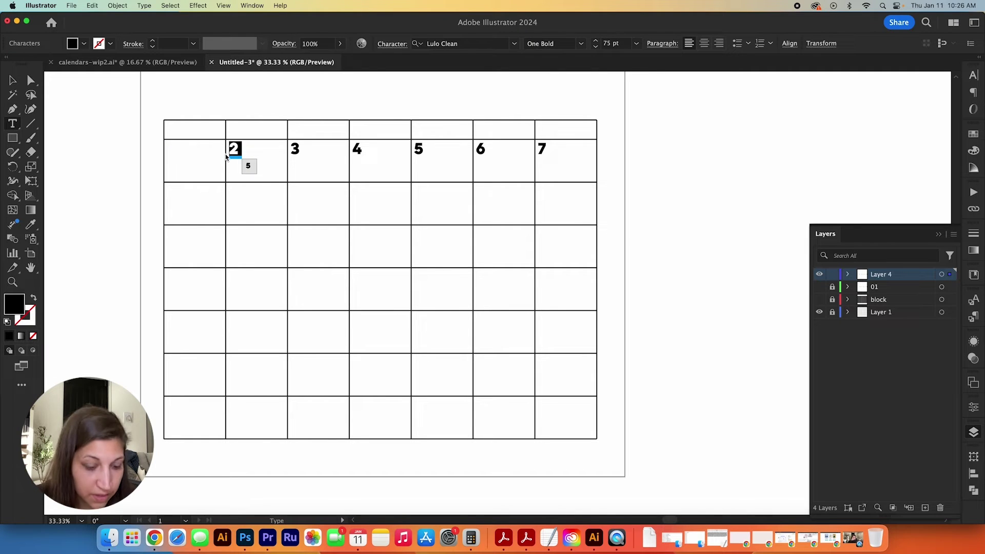
type("1")
double_click(295, 149)
type("2")
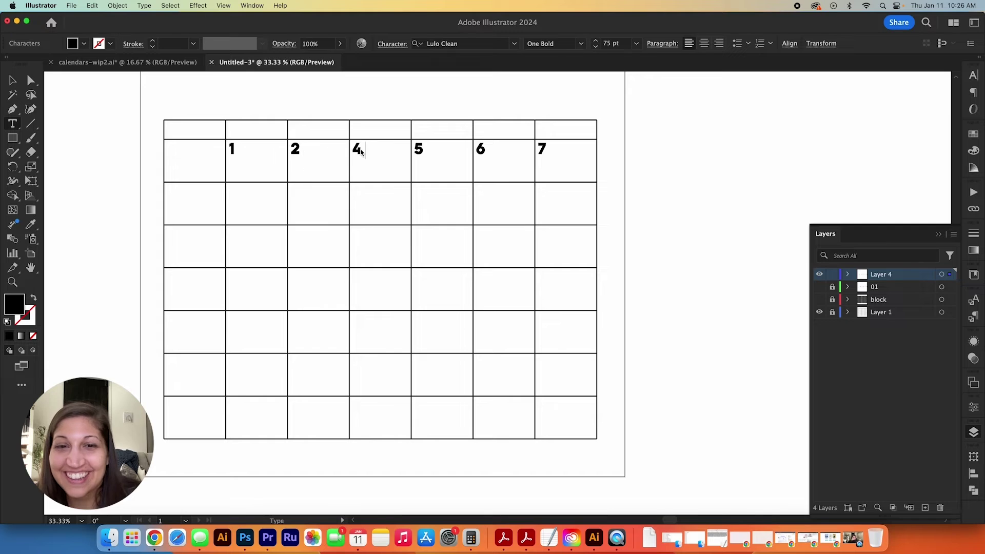
- Renumber the fourth through seventh day cells of the first week as 3, 4, 5 and 6
double_click(359, 150)
type("3")
double_click(421, 153)
type("4")
double_click(482, 150)
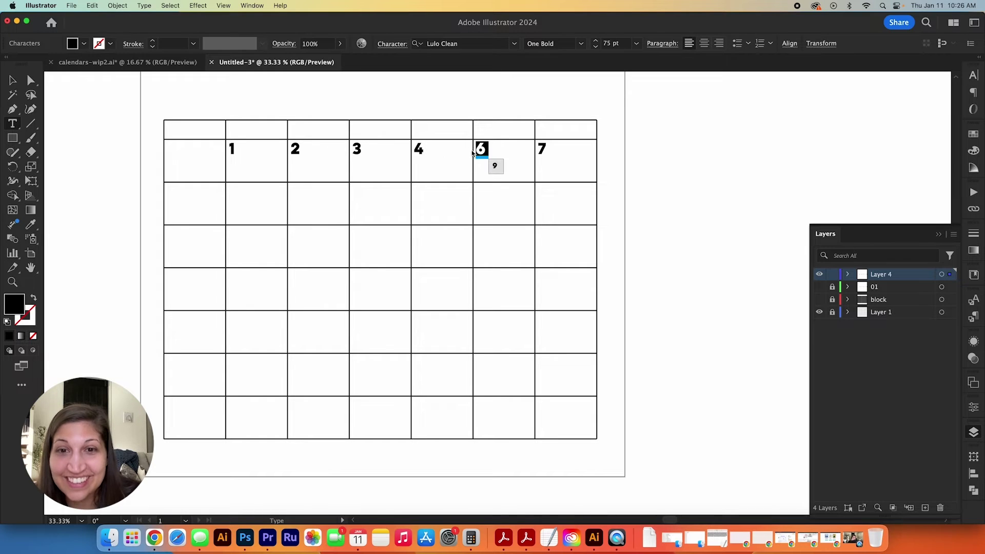
type("5")
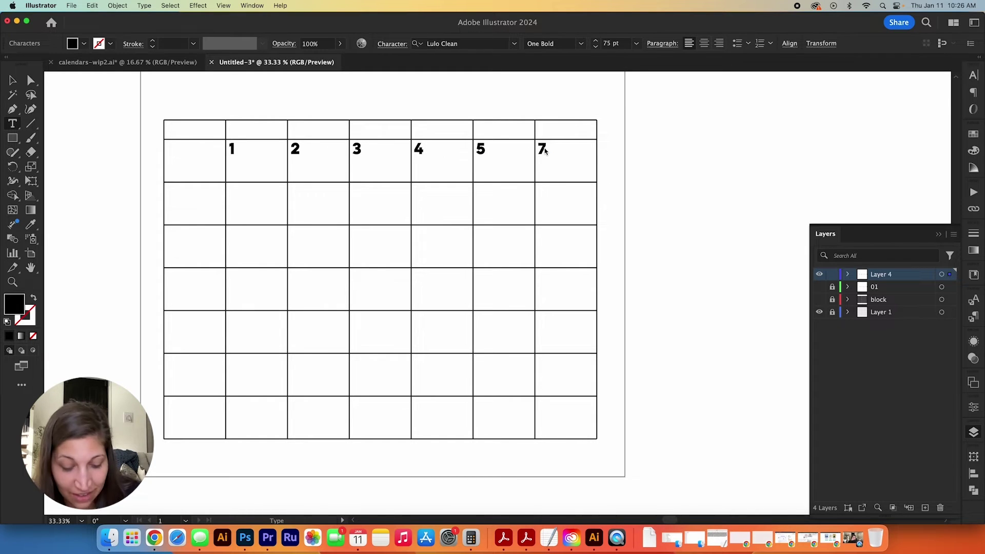
double_click(543, 150)
type("6")
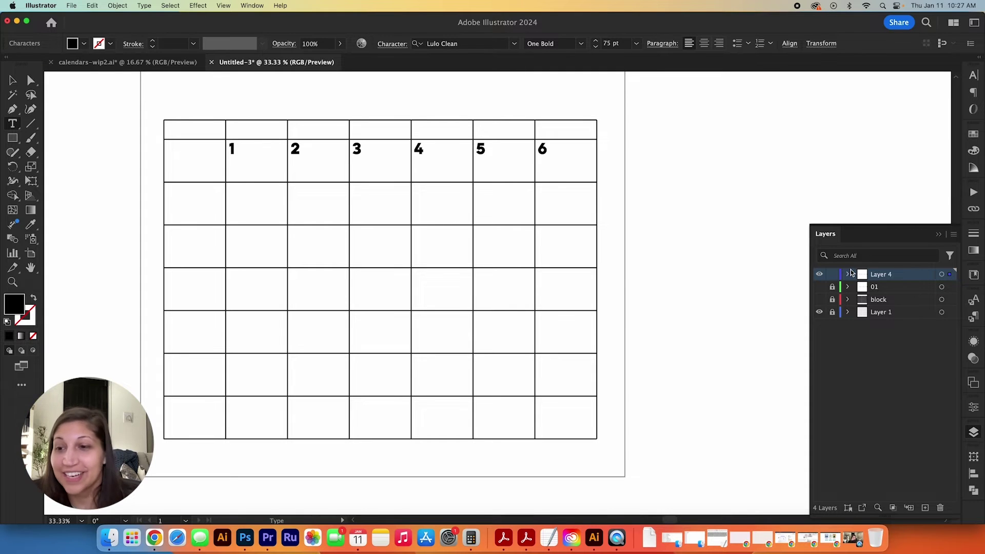
- Switch to the calendars-wip2.ai document and compare its standard line grid and standard block layers by toggling their visibility
left_click(87, 62)
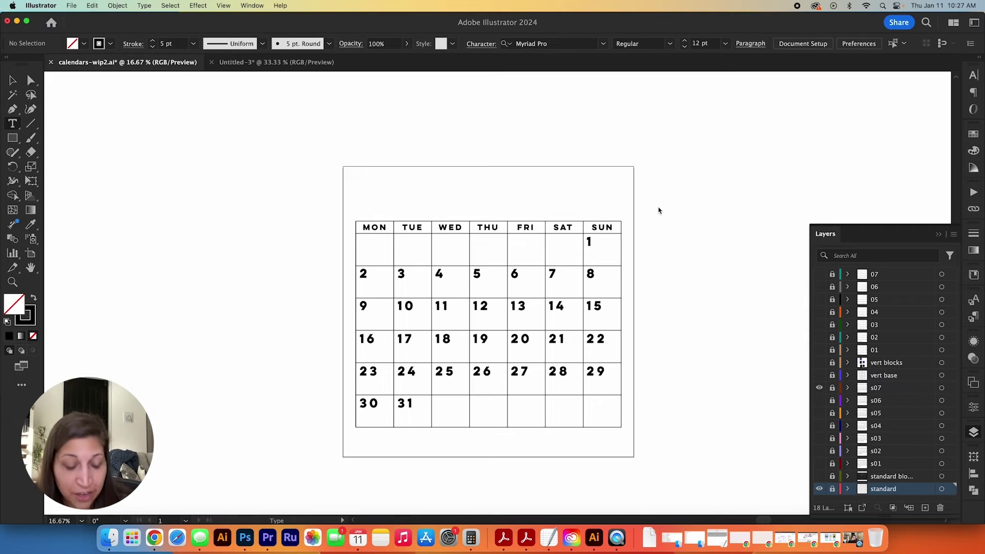
key("v")
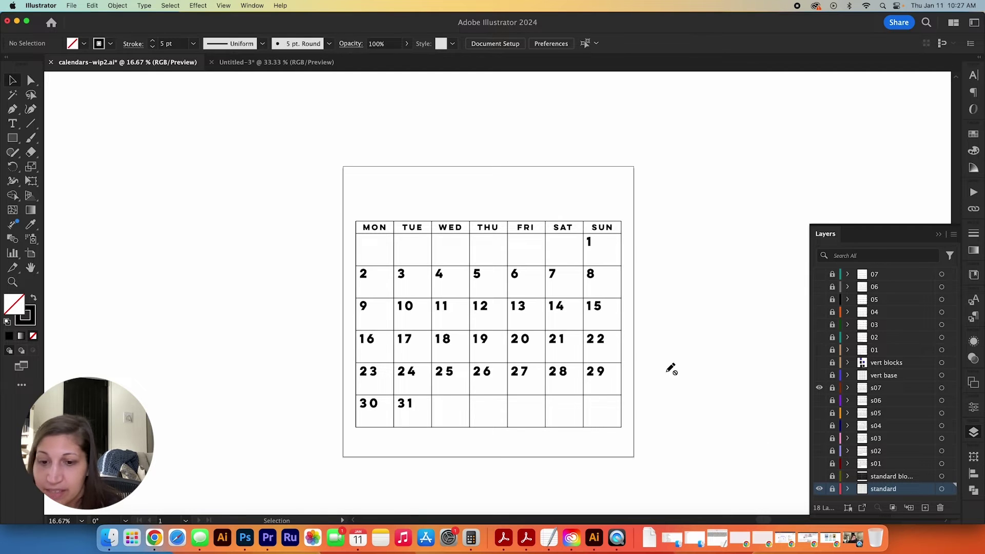
left_click(820, 491)
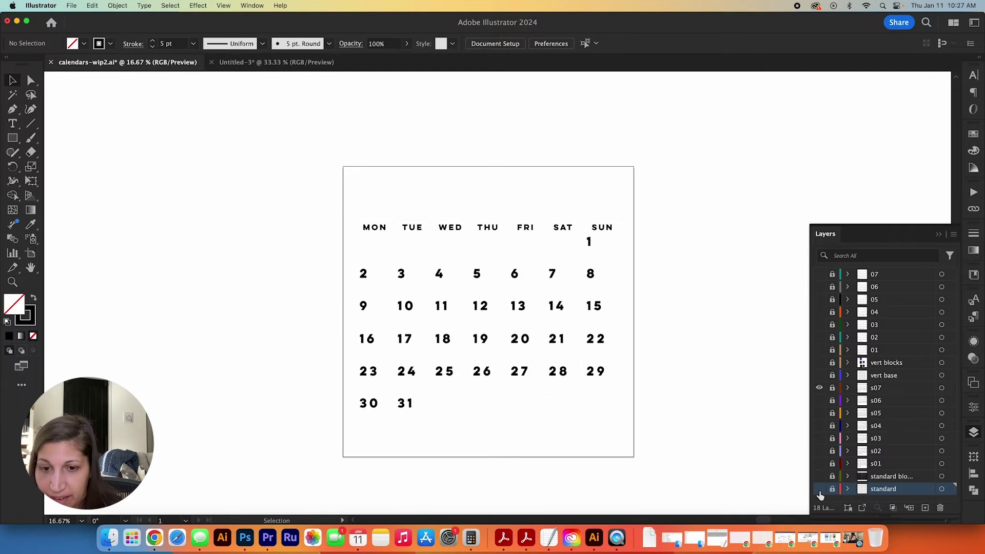
left_click(820, 490)
left_click(820, 478, "alt")
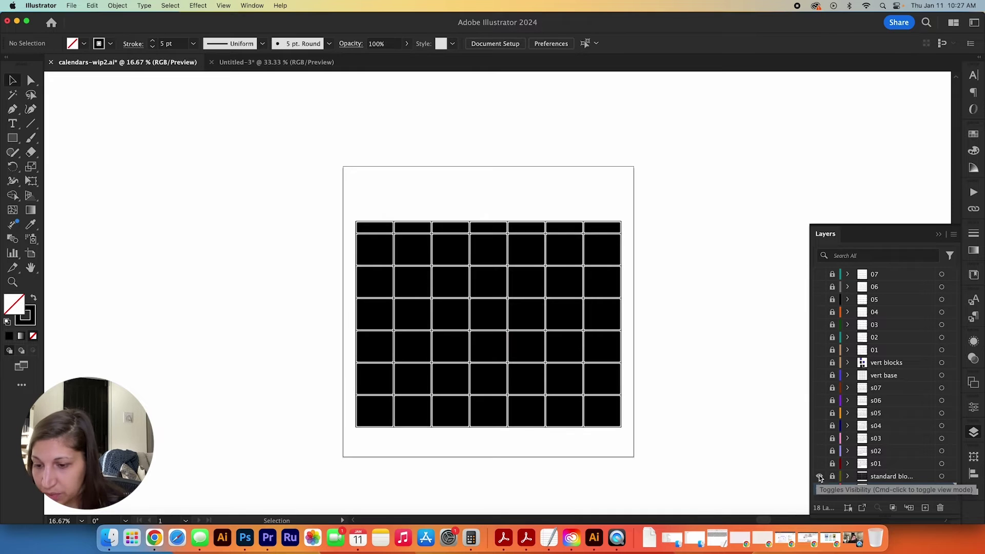
left_click(819, 489)
left_click(821, 476)
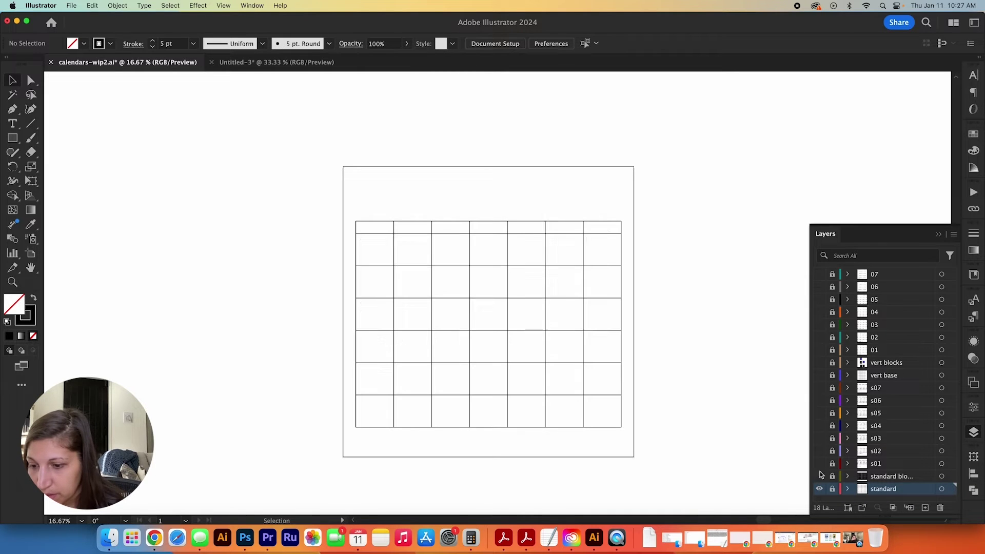
- Show and hide the s01 and s07 date layers one at a time over the standard grid to compare their start days
left_click(820, 465)
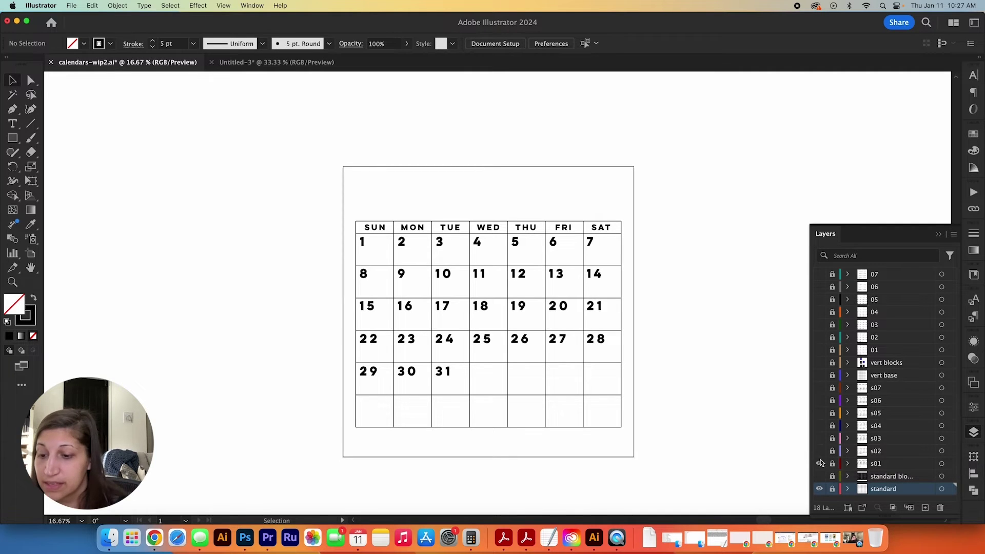
left_click(819, 463)
left_click(819, 388)
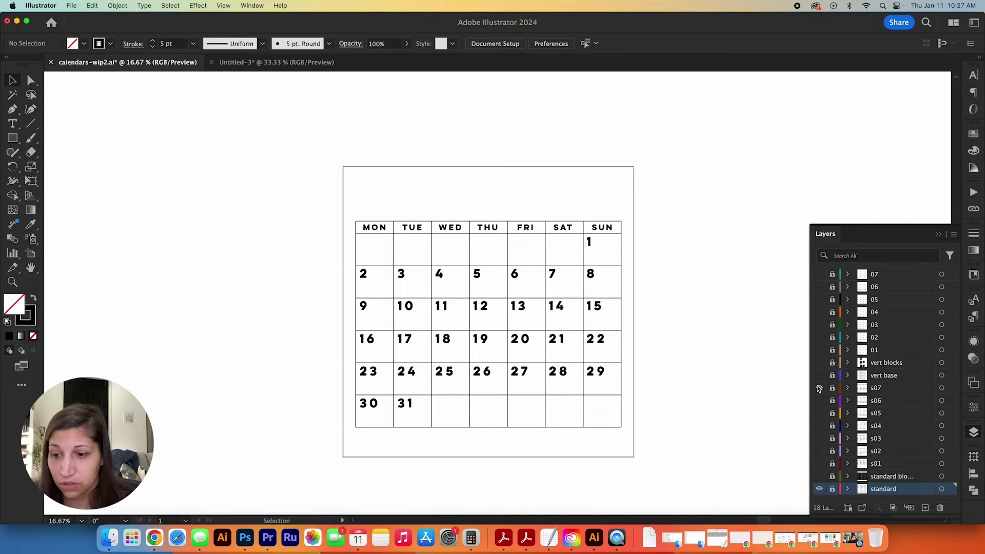
left_click(819, 388)
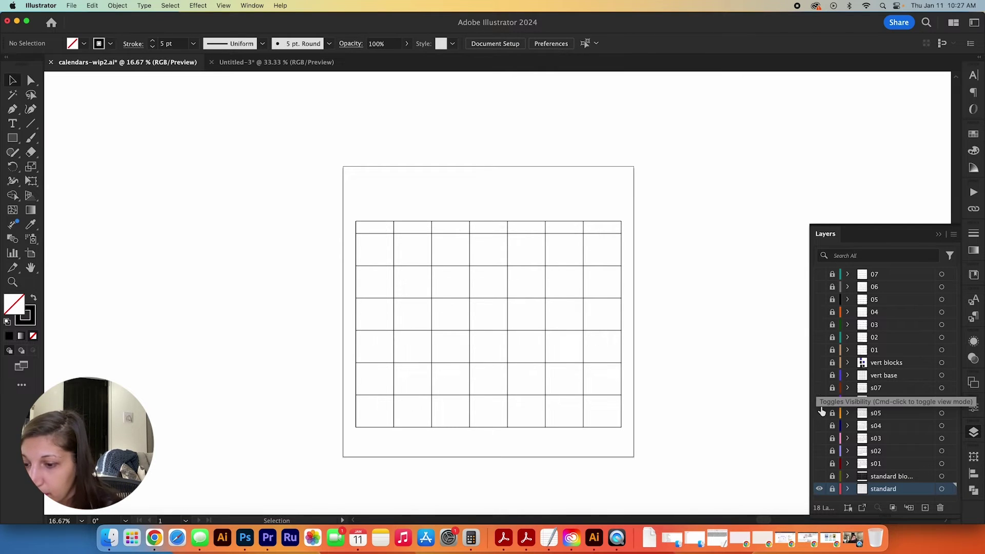
- Show and hide the s01, s02, s03, s04 and s07 date layers in turn over the standard grid to check their numbering
left_click(819, 464)
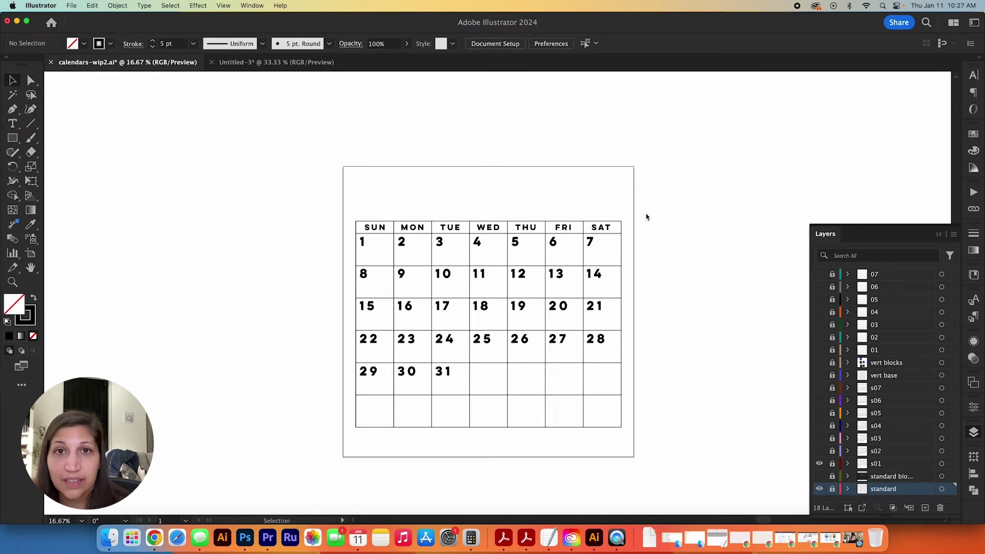
left_click(820, 463)
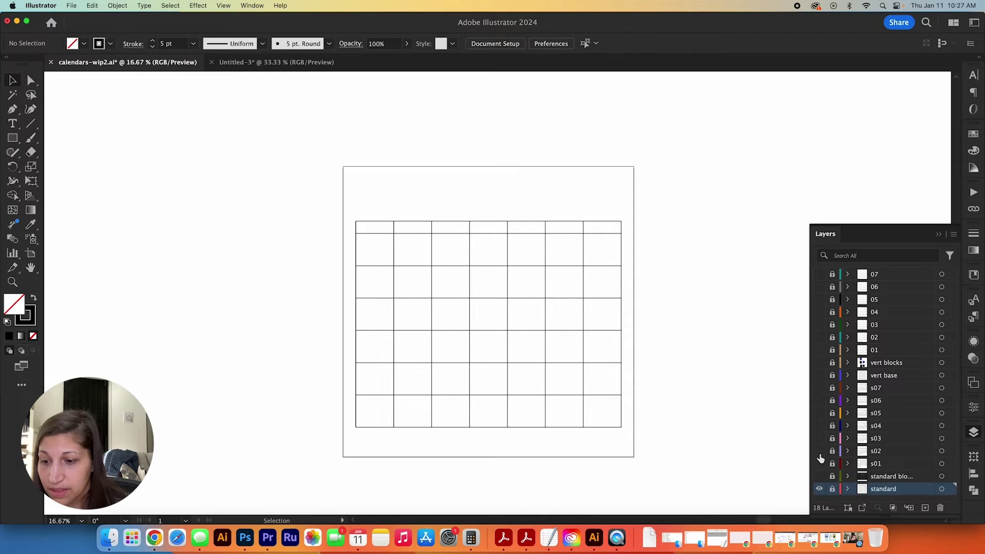
left_click(819, 451)
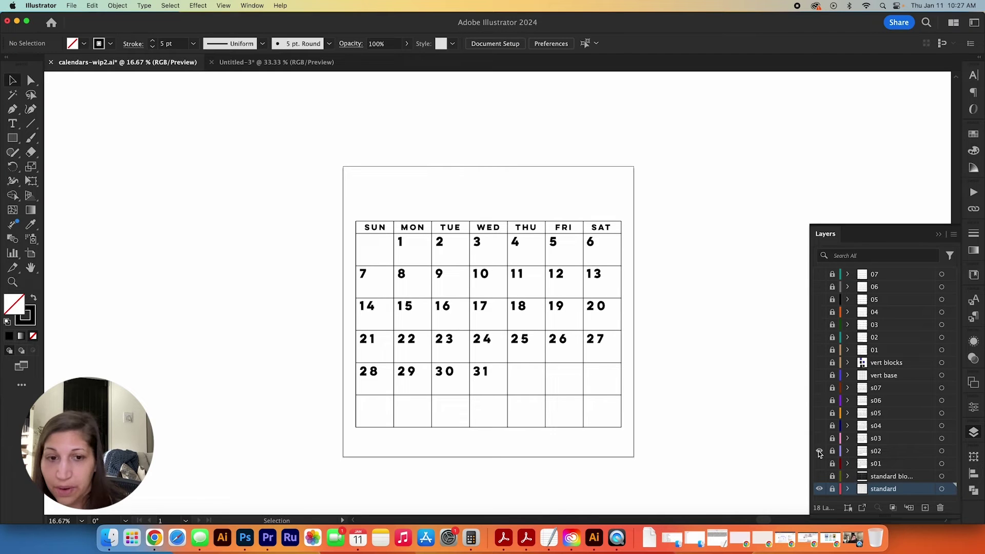
left_click(820, 451)
left_click(819, 439)
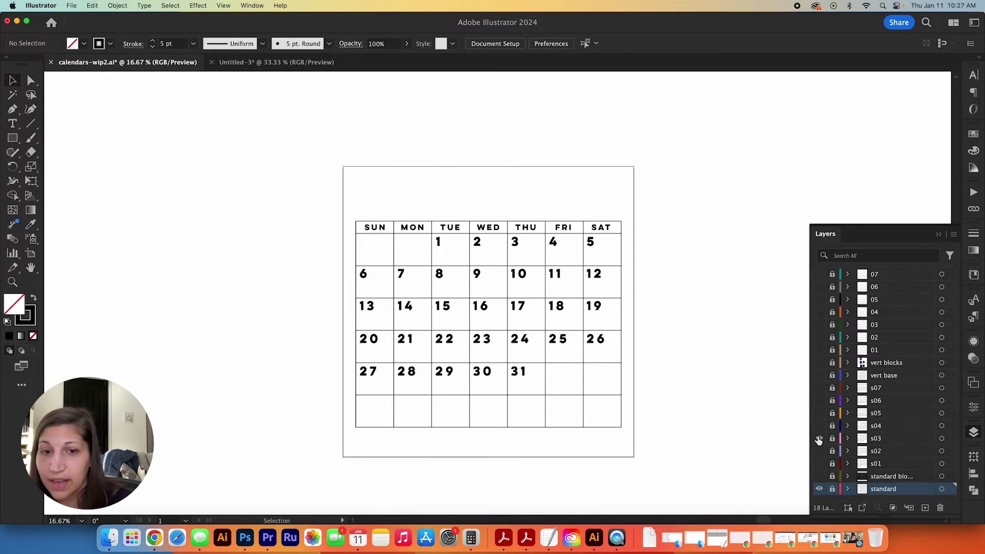
left_click(819, 439)
left_click(820, 426)
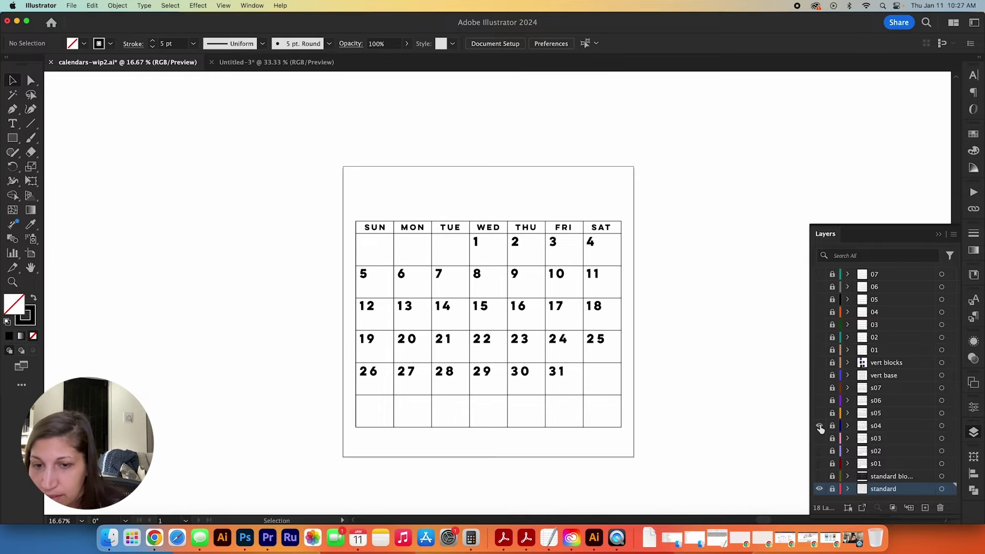
left_click(819, 425)
left_click(819, 388)
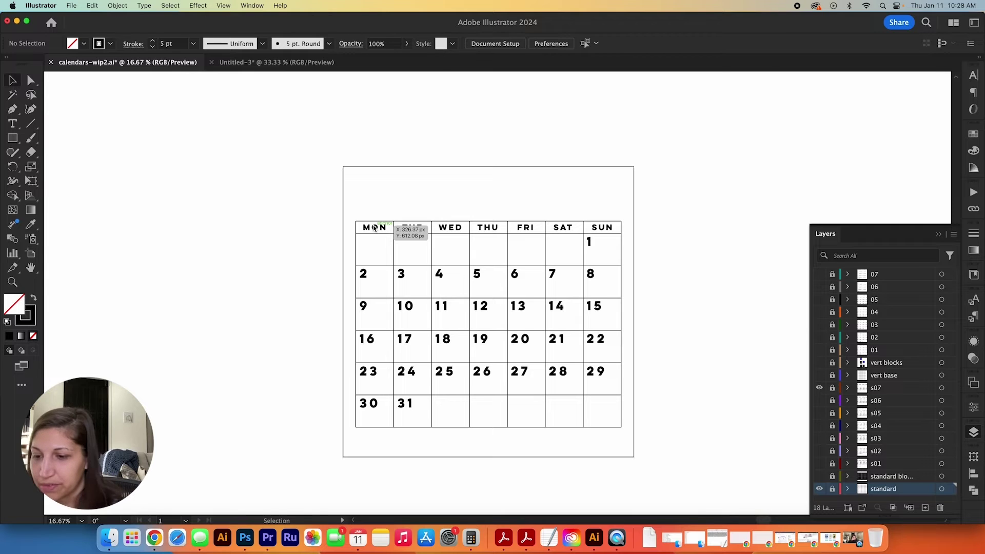
left_click(820, 388)
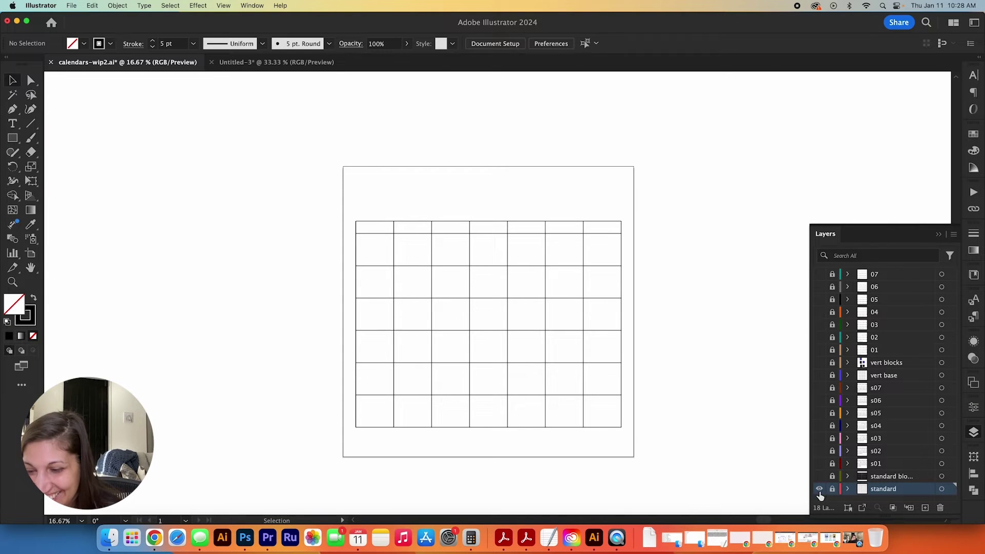
- Hide the standard grid and view the vert base lines and the vert blocks layer one after the other
left_click(820, 490)
left_click(820, 376)
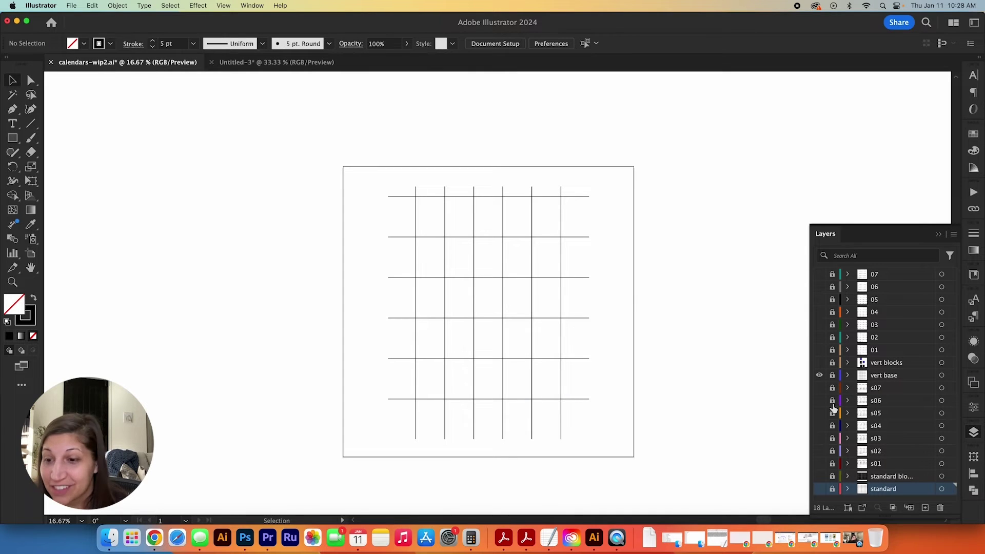
left_click(820, 375)
left_click(820, 362)
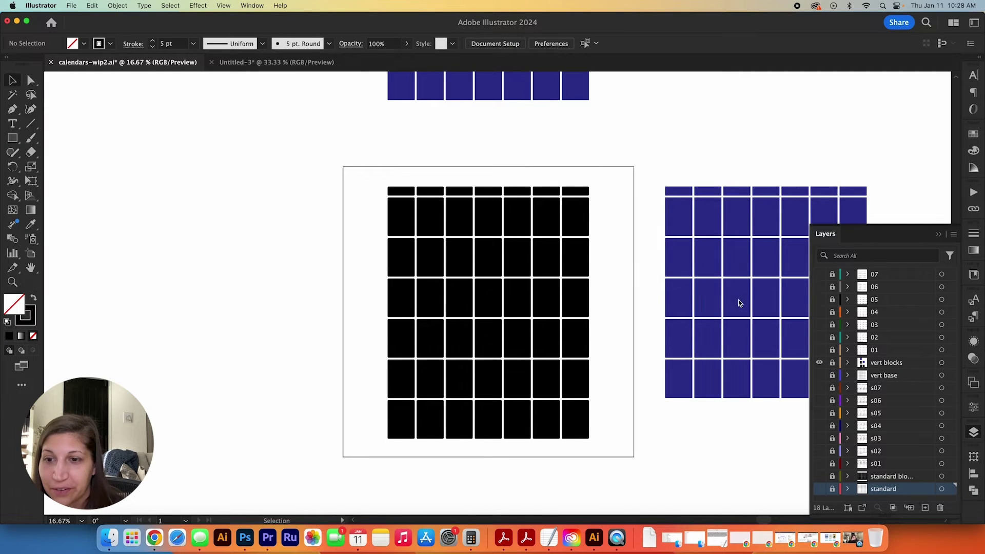
left_click(820, 363)
- Show the vert base grid and view date layers 01, 02, 03, 06 and 07 over it one at a time
left_click(819, 350)
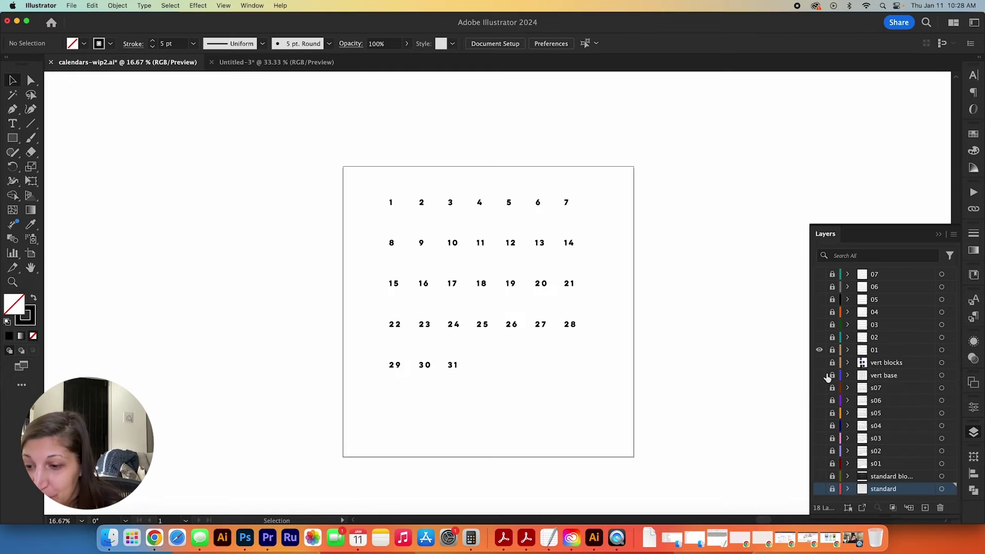
left_click(820, 375)
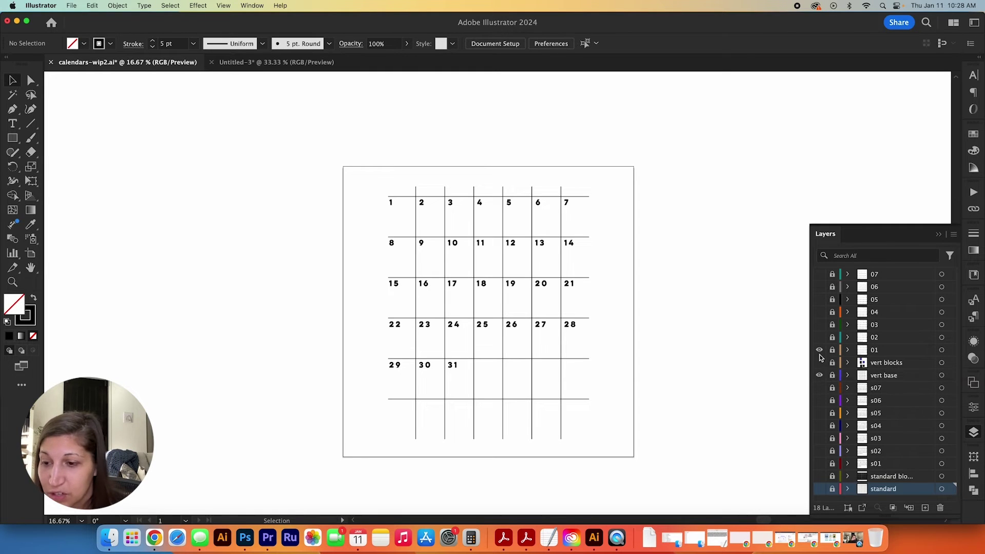
left_click(819, 350)
left_click(820, 337)
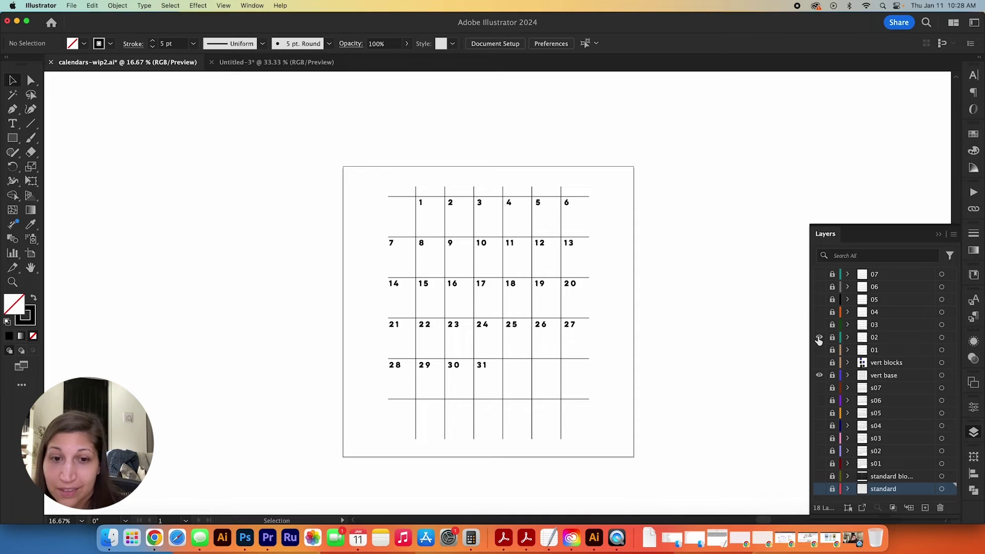
left_click(820, 337)
left_click(820, 325)
left_click(820, 325)
left_click(820, 286)
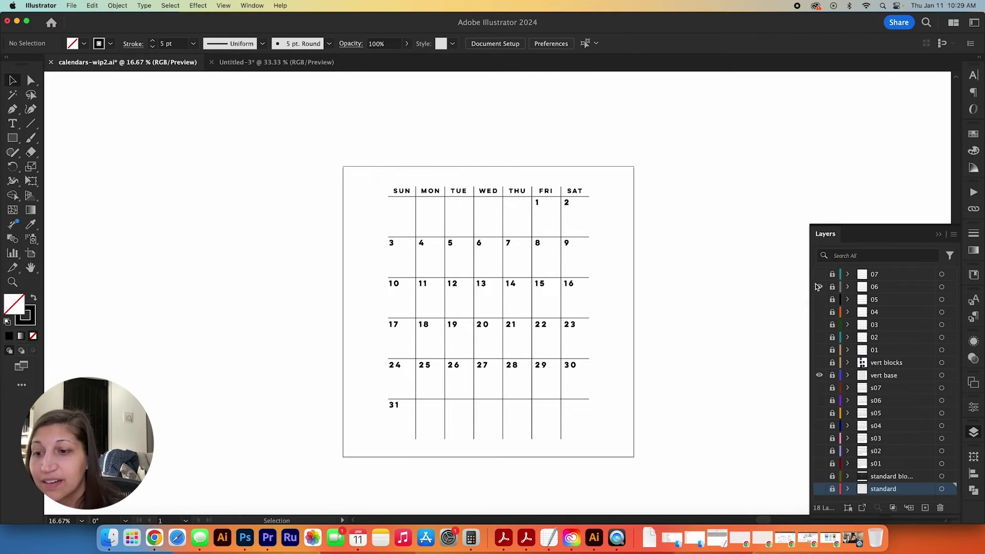
left_click(820, 287)
left_click(819, 274)
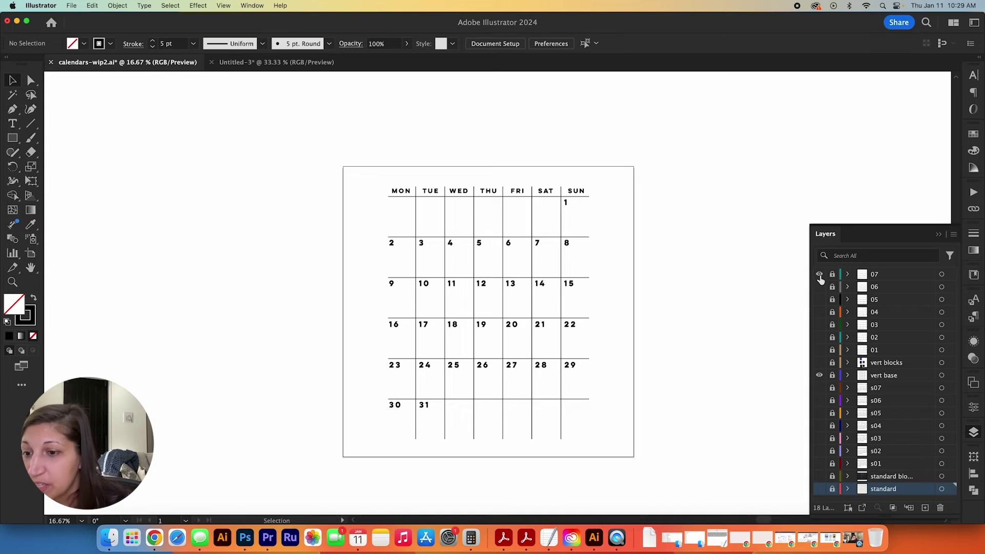
left_click(820, 274)
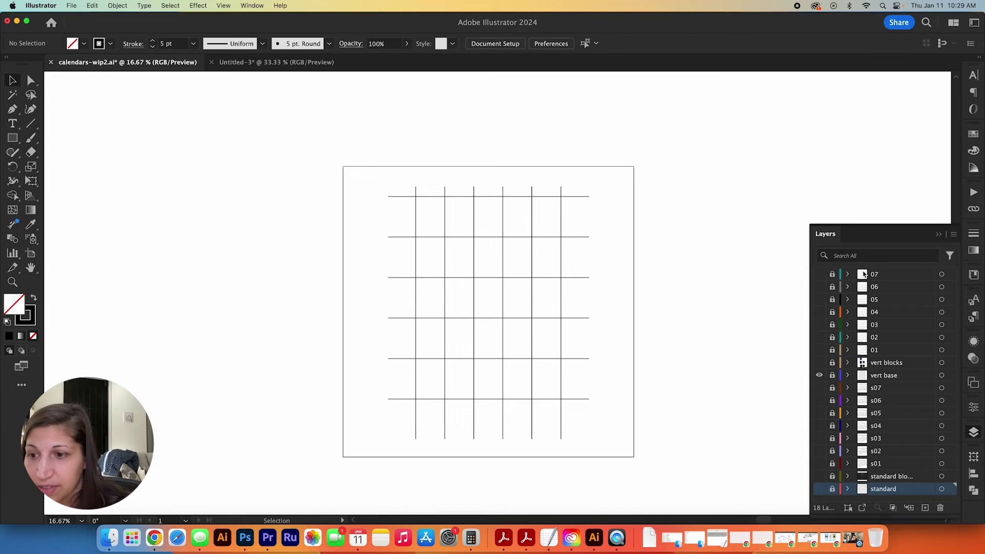
- Hide the vert base layer and leave only the standard grid layer visible in Preview mode
left_click(819, 375)
key("super+y")
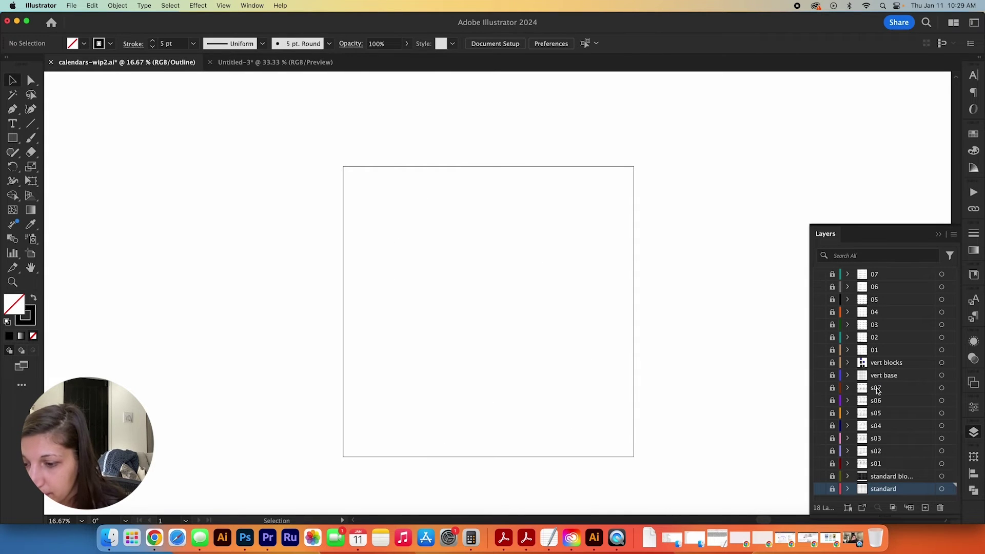
left_click(820, 489)
key("super+y")
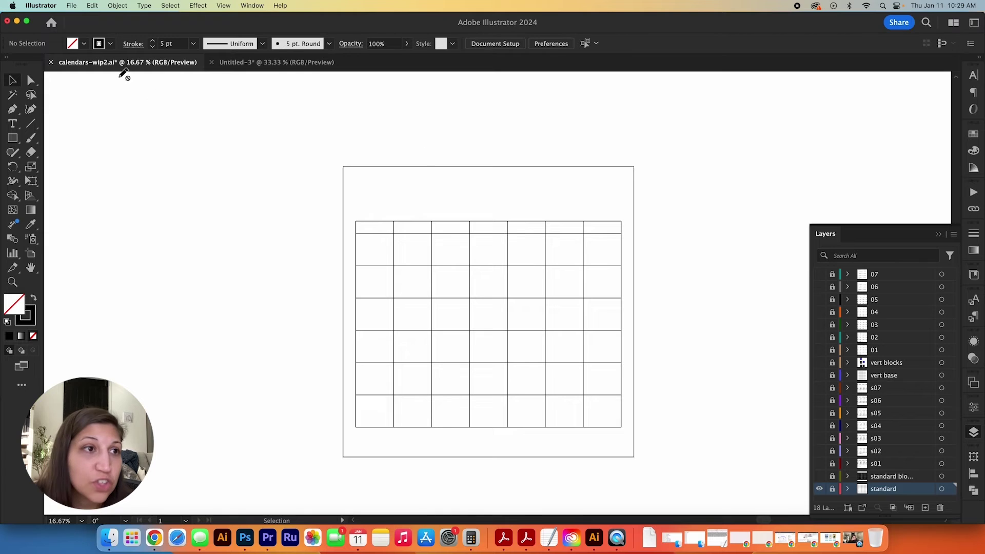
- Set up a JPEG export named standard-grid in the jpgs folder with Use Artboards enabled, and cancel the export
left_click(71, 5)
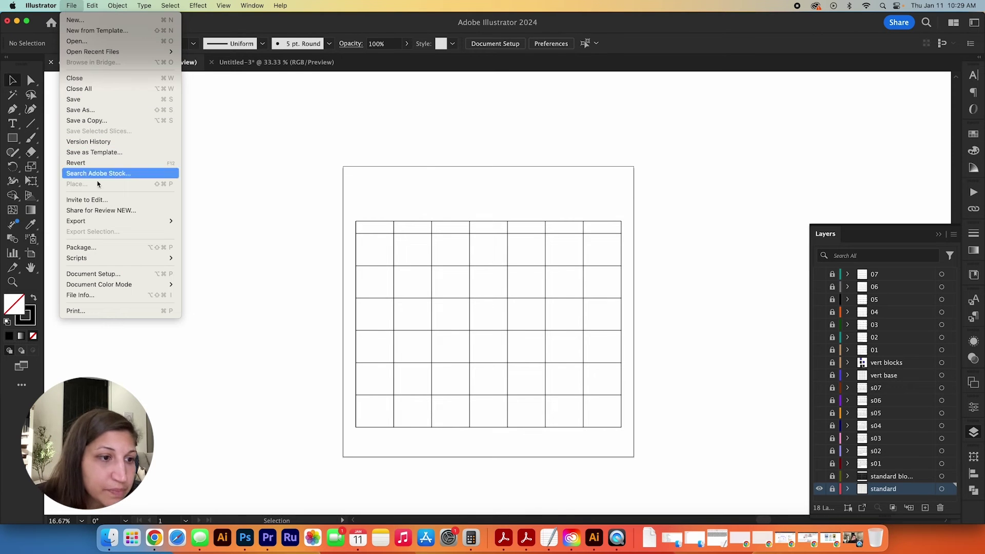
mouse_move(102, 221)
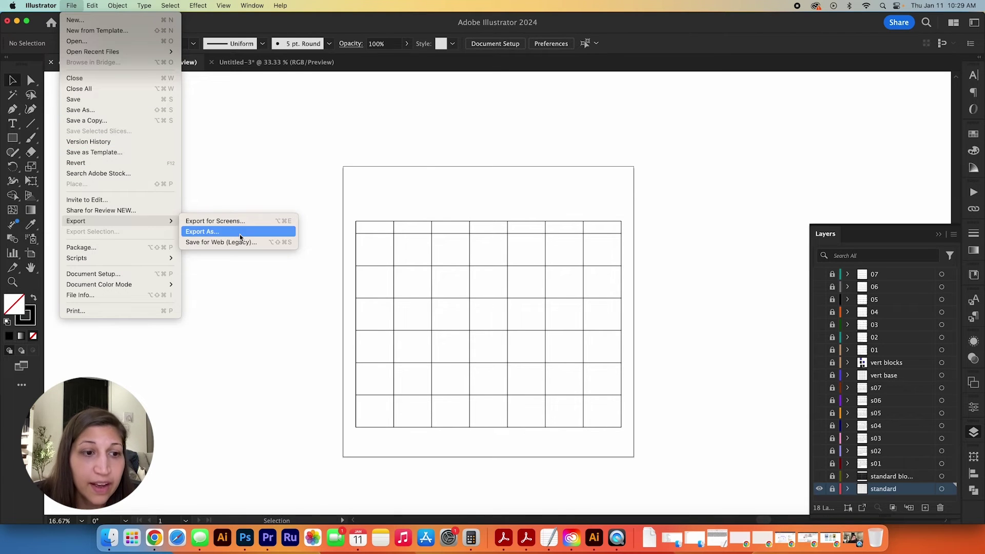
left_click(240, 232)
left_click(625, 165)
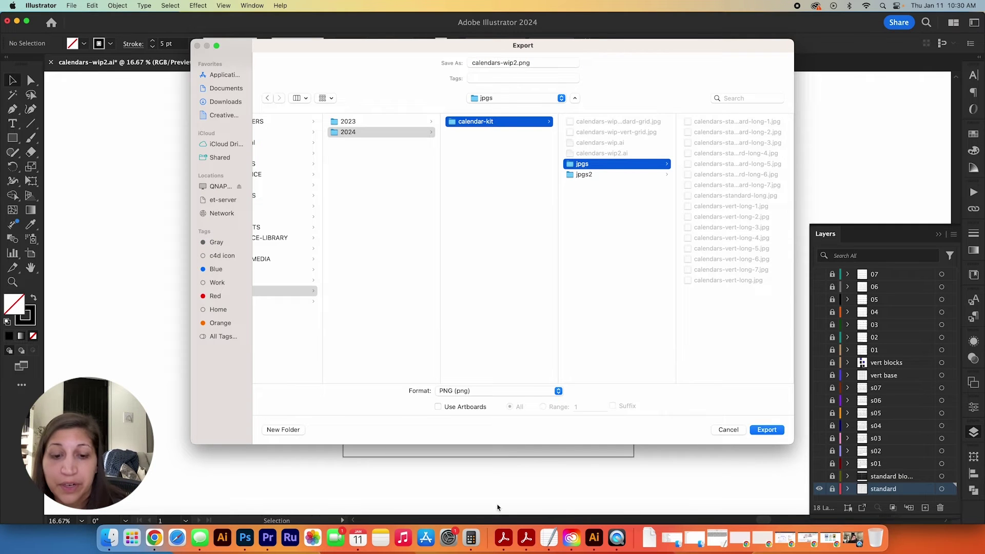
left_click(469, 394)
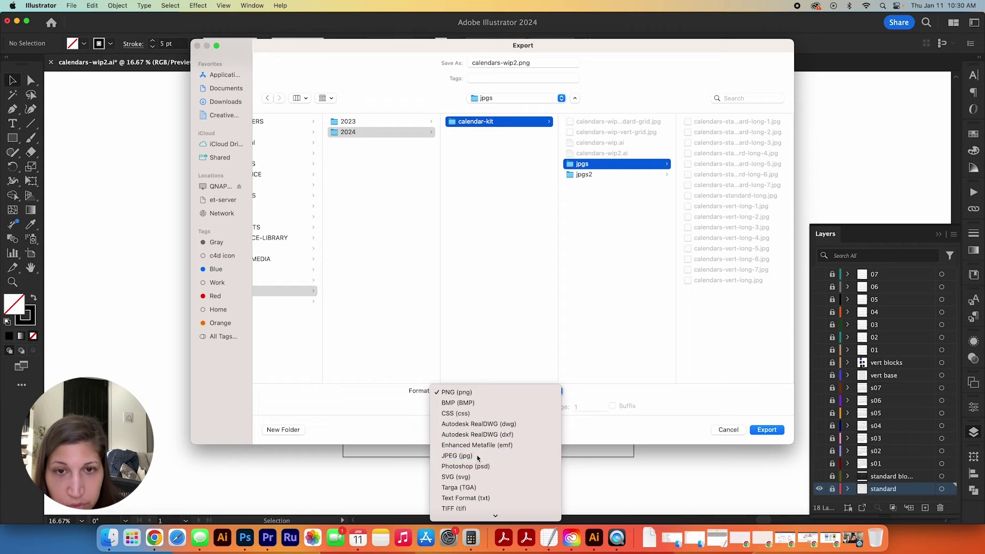
left_click(493, 457)
left_click(517, 64)
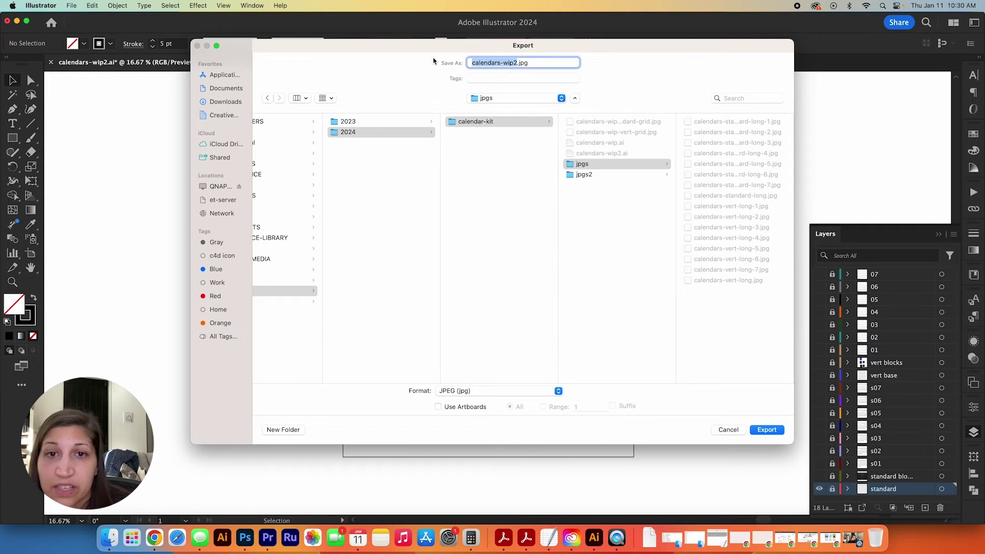
type("standard")
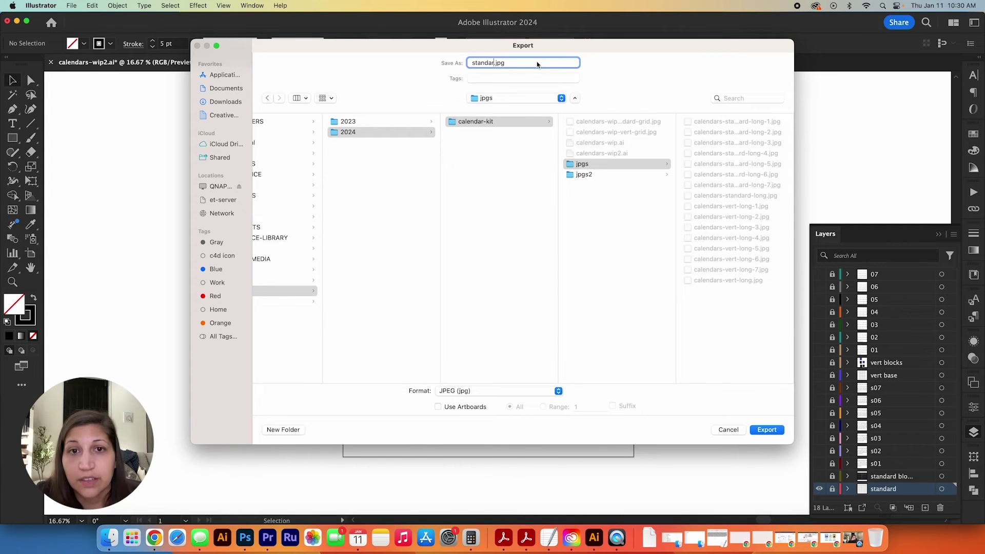
type("-grid")
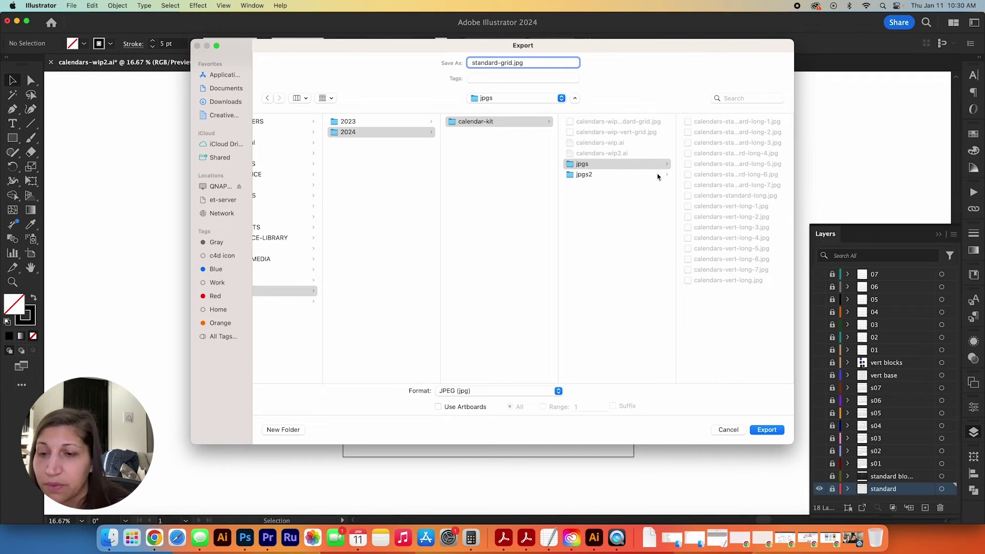
left_click(437, 408)
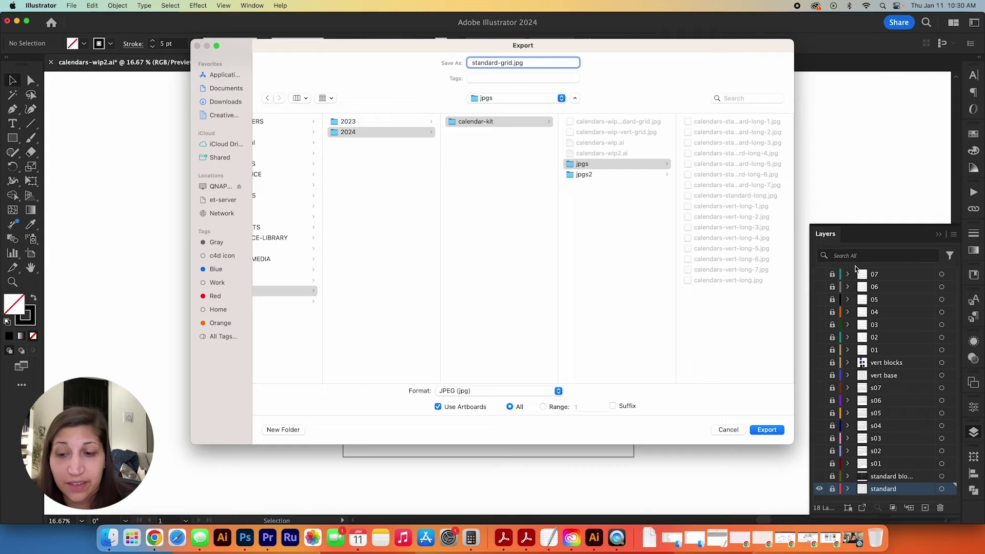
left_click(729, 430)
- Switch to Finder, open an AirDrop window beside the files and select all the calendar JPGs in the jpgs folder
key("super+Tab")
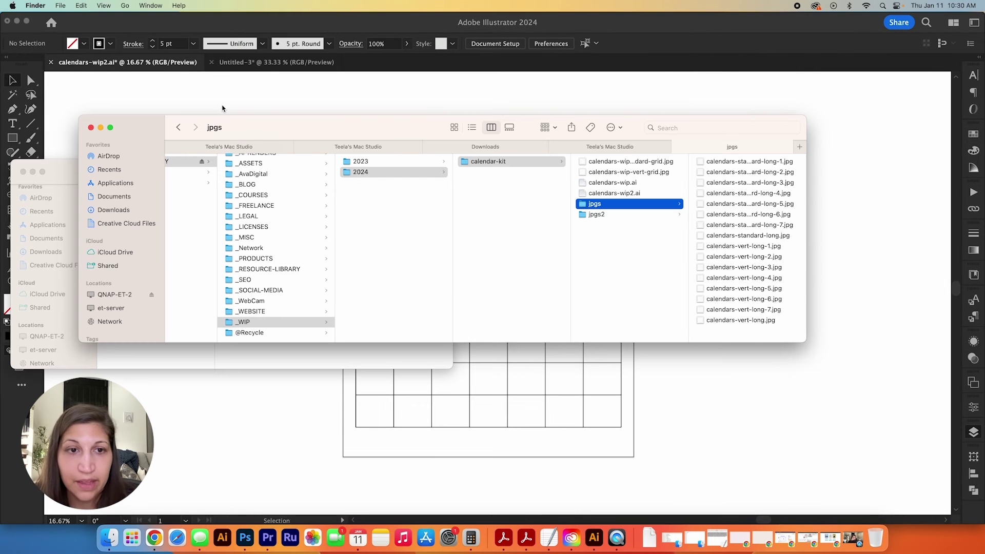
key("super+n")
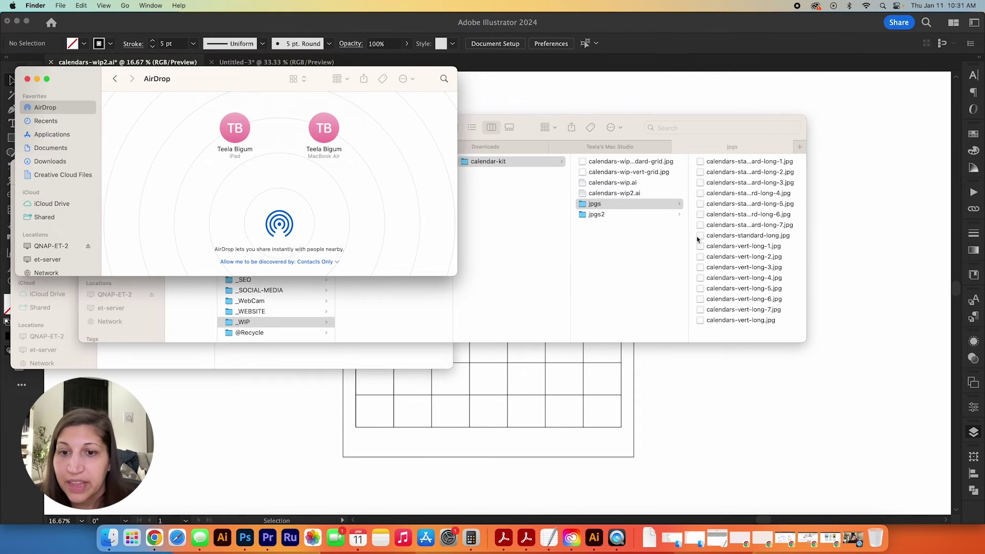
left_click(741, 340)
left_click_drag(741, 339, 612, 164)
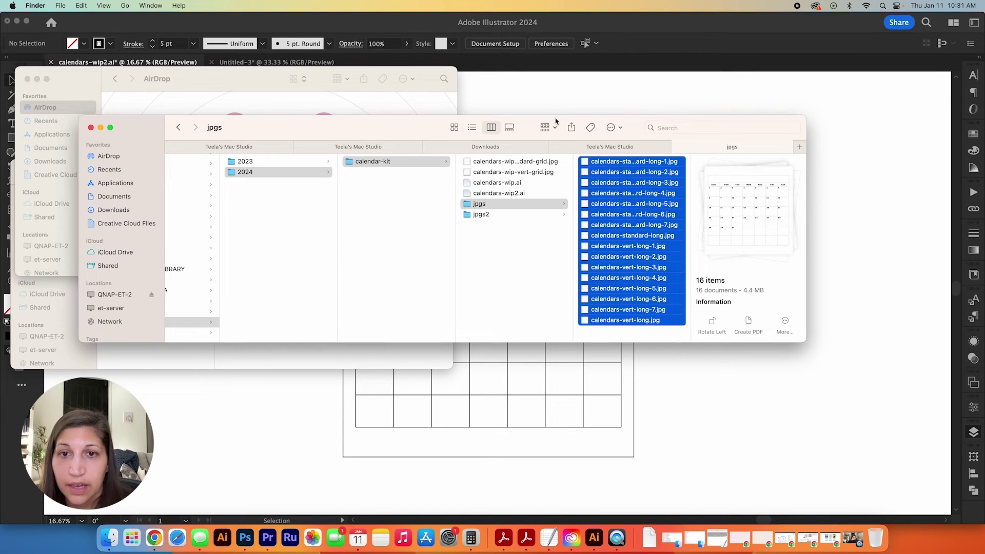
left_click_drag(525, 117, 567, 225)
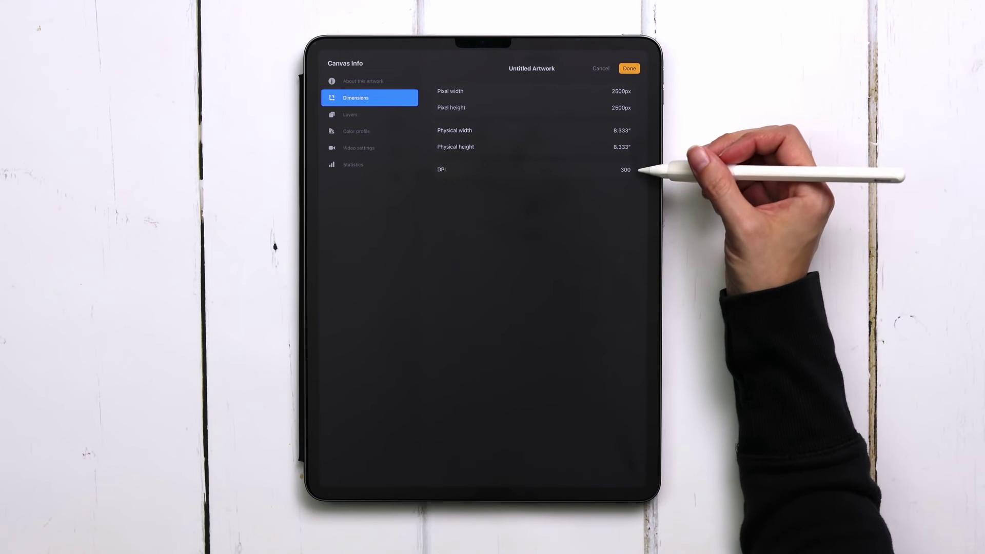
- Switch to Procreate, check the canvas's color profile and close the canvas information
left_click(354, 131)
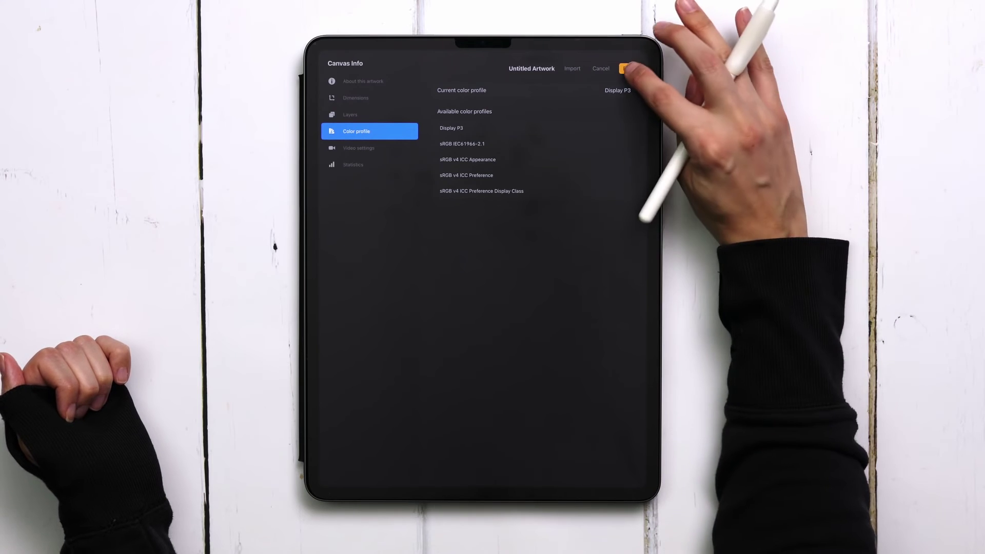
left_click(629, 68)
left_click(590, 236)
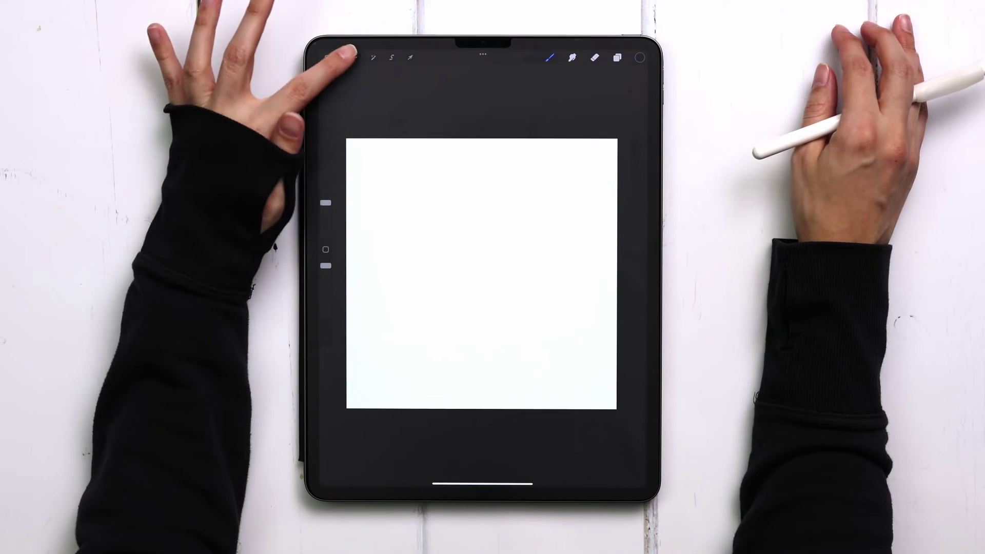
- Open the Add actions for inserting a photo into the blank canvas
left_click(355, 57)
left_click(348, 95)
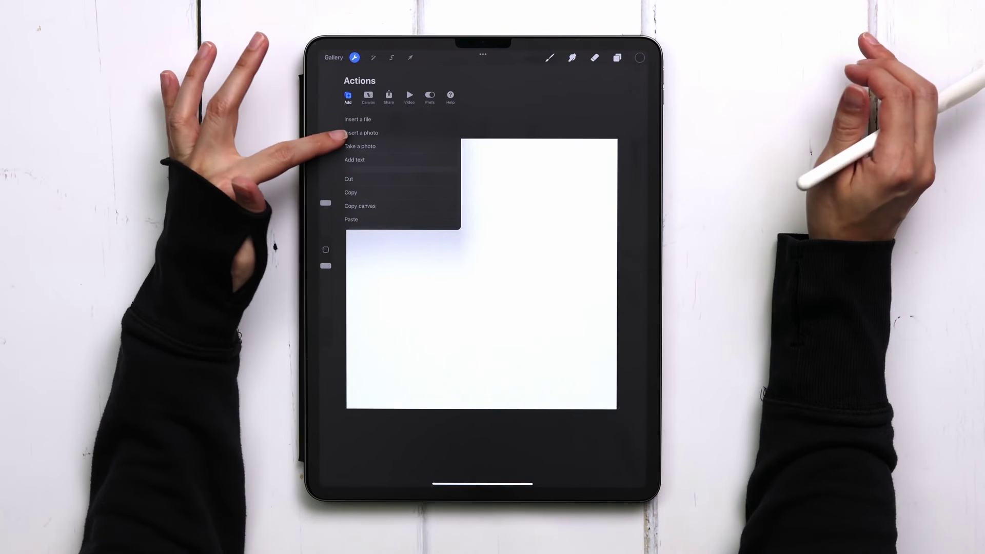